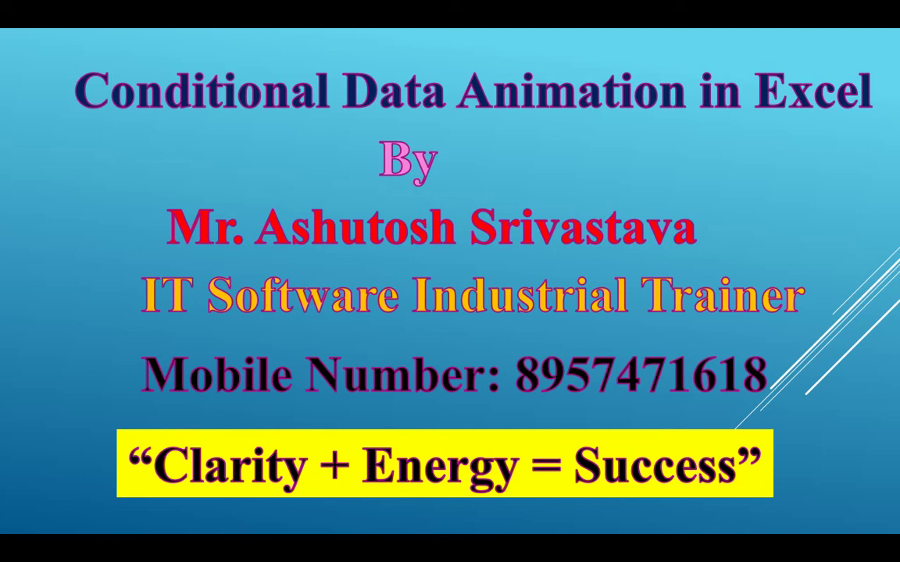
Switch from the PowerPoint slideshow to the Excel workbook showing Sheet11's sales table
{"action": "key", "text": "alt+Tab"}
{"action": "key", "text": "alt+Tab"}
{"action": "key", "text": "alt+Tab"}
{"action": "key", "text": "Escape"}
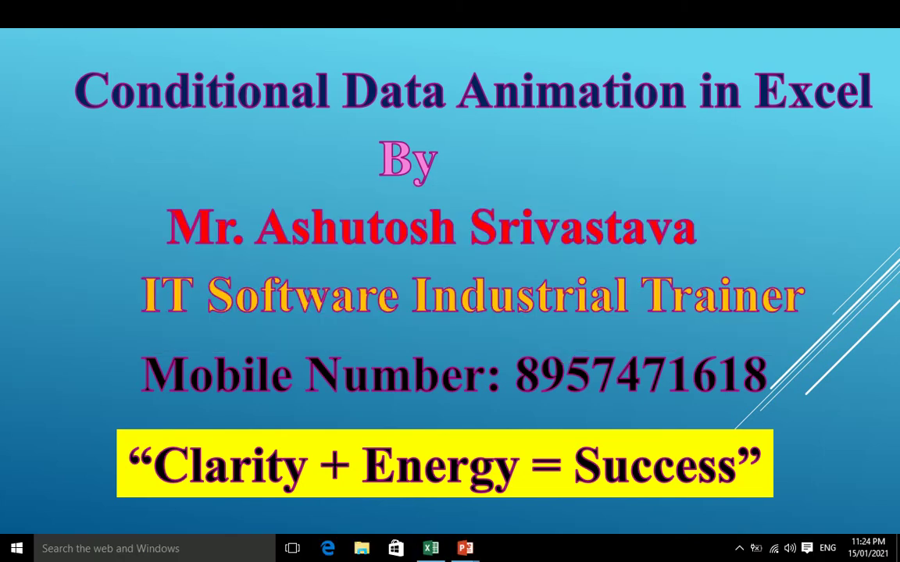
{"action": "key", "text": "alt+Tab"}
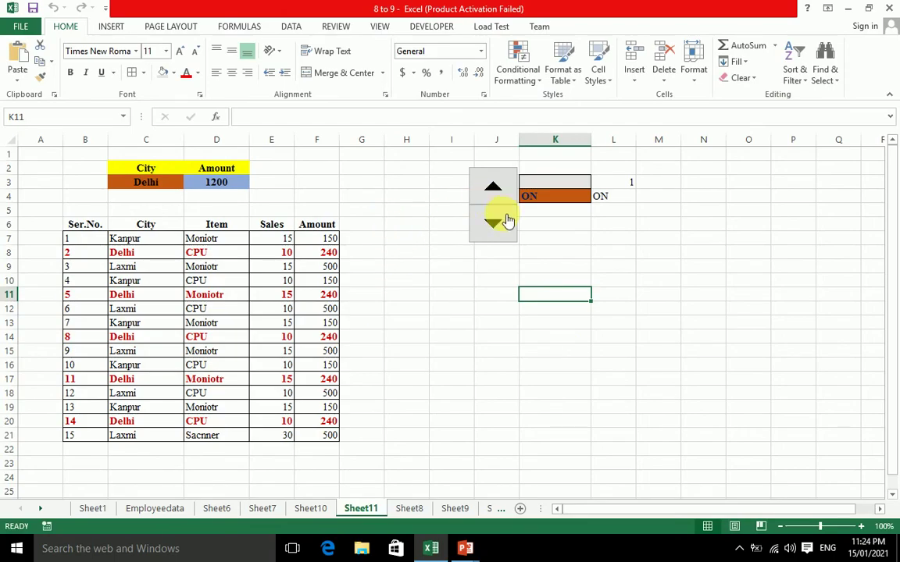
Choose Kanpur from the City drop-down in cell C3
{"action": "left_click", "coordinate": [156, 182]}
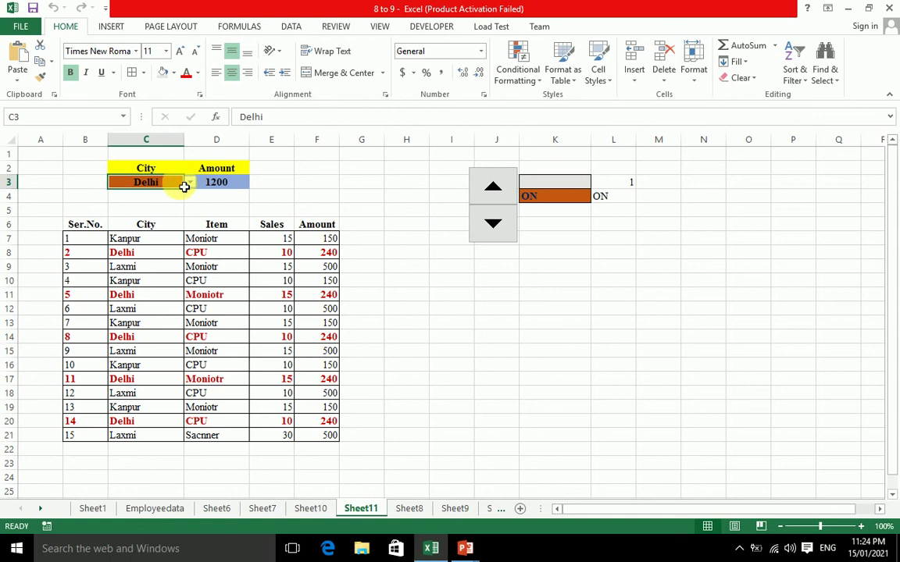
{"action": "left_click", "coordinate": [190, 184]}
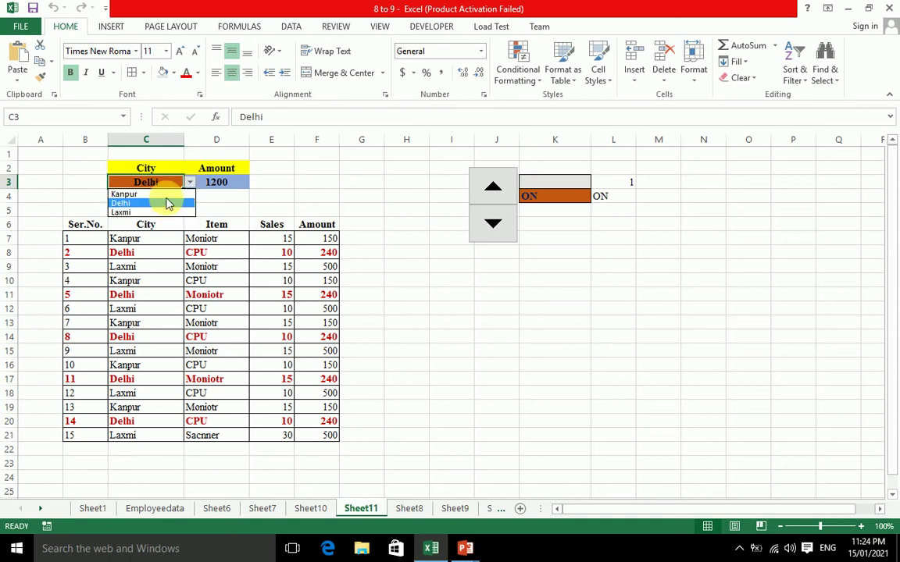
{"action": "left_click", "coordinate": [165, 199]}
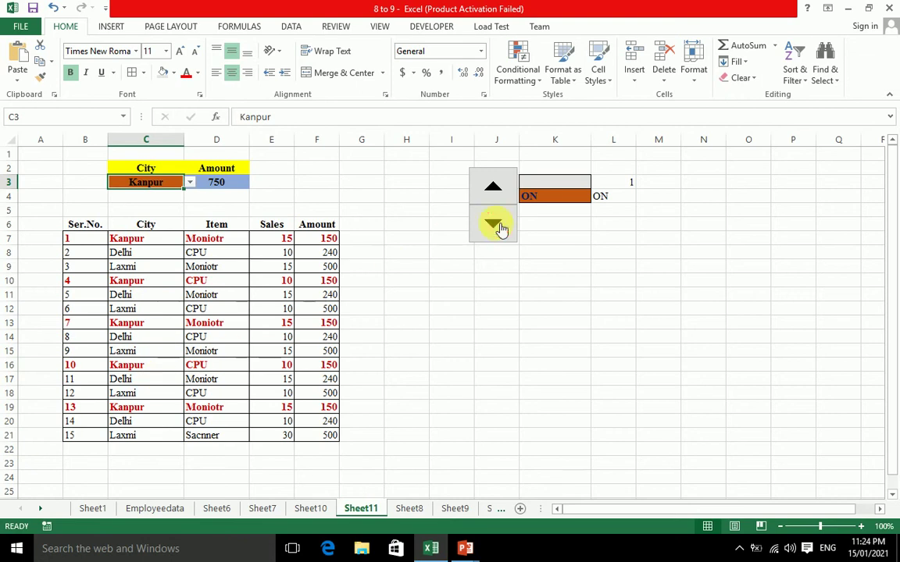
Toggle the spin-button switch OFF, ON, then OFF again so no rows are red
{"action": "left_click", "coordinate": [494, 191]}
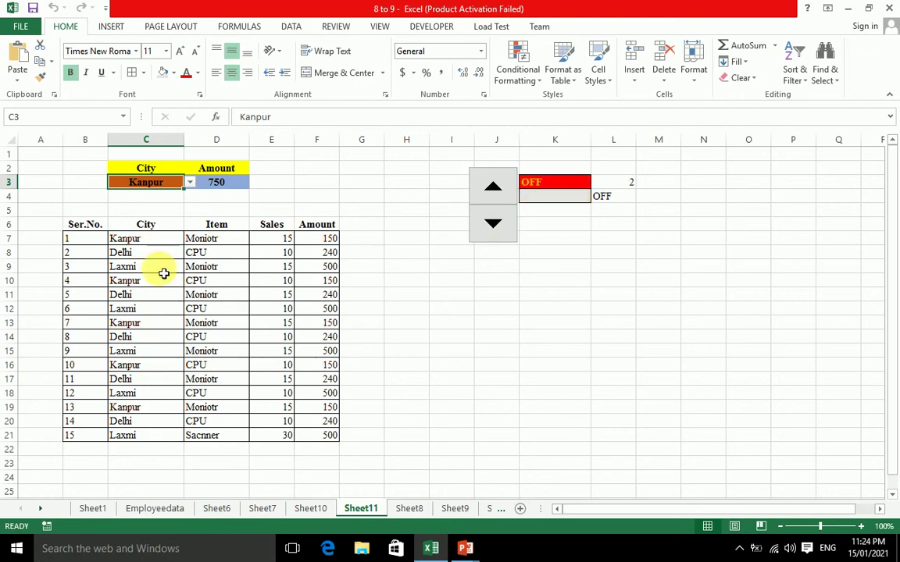
{"action": "left_click", "coordinate": [494, 228]}
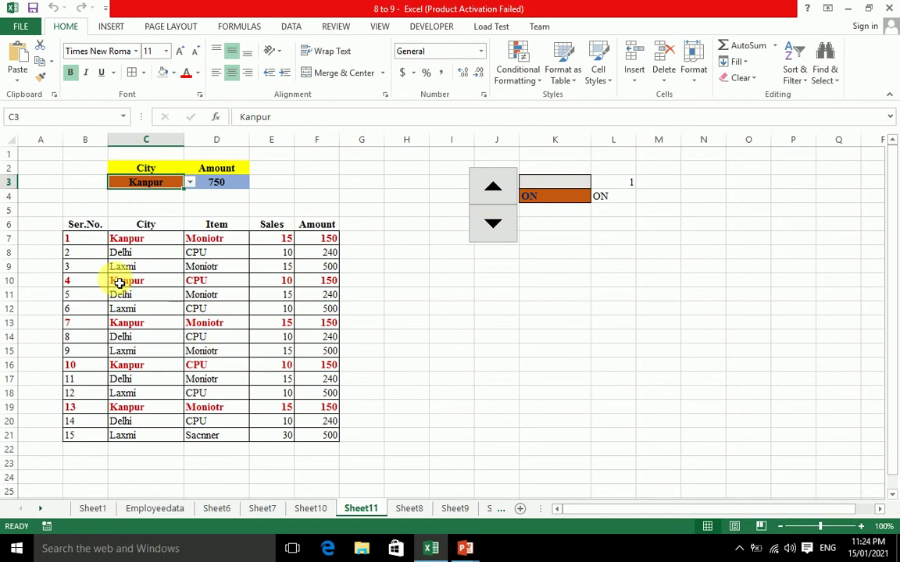
{"action": "left_click", "coordinate": [492, 200]}
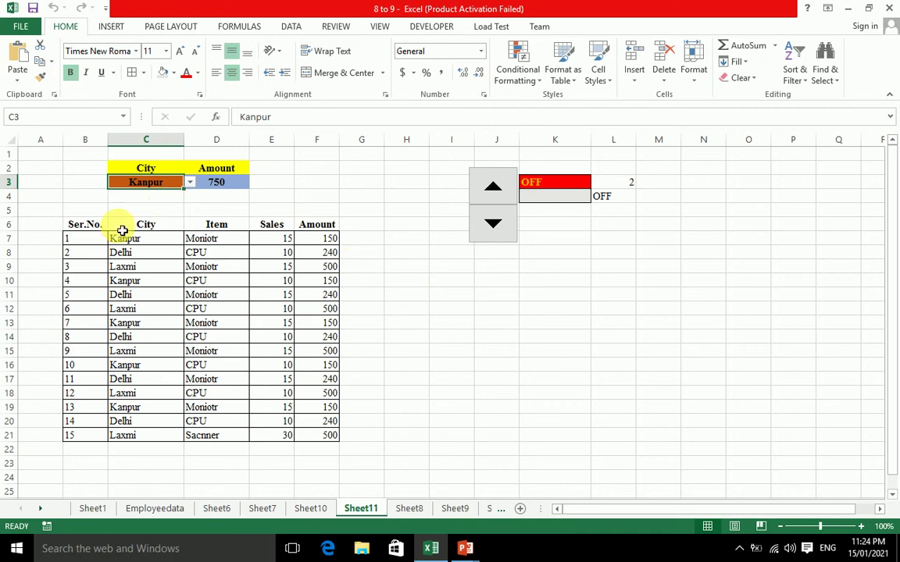
Copy the sales table B6:F21 and paste it at C6 on a new sheet
{"action": "mouse_move", "coordinate": [82, 226]}
{"action": "left_mouse_down"}
{"action": "mouse_move", "coordinate": [281, 256]}
{"action": "mouse_move", "coordinate": [314, 430]}
{"action": "left_mouse_up"}
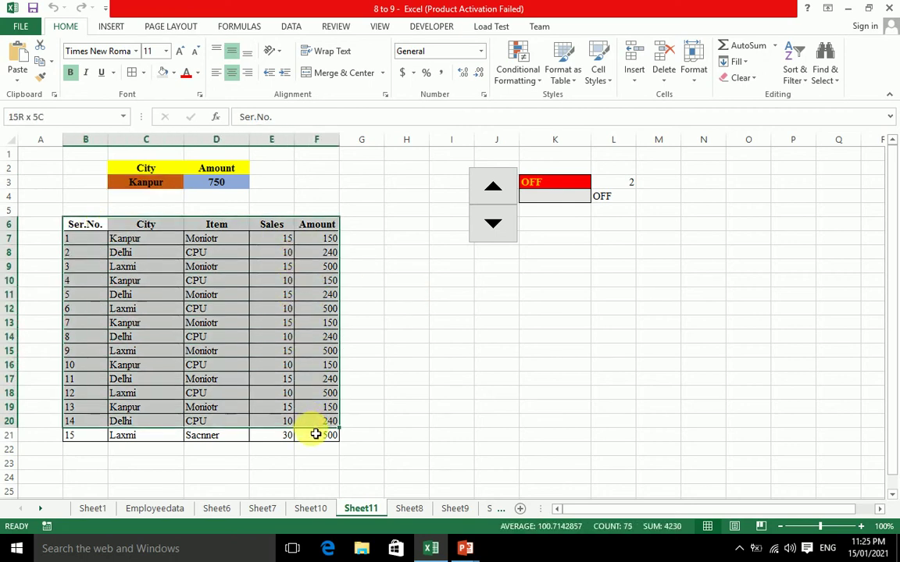
{"action": "left_click_drag", "start_coordinate": [314, 431], "coordinate": [313, 435]}
{"action": "key", "text": "ctrl+c"}
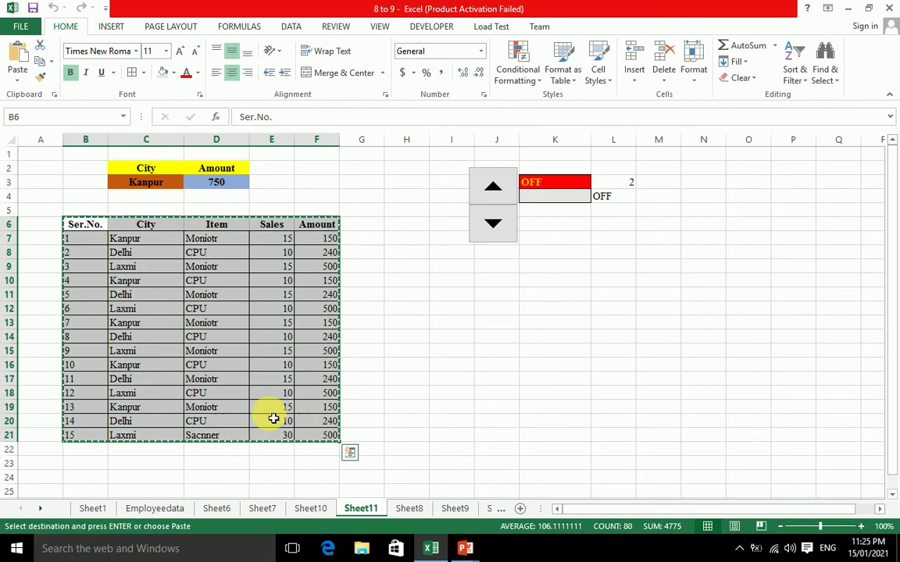
{"action": "left_click", "coordinate": [519, 508]}
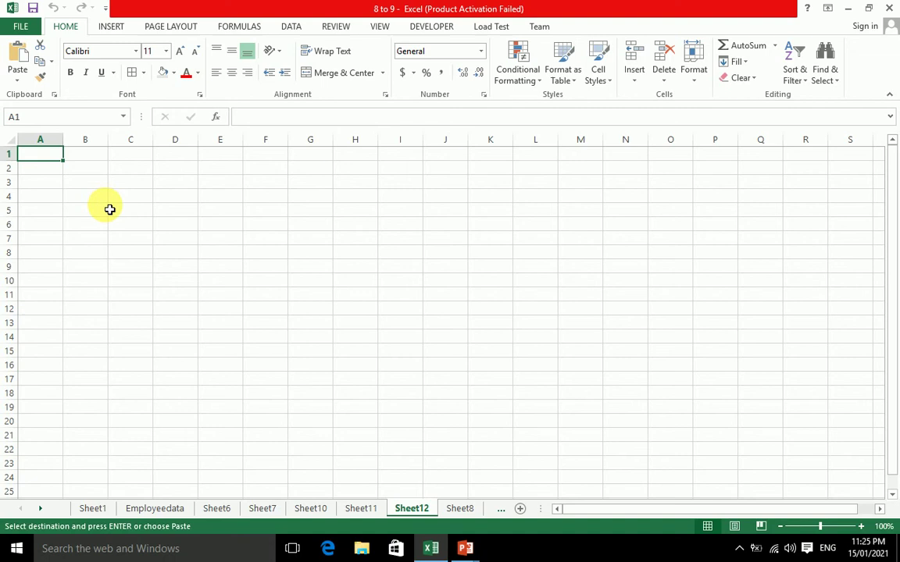
{"action": "left_click", "coordinate": [121, 232]}
{"action": "key", "text": "ctrl+v"}
{"action": "left_click", "coordinate": [231, 366]}
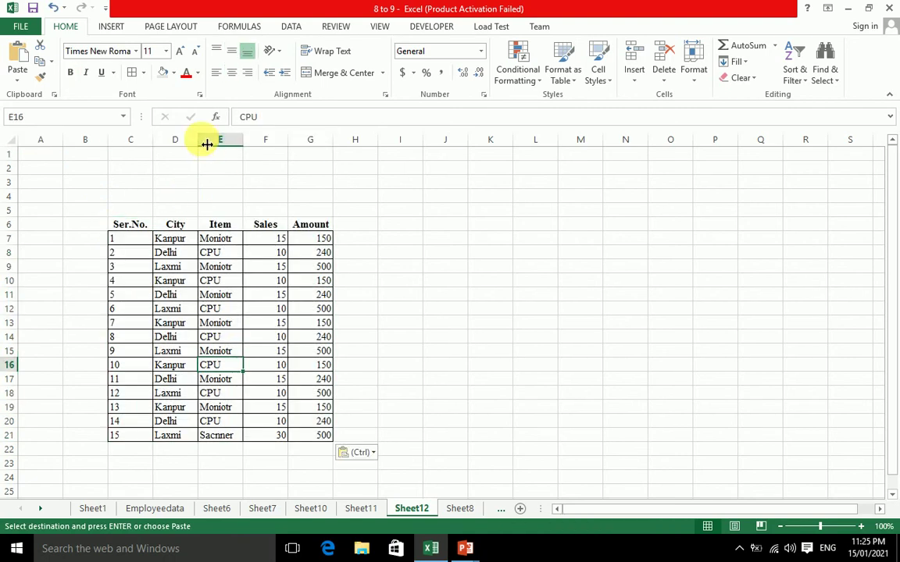
Widen column D and type the headers City in D3 and Amount in E3
{"action": "left_click_drag", "start_coordinate": [207, 144], "coordinate": [228, 144]}
{"action": "left_click", "coordinate": [185, 187]}
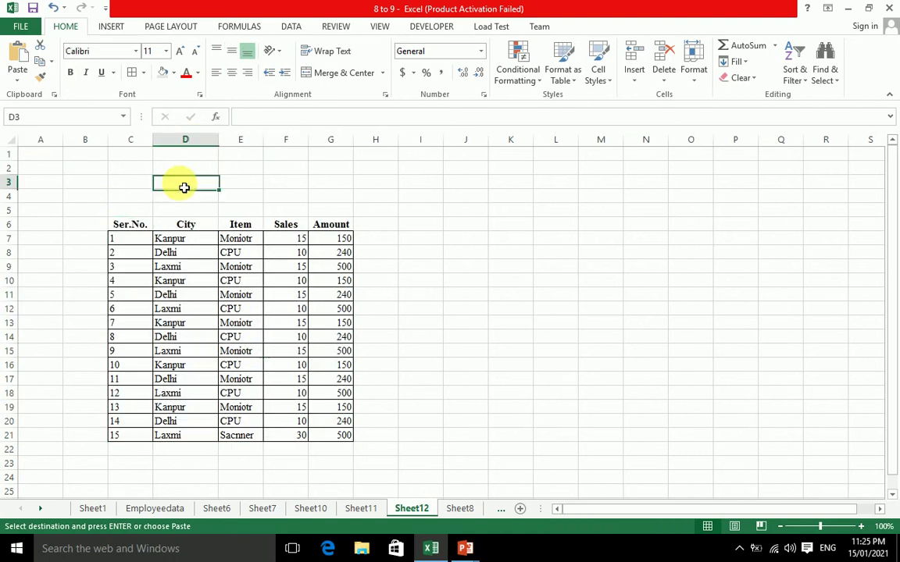
{"action": "type", "text": "City"}
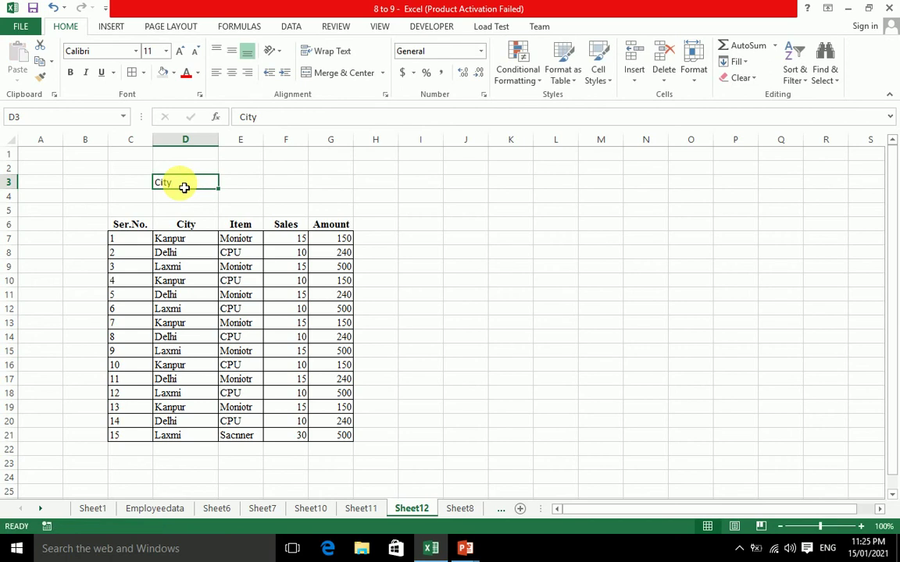
{"action": "key", "text": "Tab"}
{"action": "type", "text": "Amount"}
{"action": "key", "text": "Return"}
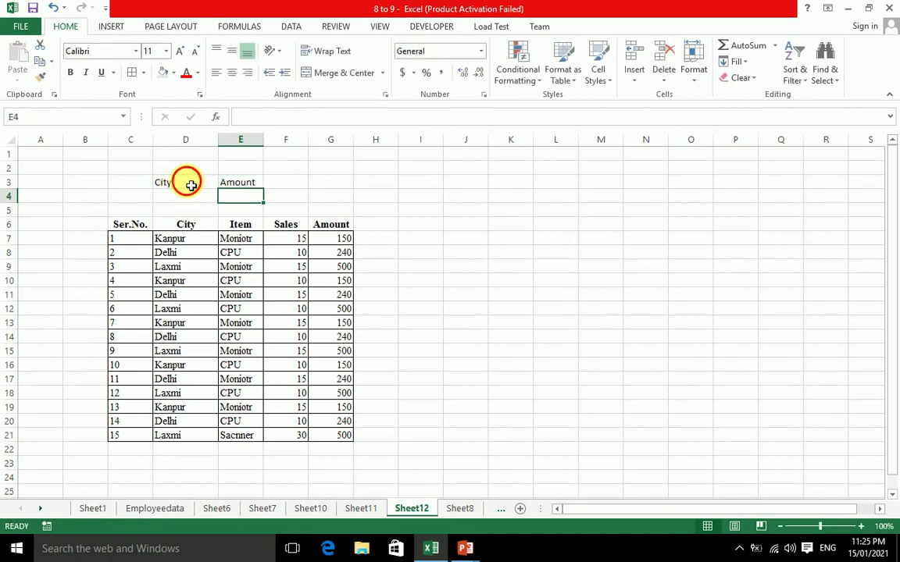
Make the D3:E3 headers bold, centred and gold-filled, and widen column E
{"action": "left_click", "coordinate": [192, 184]}
{"action": "left_click_drag", "start_coordinate": [225, 186], "coordinate": [229, 187]}
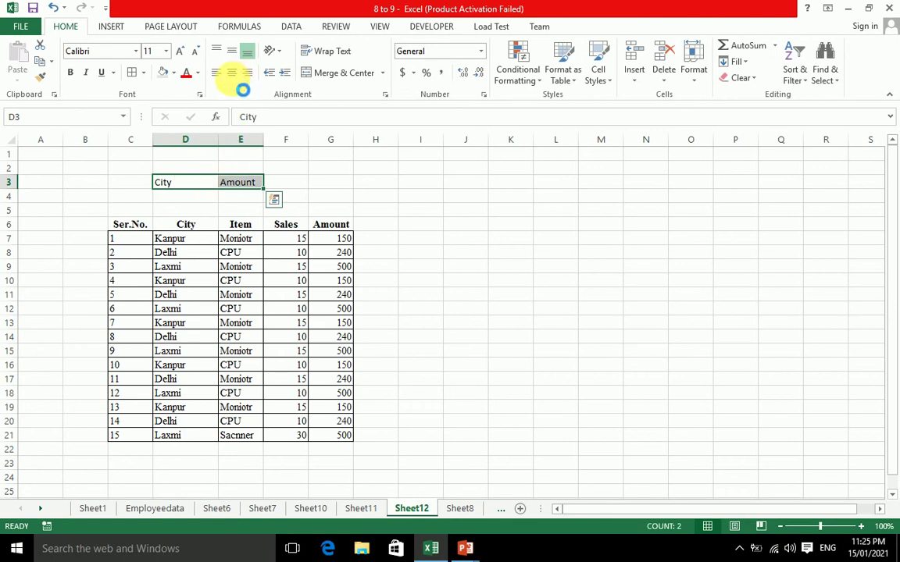
{"action": "key", "text": "ctrl+b"}
{"action": "left_click", "coordinate": [231, 71]}
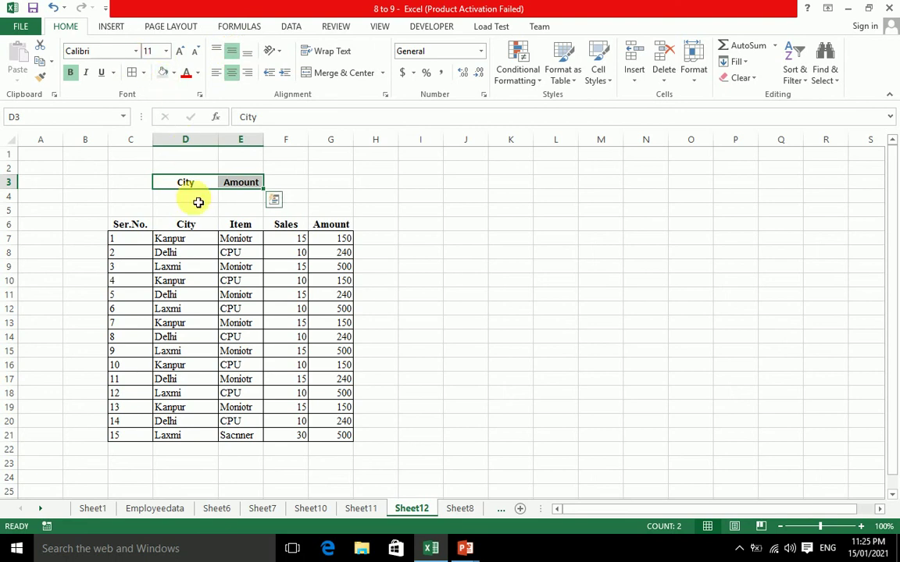
{"action": "left_click", "coordinate": [175, 73]}
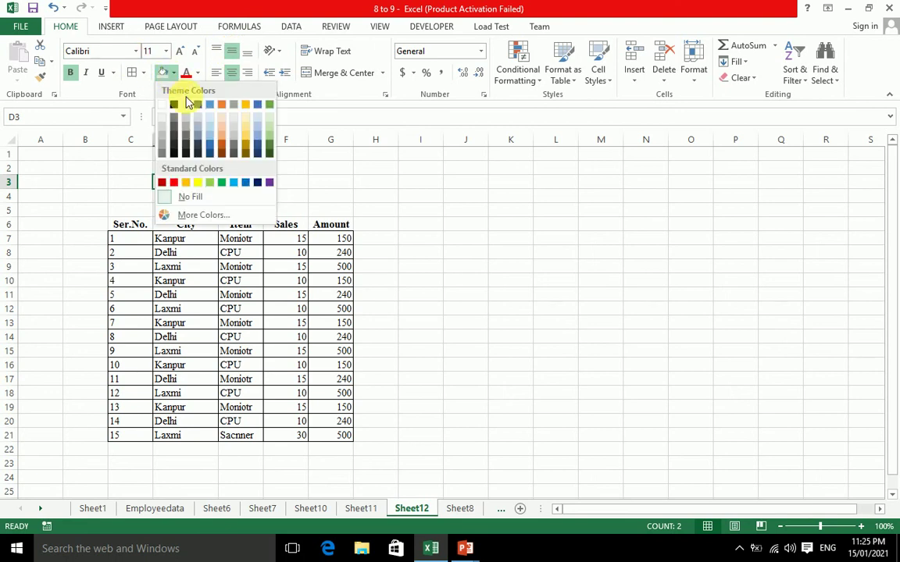
{"action": "left_click", "coordinate": [244, 131]}
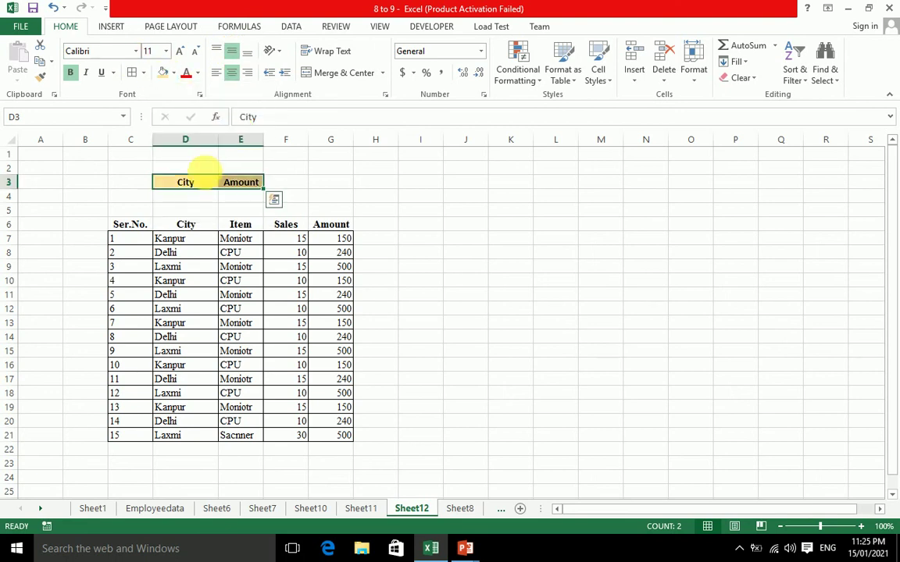
{"action": "left_click", "coordinate": [199, 197]}
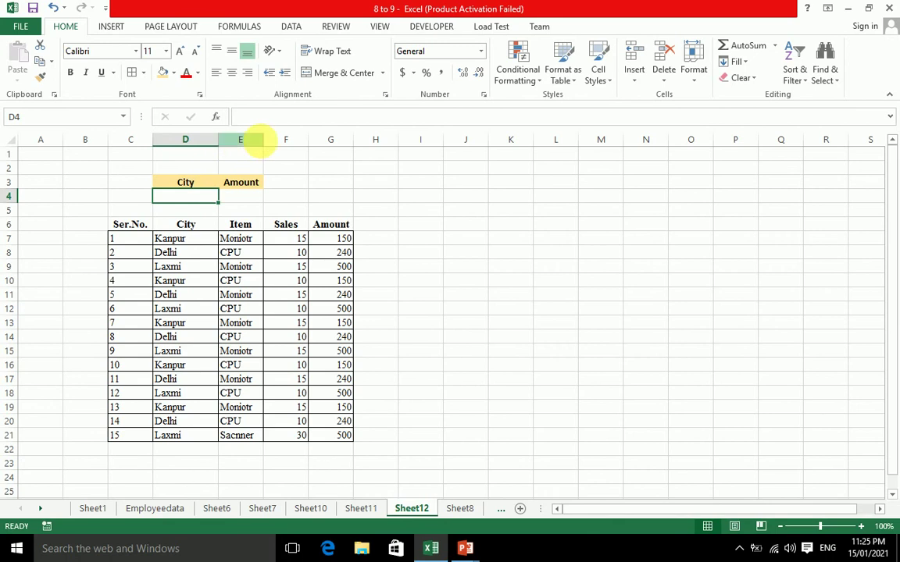
{"action": "left_click_drag", "start_coordinate": [266, 146], "coordinate": [278, 146]}
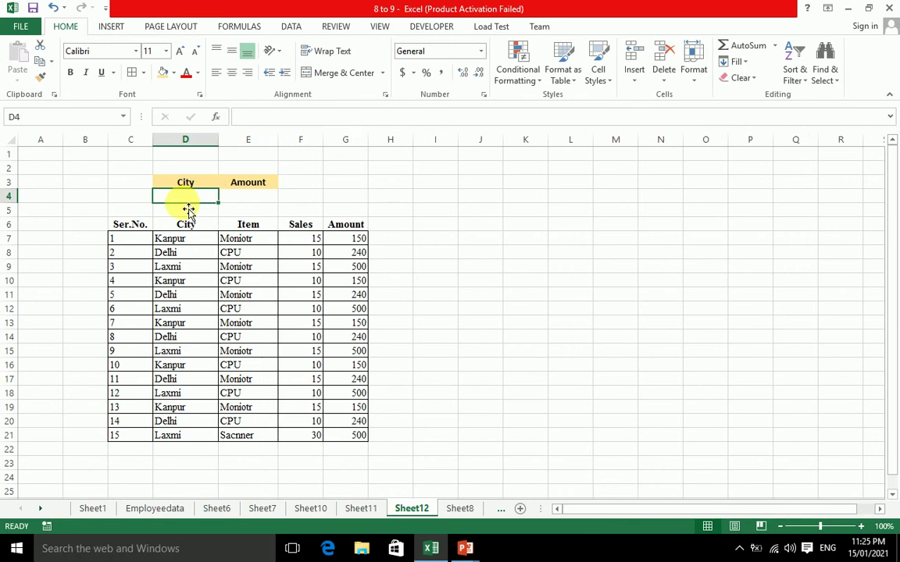
{"action": "left_click", "coordinate": [536, 85]}
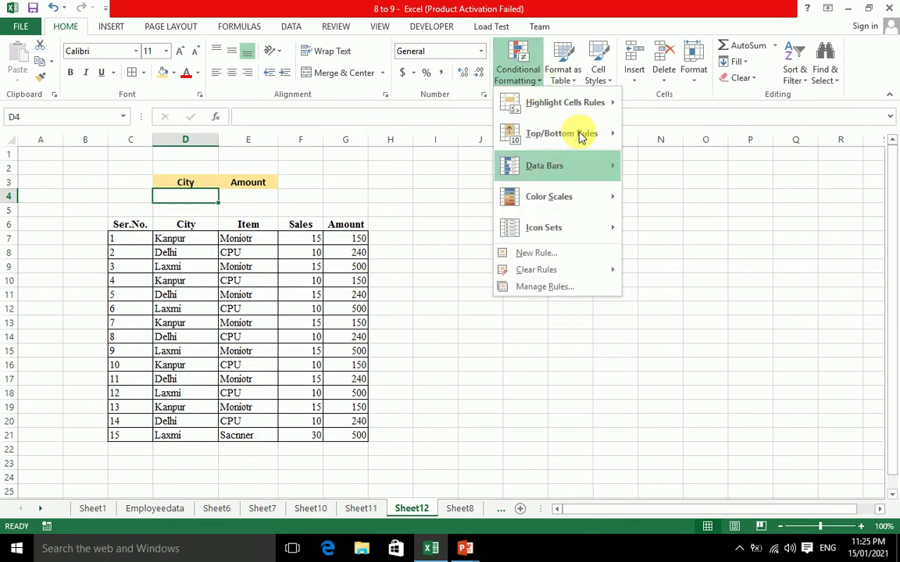
Add list data validation to D4 with source Kanpur,Delhi,Laxmi
{"action": "left_click", "coordinate": [243, 34]}
{"action": "left_click", "coordinate": [245, 33]}
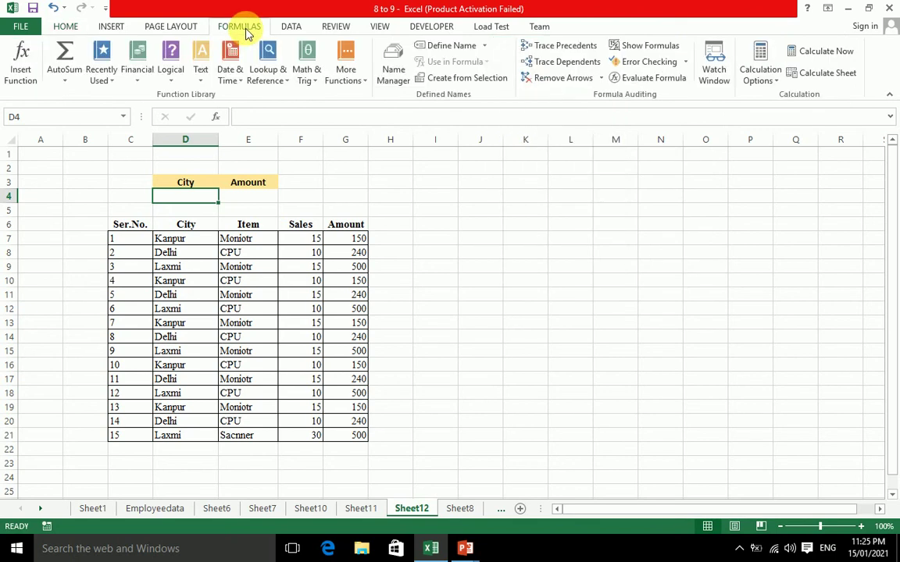
{"action": "left_click", "coordinate": [286, 27]}
{"action": "left_click", "coordinate": [582, 83]}
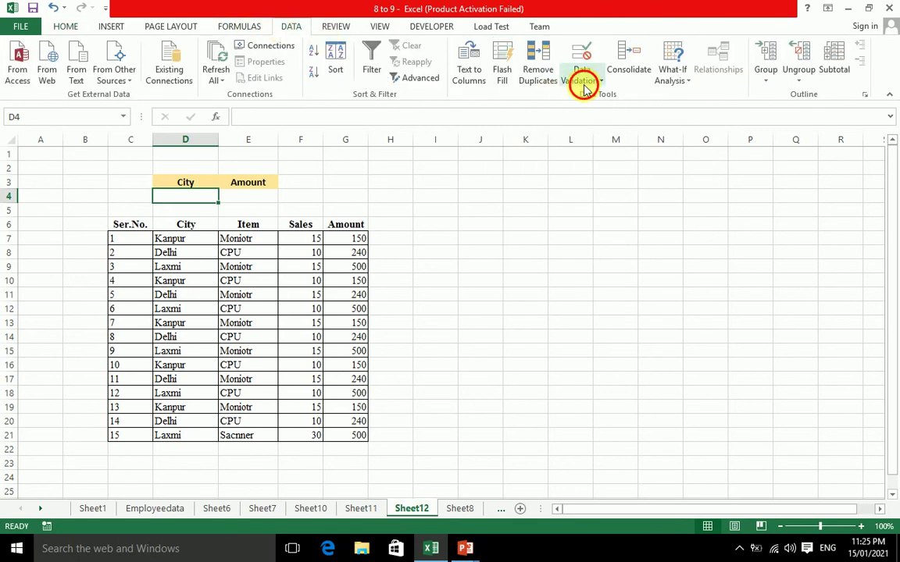
{"action": "left_click", "coordinate": [590, 100]}
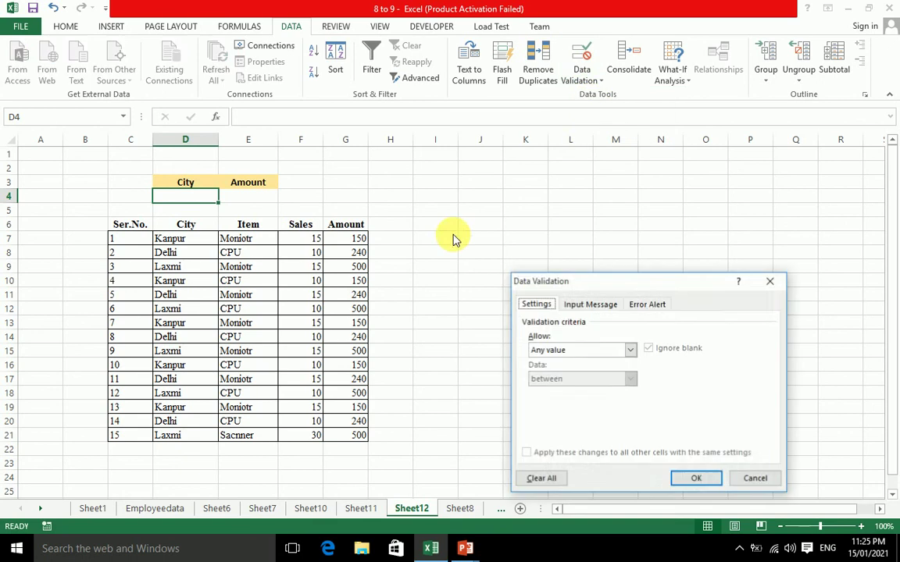
{"action": "left_click_drag", "start_coordinate": [539, 284], "coordinate": [408, 65]}
{"action": "left_click", "coordinate": [500, 131]}
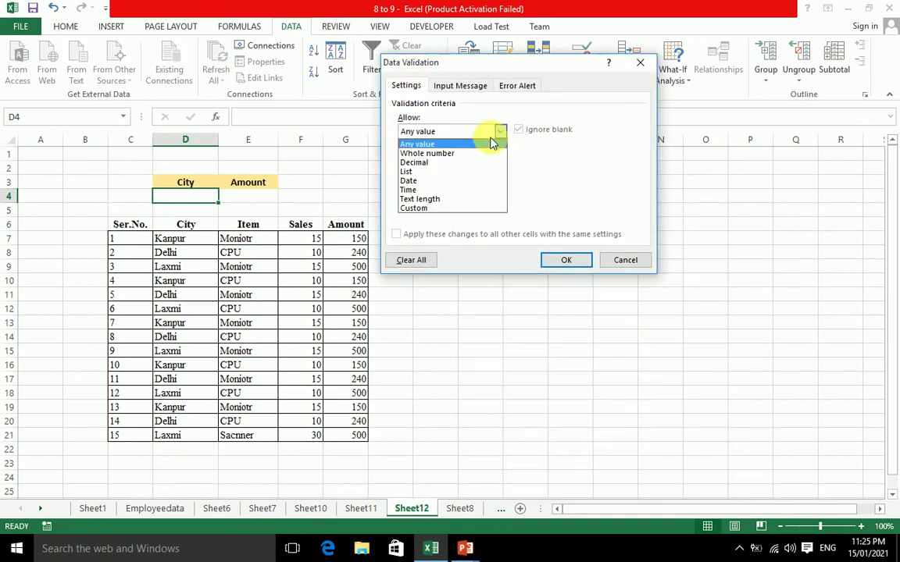
{"action": "left_click", "coordinate": [460, 171]}
{"action": "left_click", "coordinate": [455, 191]}
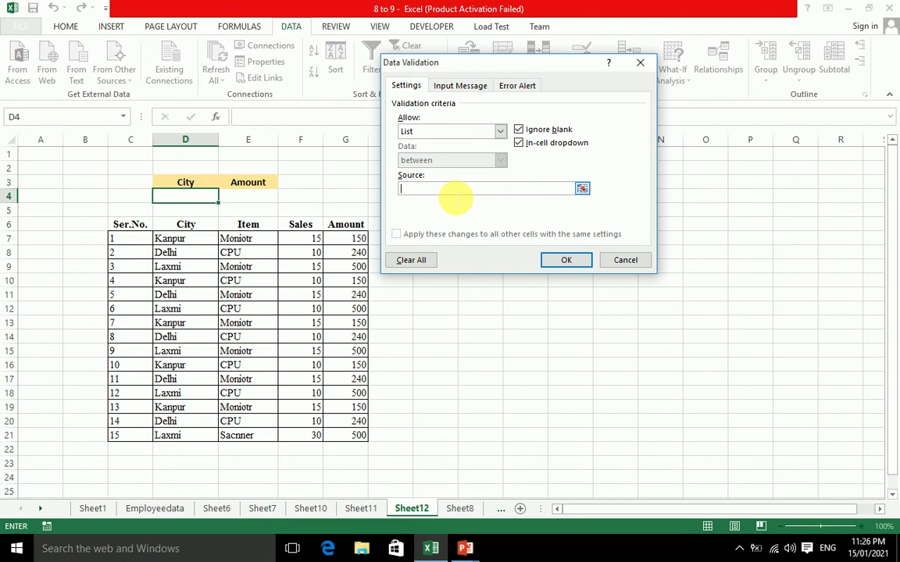
{"action": "type", "text": "Kanput"}
{"action": "key", "text": "BackSpace"}
{"action": "type", "text": "r,Delhi,Laxmi"}
{"action": "left_click", "coordinate": [566, 260]}
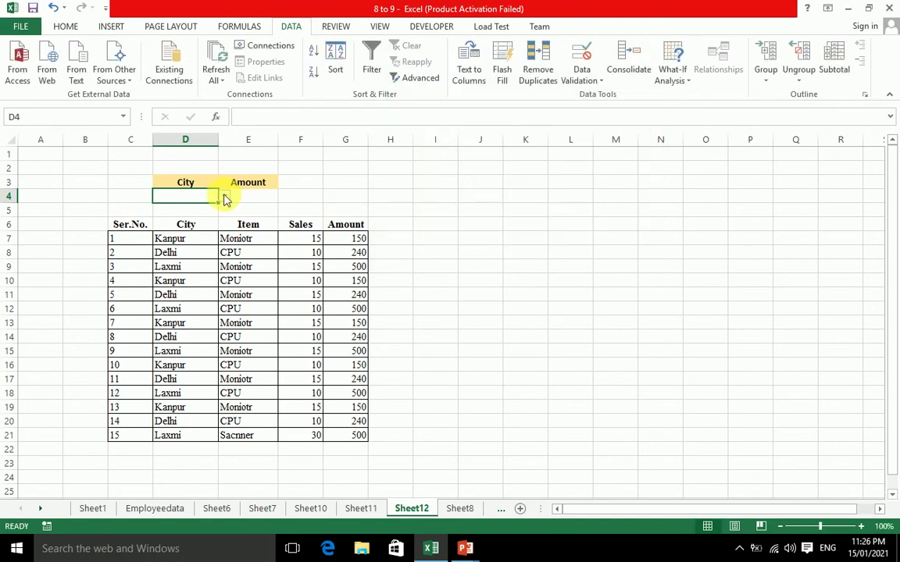
Test the city drop-down in D4, then select E4
{"action": "left_click", "coordinate": [224, 197]}
{"action": "left_click", "coordinate": [248, 204]}
{"action": "left_click", "coordinate": [255, 202]}
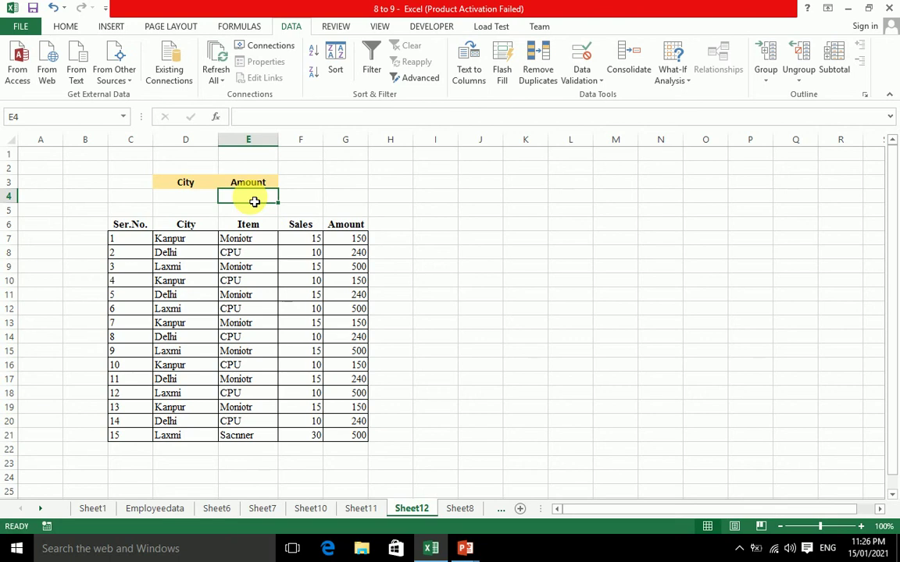
Give cell E4 a thick box border
{"action": "left_click", "coordinate": [67, 27]}
{"action": "left_click", "coordinate": [143, 72]}
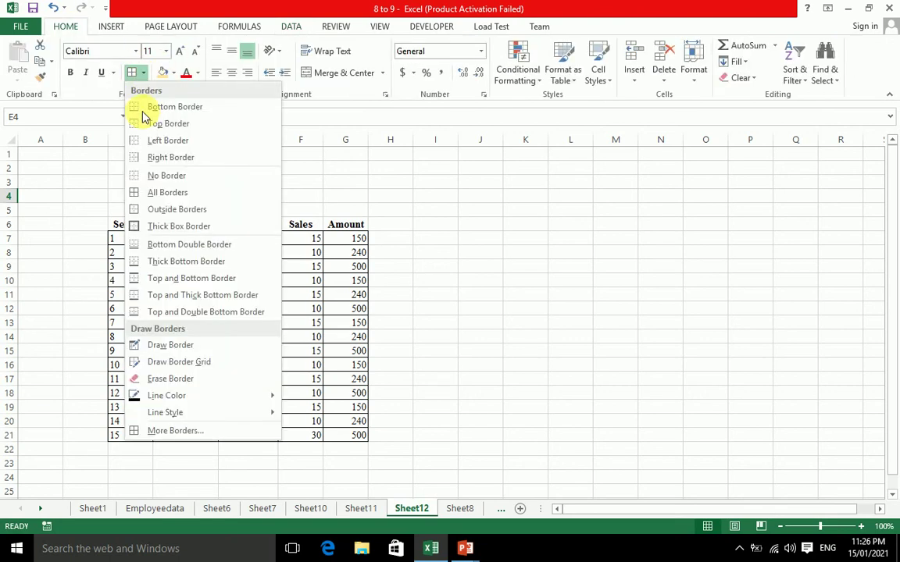
{"action": "left_click", "coordinate": [164, 225]}
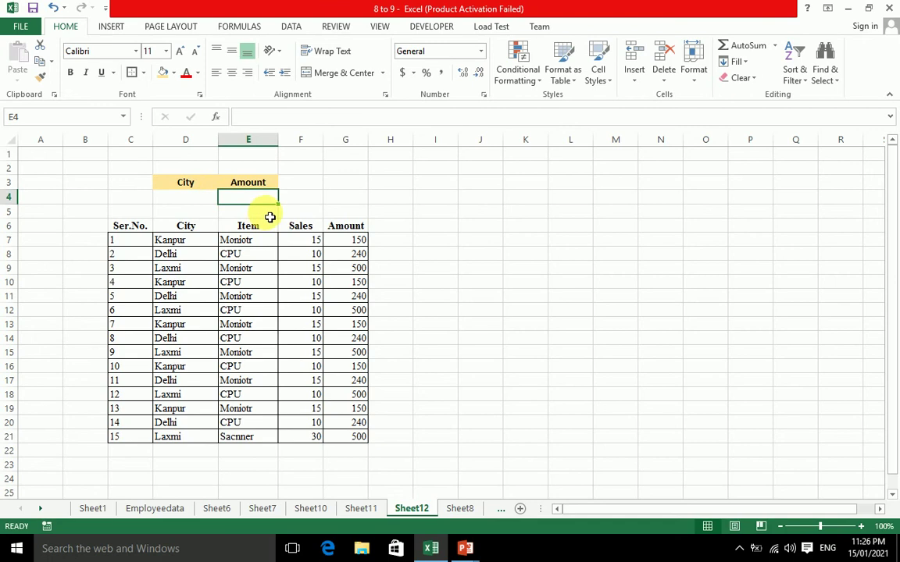
Enter =SUMIF(D7:D21,D4,G7:G21) in E4 to total amounts for the chosen city
{"action": "type", "text": "="}
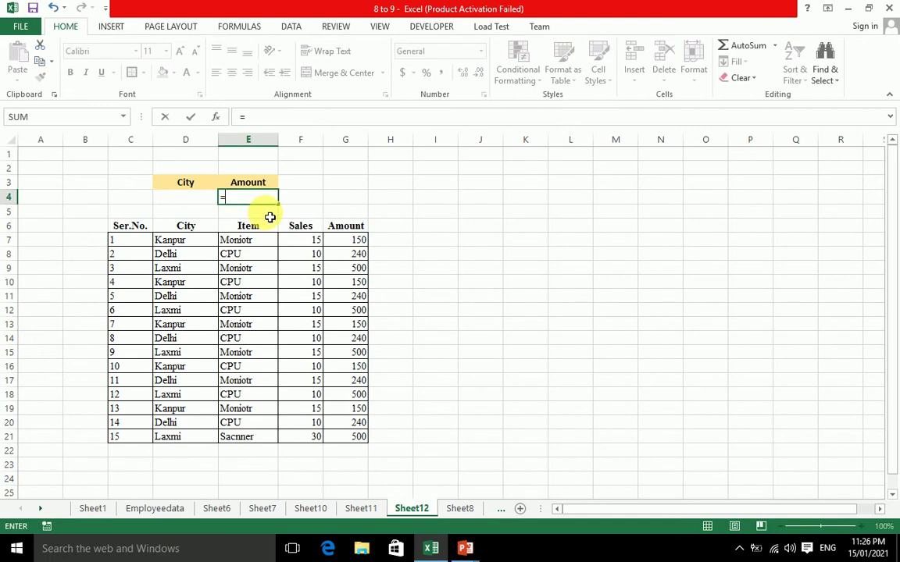
{"action": "type", "text": "sumif"}
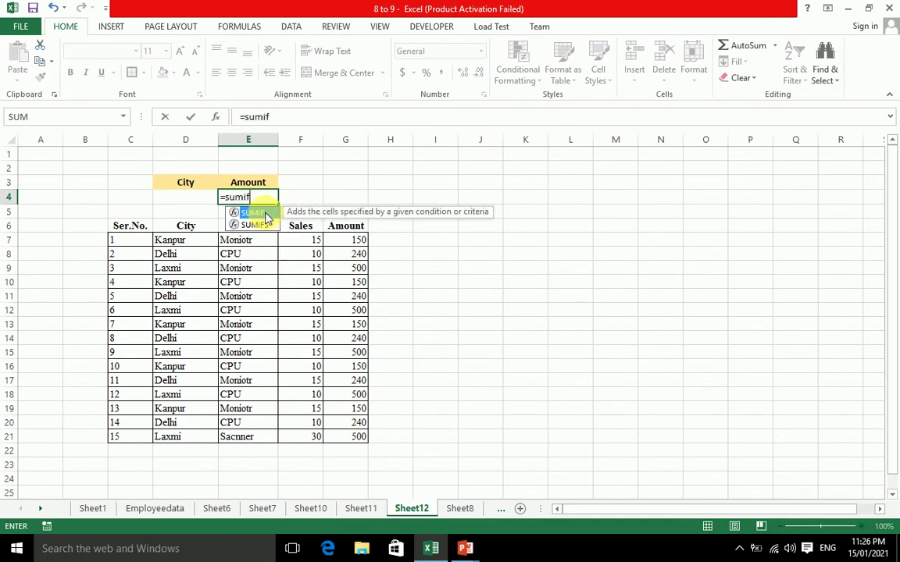
{"action": "type", "text": "("}
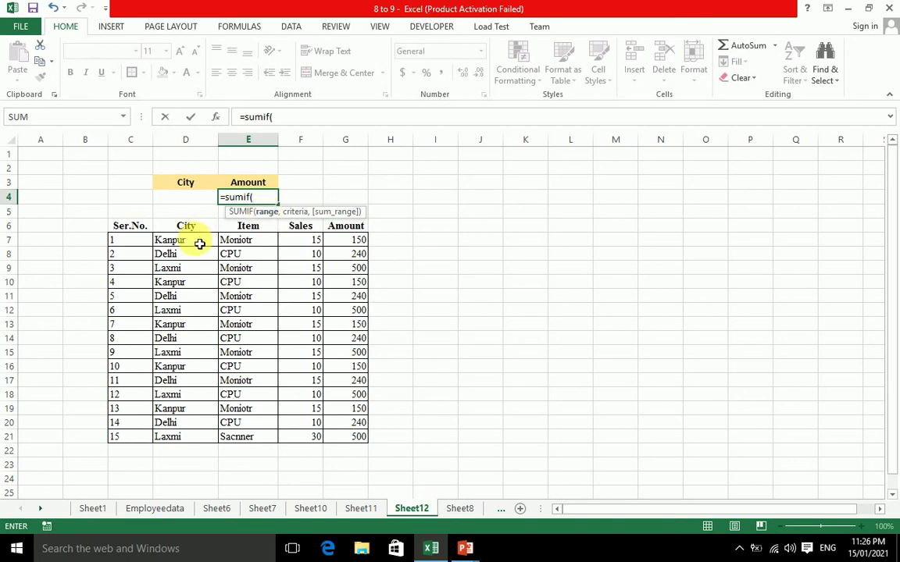
{"action": "mouse_move", "coordinate": [195, 239]}
{"action": "left_mouse_down"}
{"action": "mouse_move", "coordinate": [176, 382]}
{"action": "mouse_move", "coordinate": [180, 438]}
{"action": "left_mouse_up"}
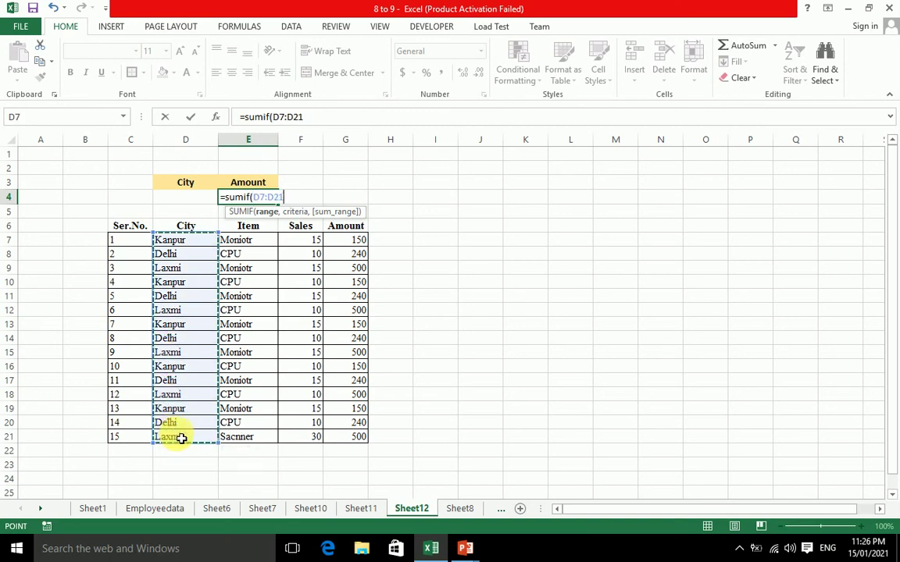
{"action": "type", "text": ","}
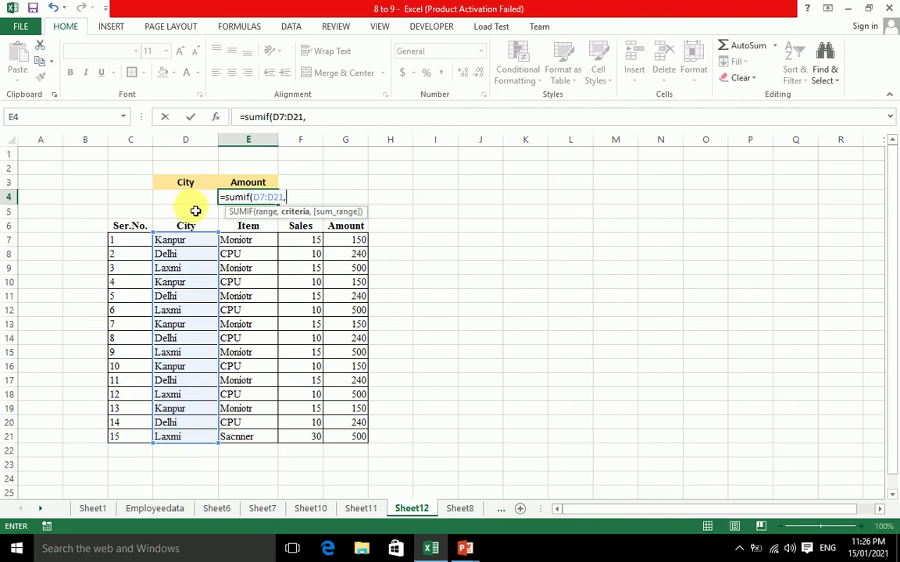
{"action": "left_click", "coordinate": [193, 202]}
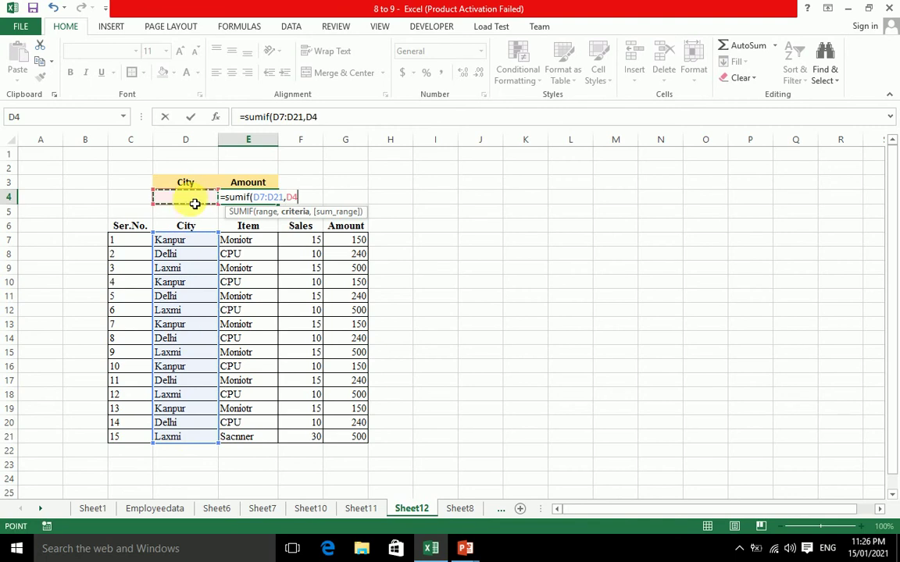
{"action": "type", "text": ","}
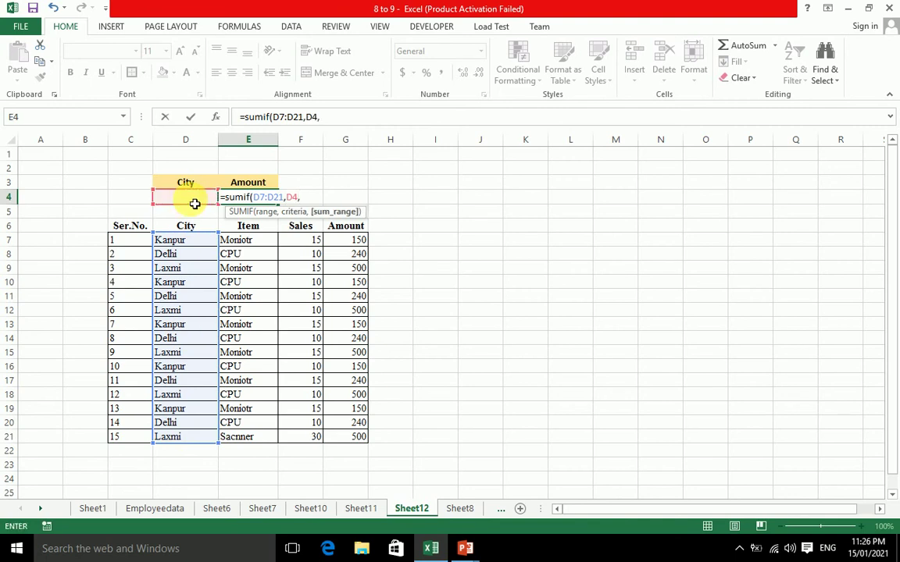
{"action": "left_click_drag", "start_coordinate": [356, 241], "coordinate": [365, 436]}
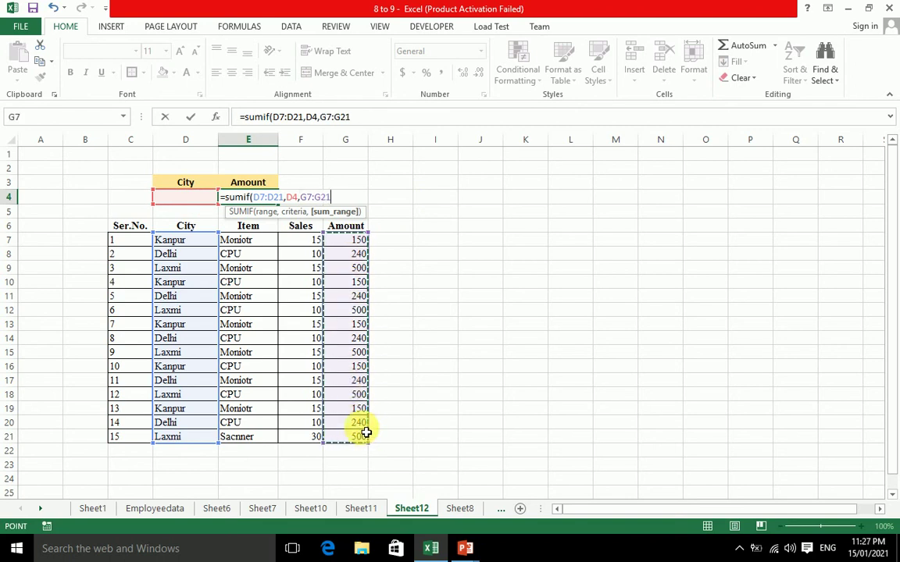
{"action": "type", "text": ")"}
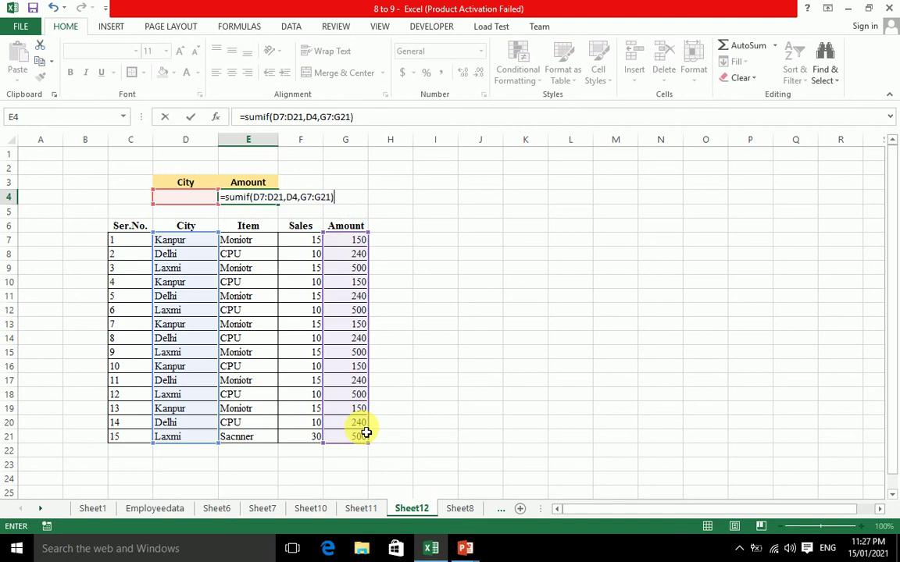
{"action": "key", "text": "Return"}
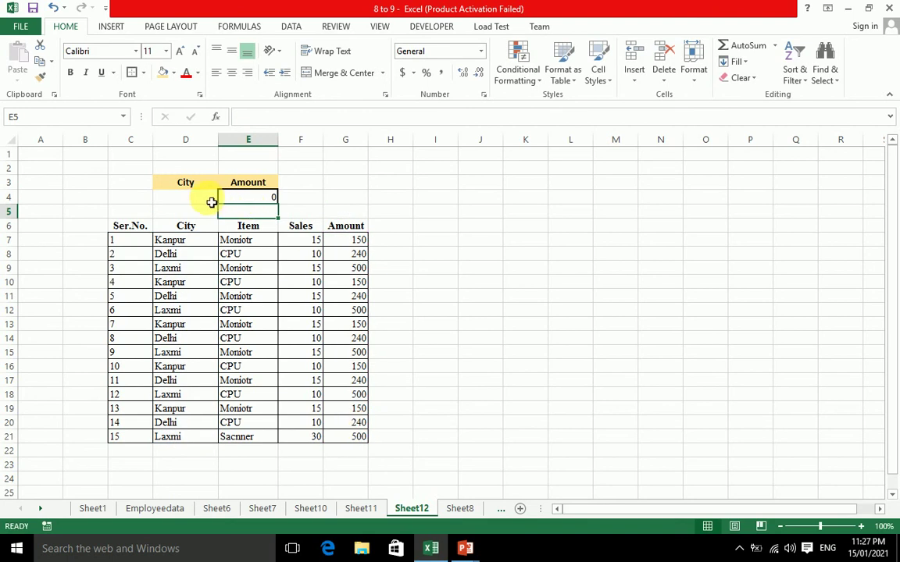
Choose Kanpur in D4 and check the table amounts behind E4's 750 total
{"action": "left_click", "coordinate": [211, 200]}
{"action": "left_click", "coordinate": [223, 197]}
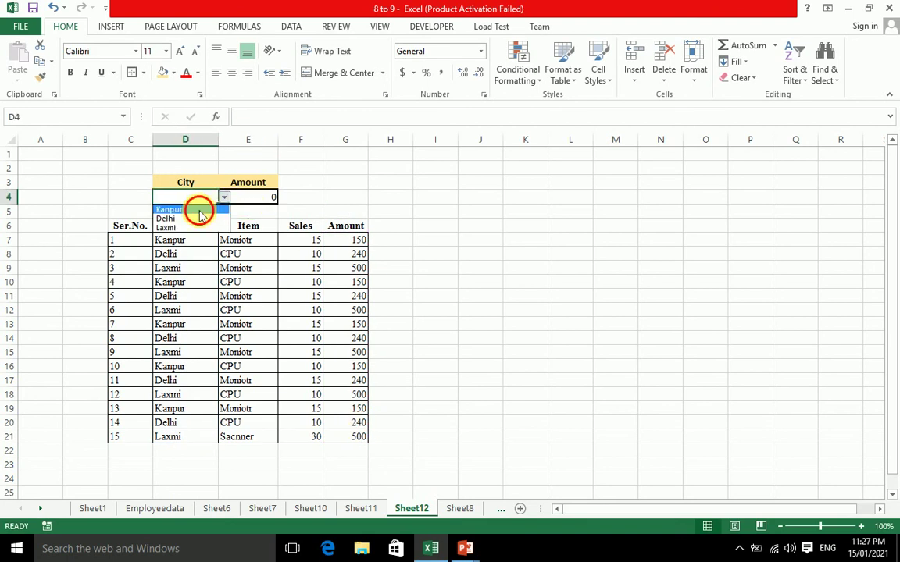
{"action": "left_click", "coordinate": [199, 210]}
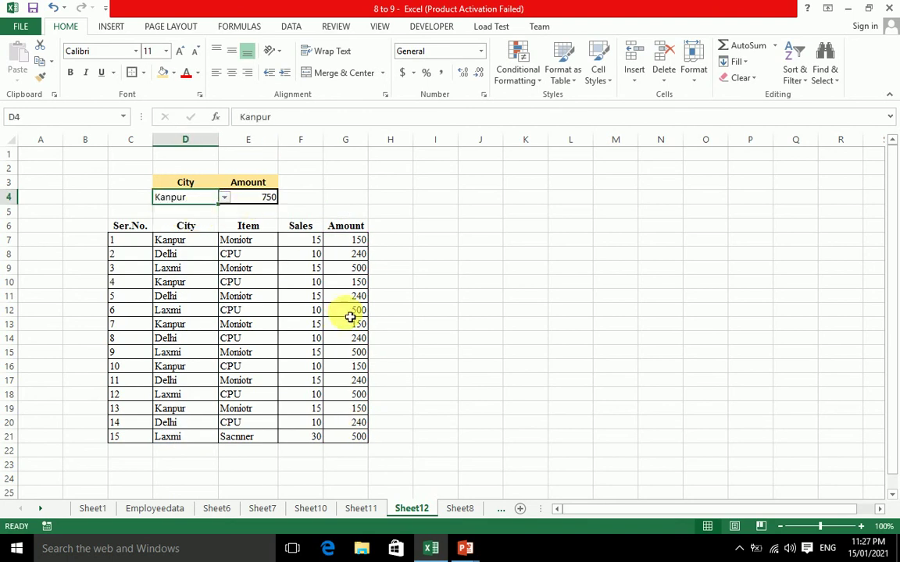
{"action": "left_click", "coordinate": [350, 282]}
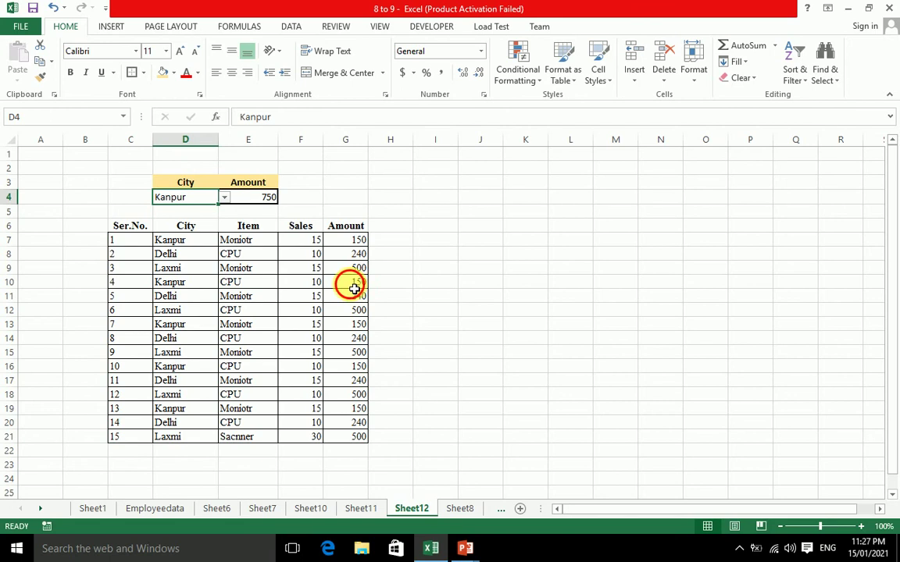
{"action": "left_click", "coordinate": [346, 382]}
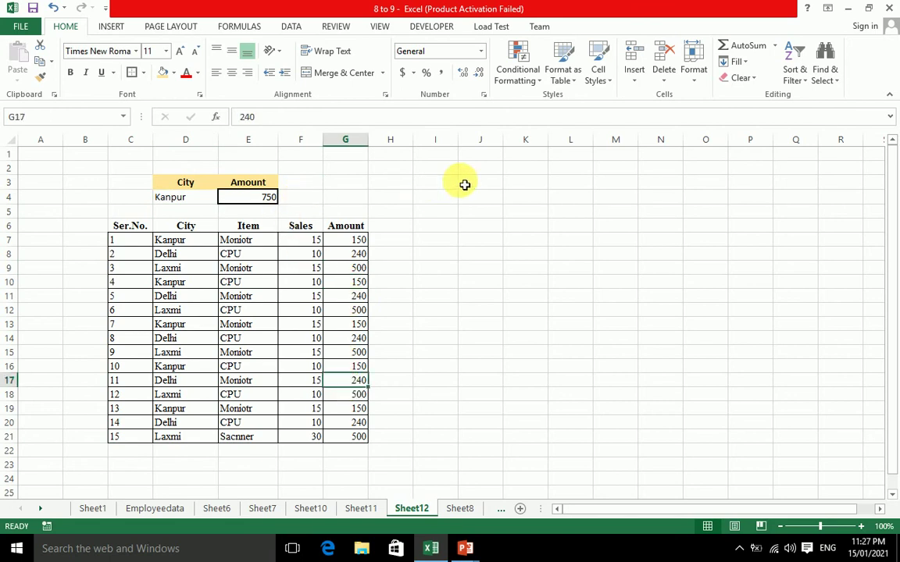
{"action": "left_click_drag", "start_coordinate": [480, 268], "coordinate": [476, 279]}
{"action": "left_click", "coordinate": [433, 29]}
Draw a Form Controls spin button right of the table, level with rows 3 to 5
{"action": "left_click", "coordinate": [264, 82]}
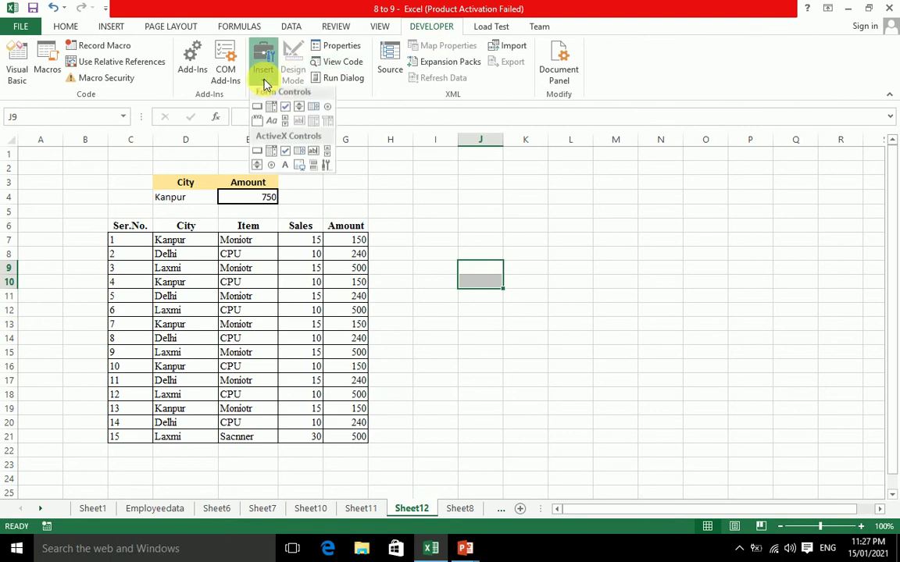
{"action": "left_click", "coordinate": [298, 118]}
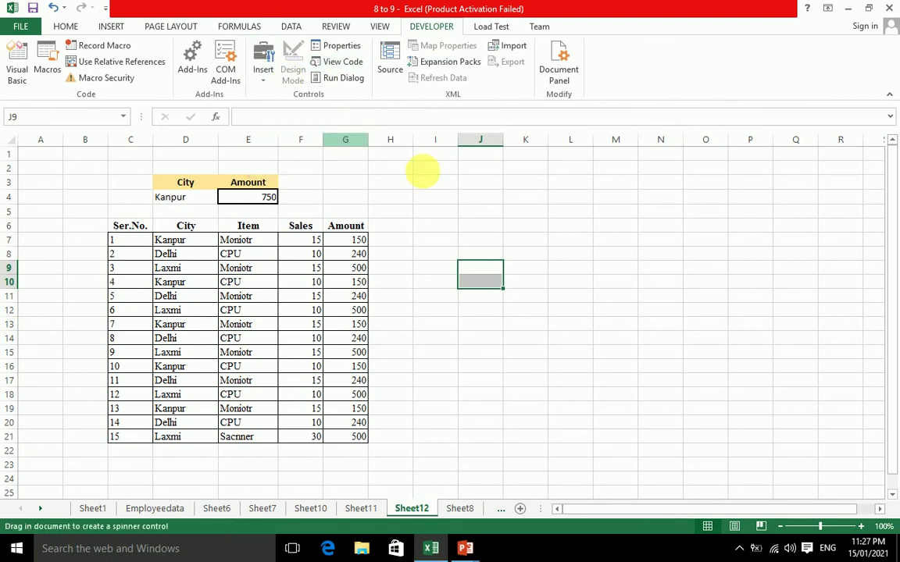
{"action": "left_click_drag", "start_coordinate": [514, 170], "coordinate": [555, 240]}
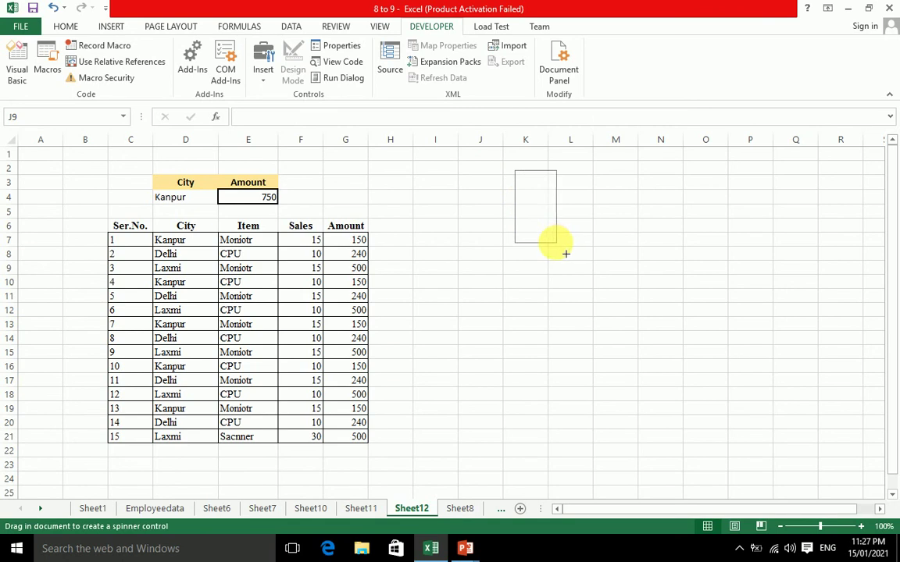
{"action": "left_click_drag", "start_coordinate": [569, 253], "coordinate": [549, 243]}
{"action": "left_click", "coordinate": [475, 306]}
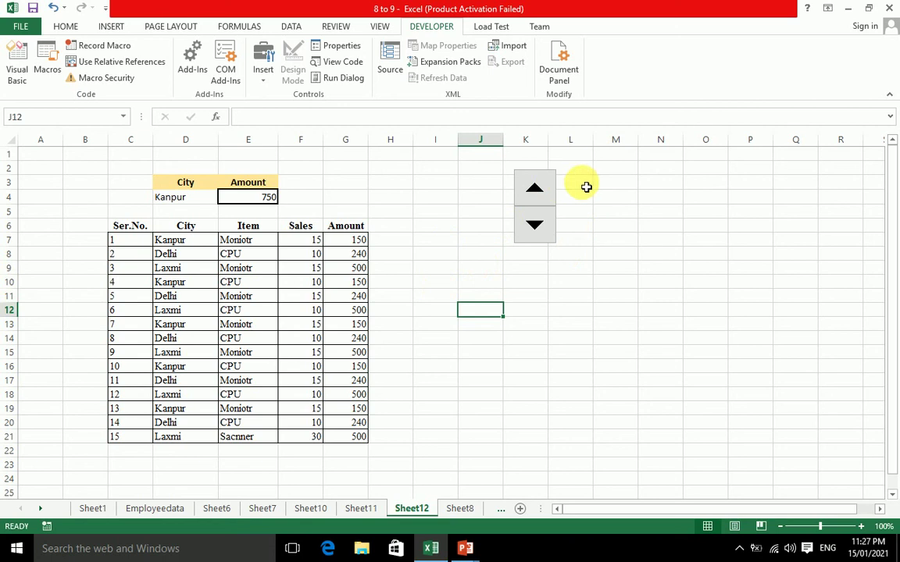
{"action": "left_click_drag", "start_coordinate": [592, 187], "coordinate": [594, 207]}
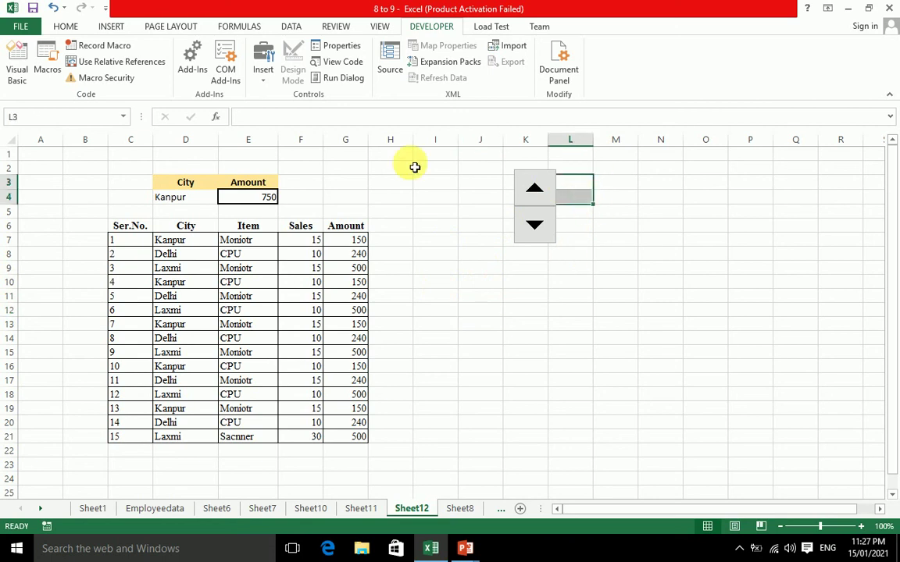
{"action": "right_click", "coordinate": [520, 177]}
{"action": "left_click", "coordinate": [527, 187]}
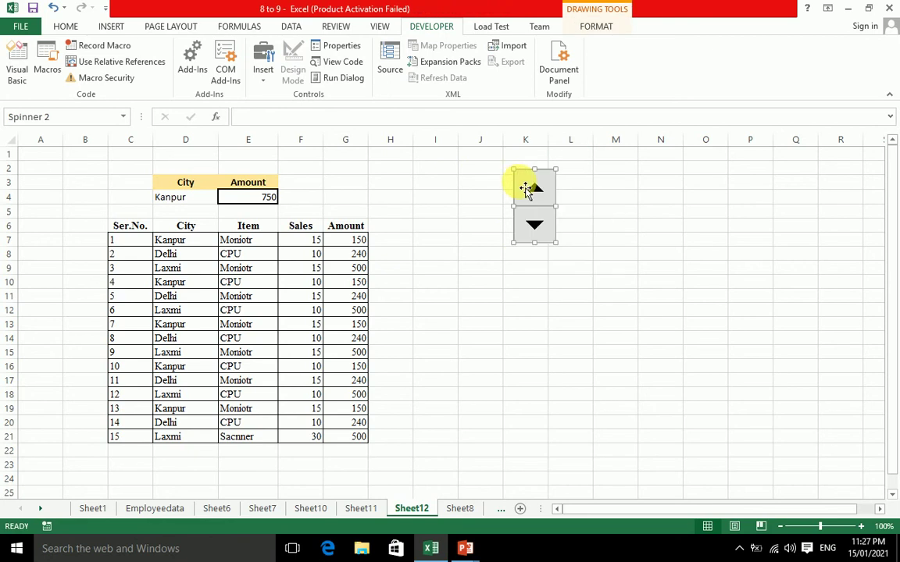
Nudge the spinner against column L and give L3 a box border and light-grey fill
{"action": "mouse_move", "coordinate": [514, 177]}
{"action": "left_mouse_down"}
{"action": "mouse_move", "coordinate": [506, 181]}
{"action": "mouse_move", "coordinate": [588, 186]}
{"action": "mouse_move", "coordinate": [591, 197]}
{"action": "left_mouse_up"}
{"action": "left_click", "coordinate": [68, 26]}
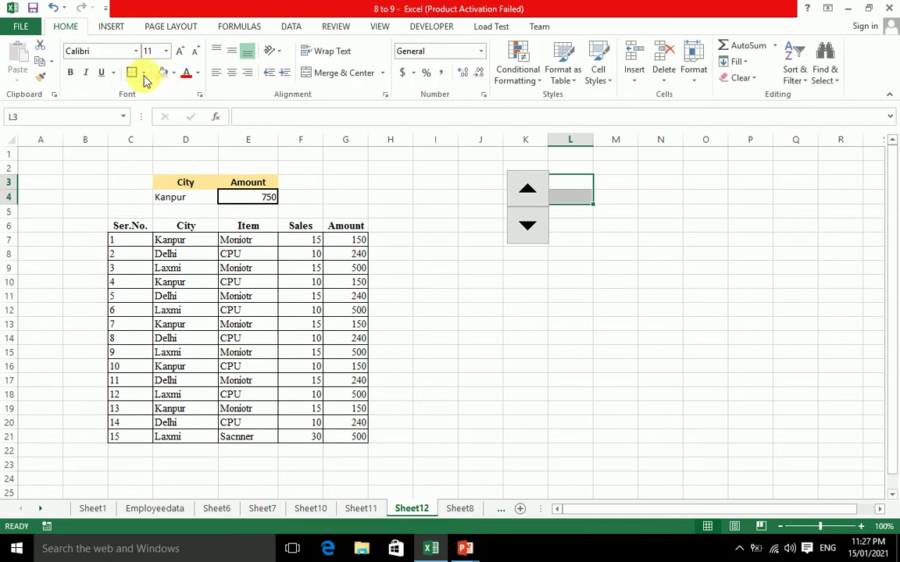
{"action": "left_click", "coordinate": [142, 73]}
{"action": "left_click", "coordinate": [139, 75]}
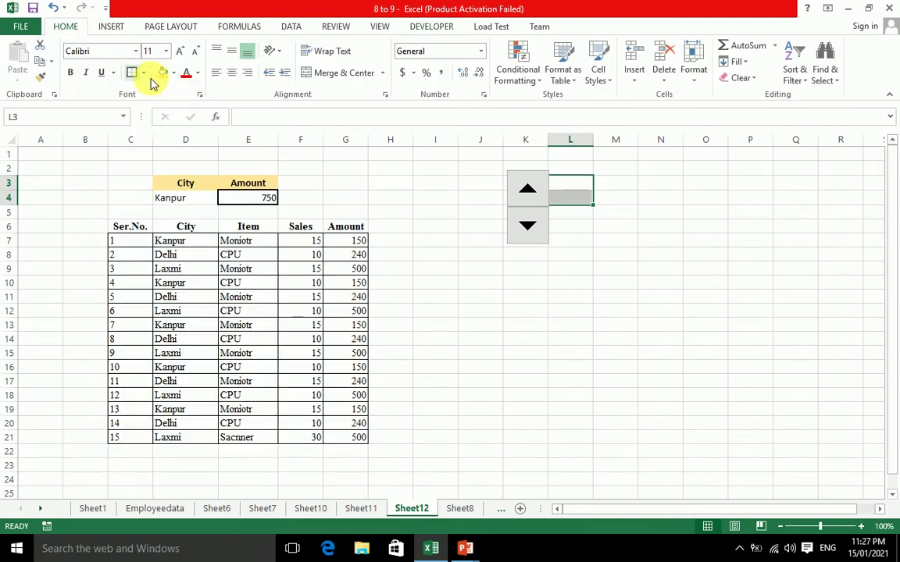
{"action": "left_click", "coordinate": [175, 78]}
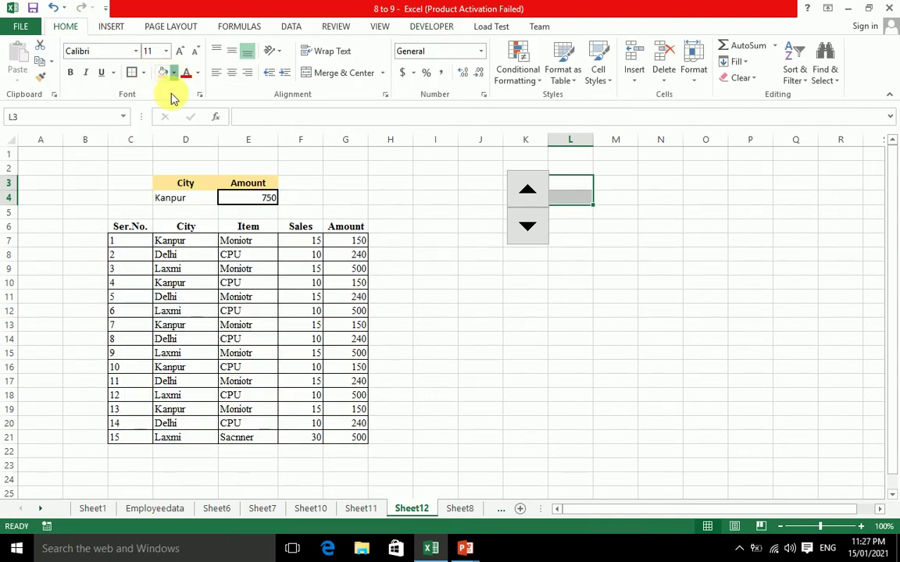
{"action": "left_click", "coordinate": [184, 106]}
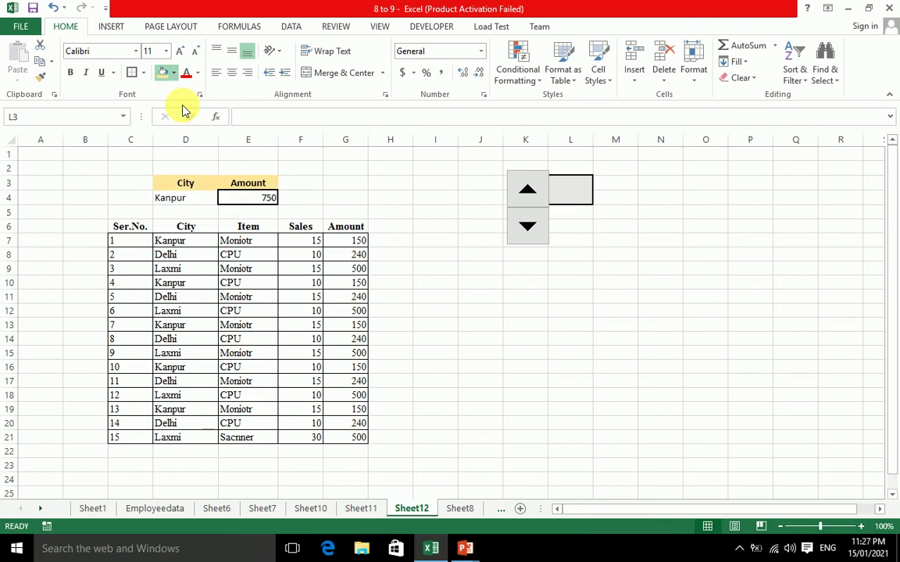
{"action": "left_click", "coordinate": [582, 297]}
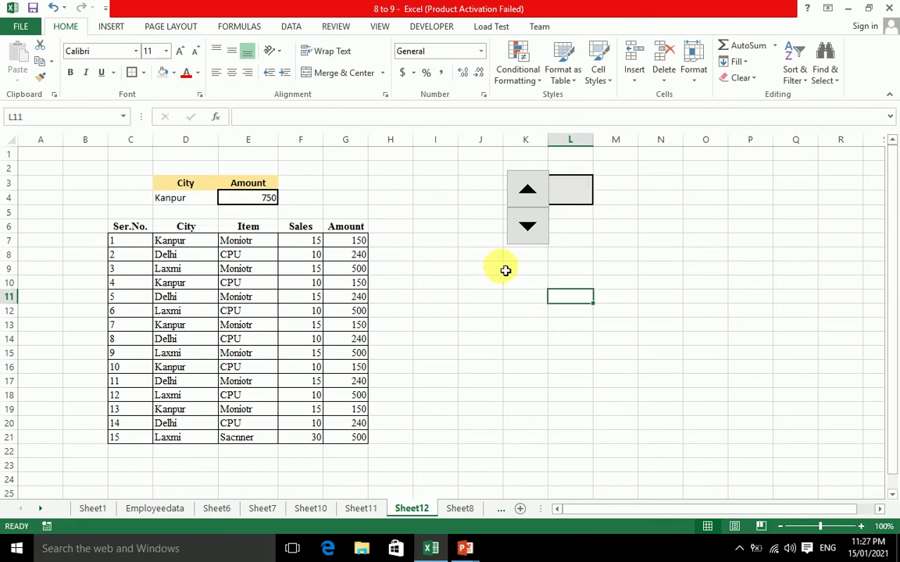
Set the spin button's minimum value to 1 and maximum to 2 in Format Control
{"action": "right_click", "coordinate": [532, 193]}
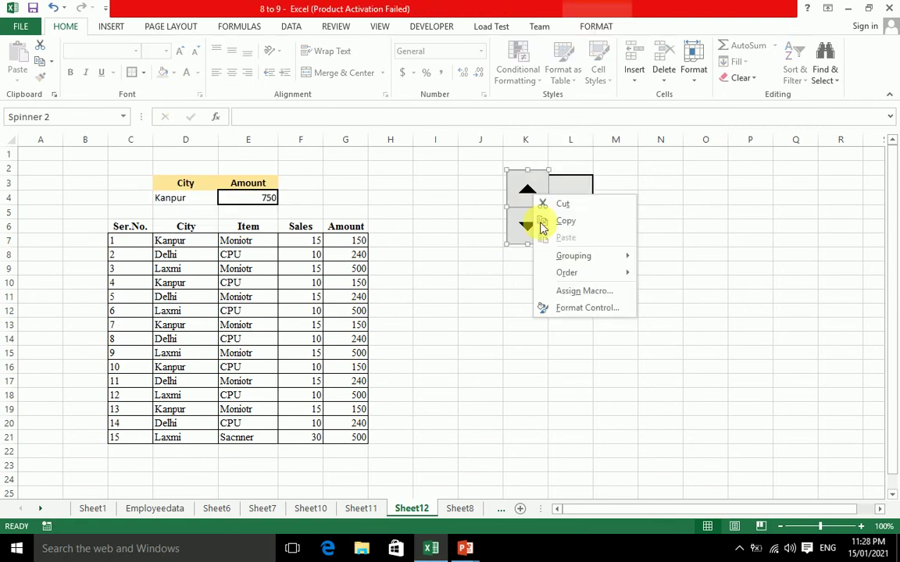
{"action": "key", "text": "Escape"}
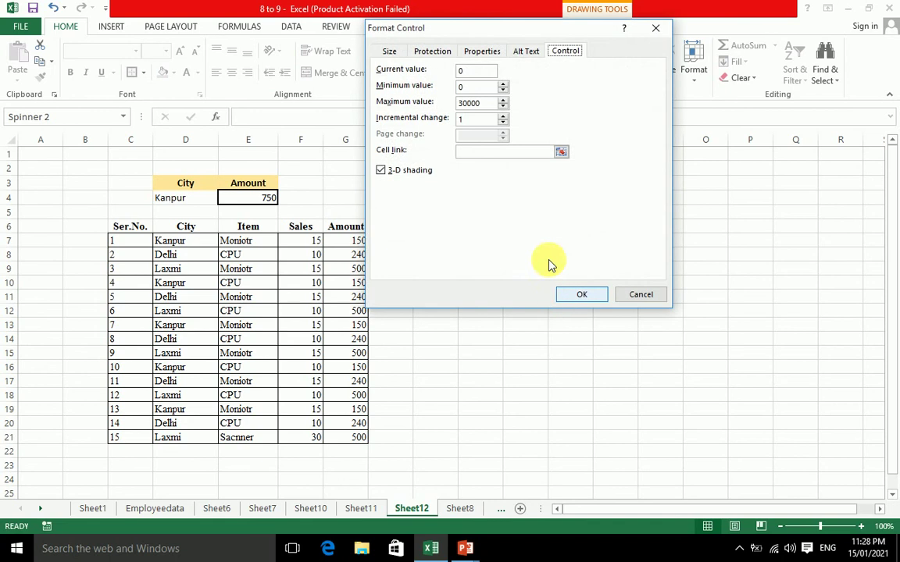
{"action": "left_click", "coordinate": [478, 88]}
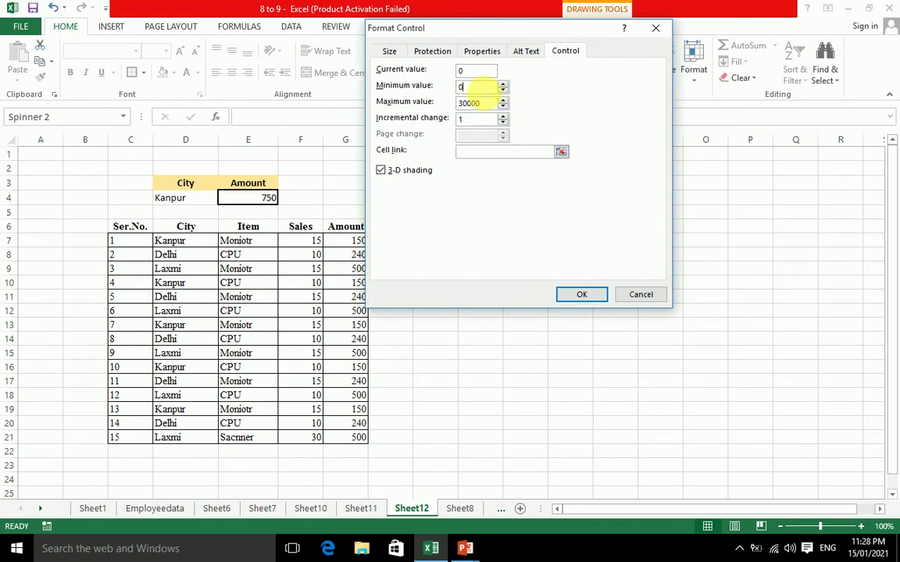
{"action": "key", "text": "BackSpace"}
{"action": "type", "text": "1"}
{"action": "left_click", "coordinate": [488, 105]}
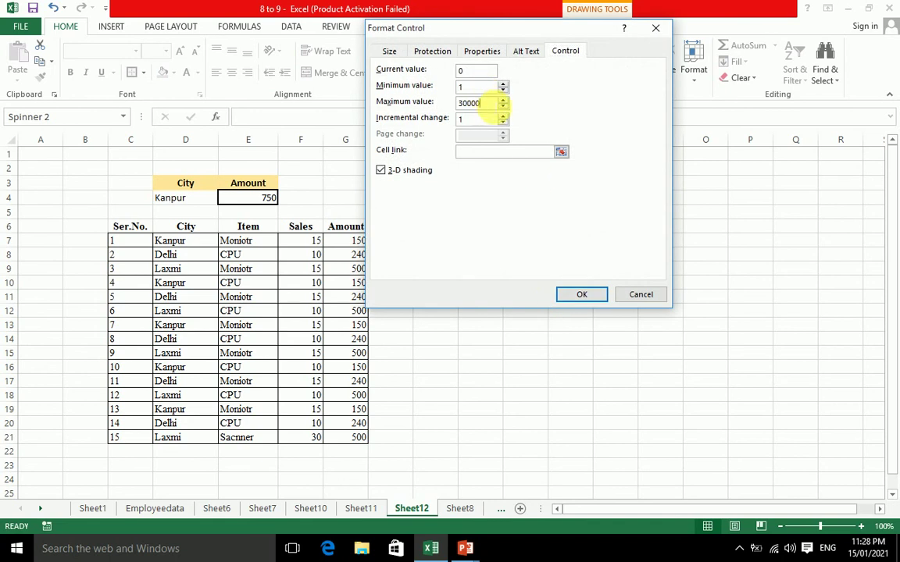
{"action": "key", "text": "BackSpace"}
{"action": "key", "text": "BackSpace"}
{"action": "key", "text": "BackSpace"}
{"action": "type", "text": "2"}
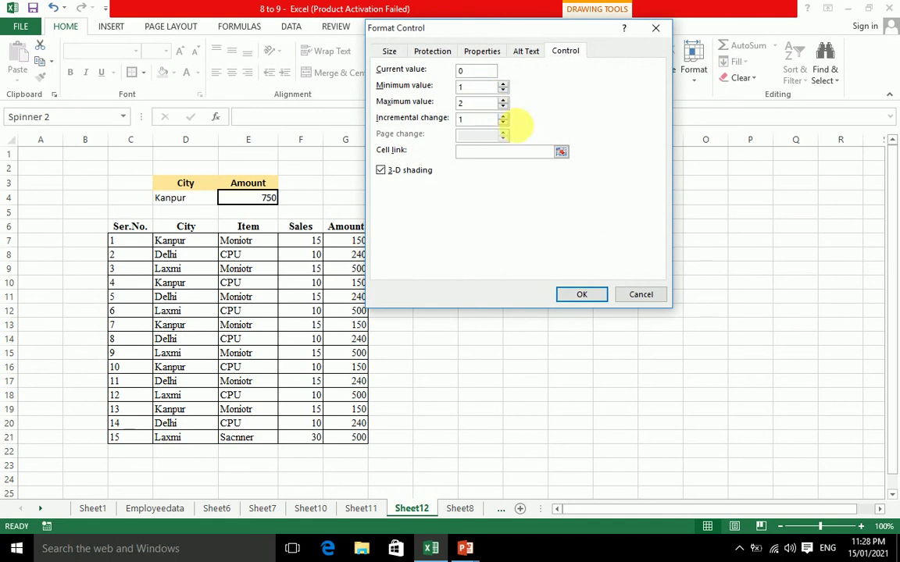
Link the spin button to cell M3 and confirm the control settings
{"action": "left_click", "coordinate": [500, 36]}
{"action": "left_click_drag", "start_coordinate": [500, 36], "coordinate": [554, 242]}
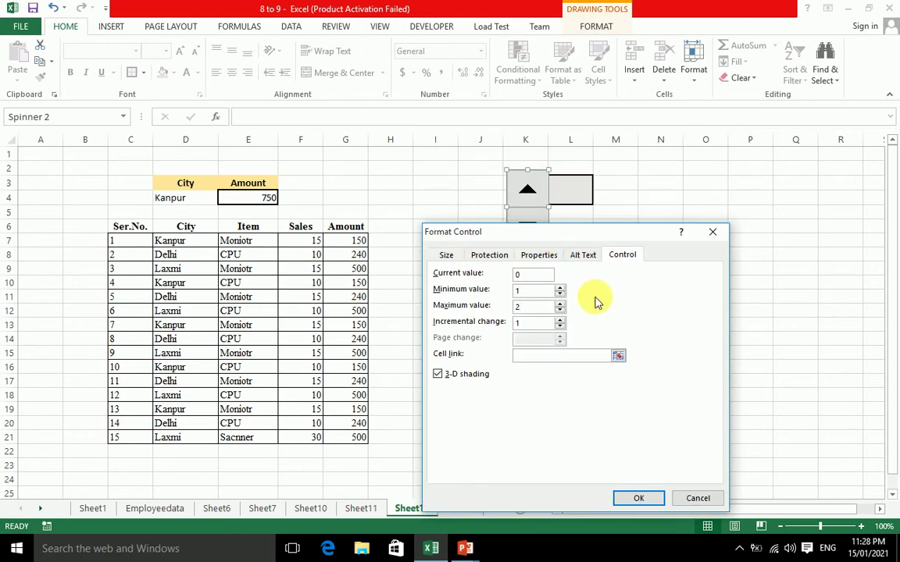
{"action": "left_click_drag", "start_coordinate": [556, 235], "coordinate": [598, 279]}
{"action": "left_click", "coordinate": [645, 384]}
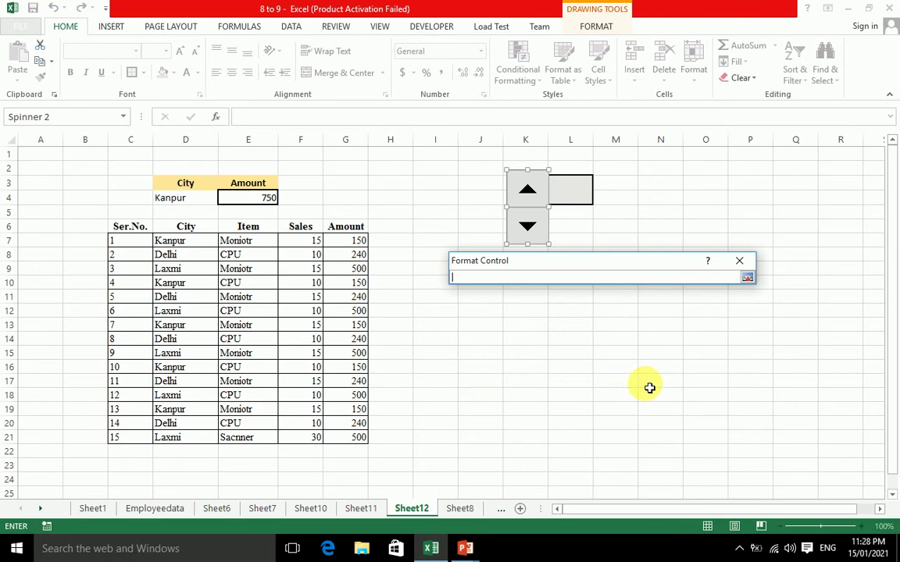
{"action": "left_click", "coordinate": [628, 191]}
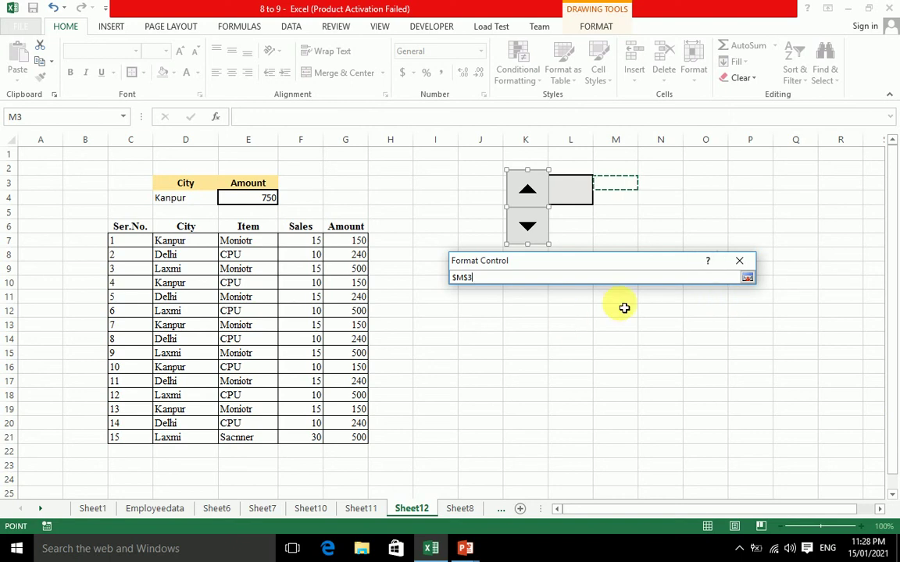
{"action": "left_click", "coordinate": [748, 277]}
{"action": "left_click", "coordinate": [668, 527]}
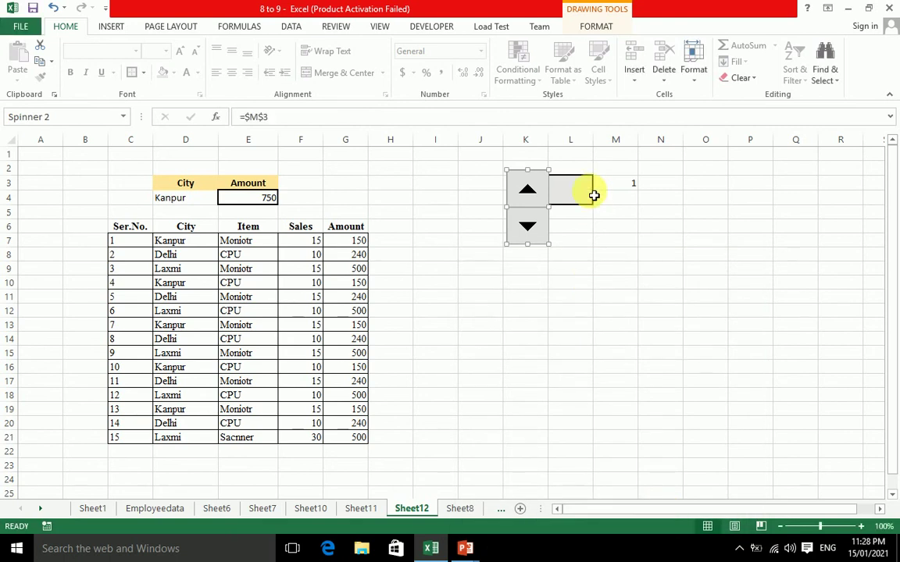
{"action": "left_click", "coordinate": [599, 239]}
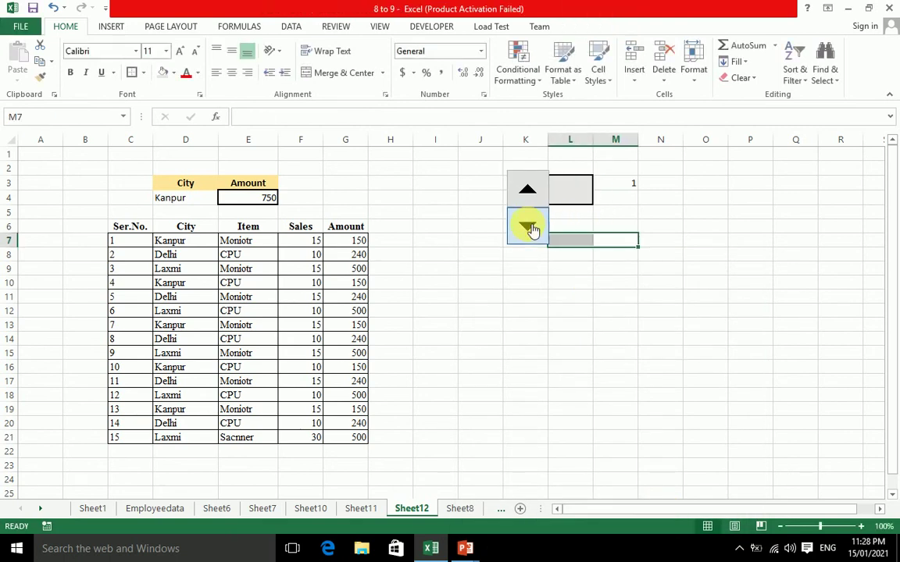
Test the spinner, stepping M3 between 1 and 2 and leaving it at 2
{"action": "left_click", "coordinate": [530, 187]}
{"action": "left_click", "coordinate": [527, 226]}
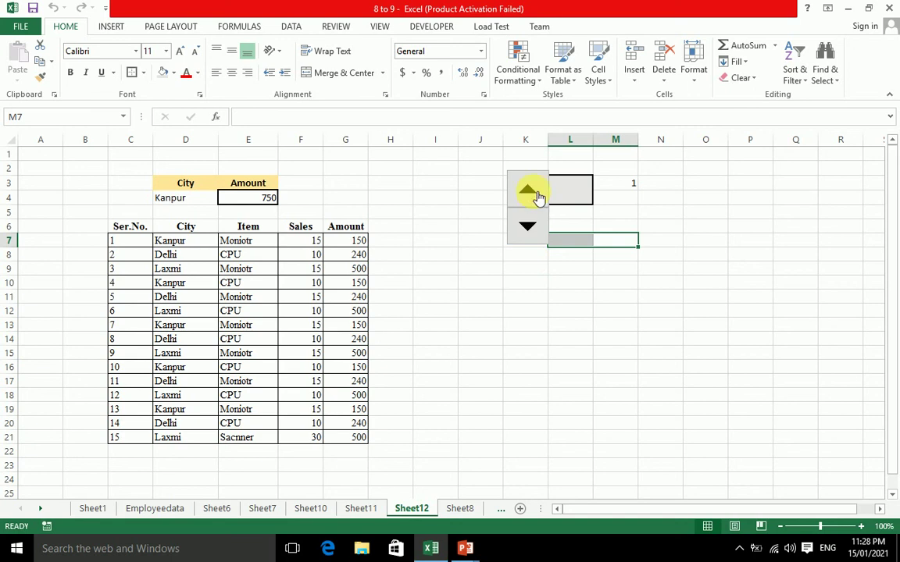
{"action": "left_click", "coordinate": [533, 189]}
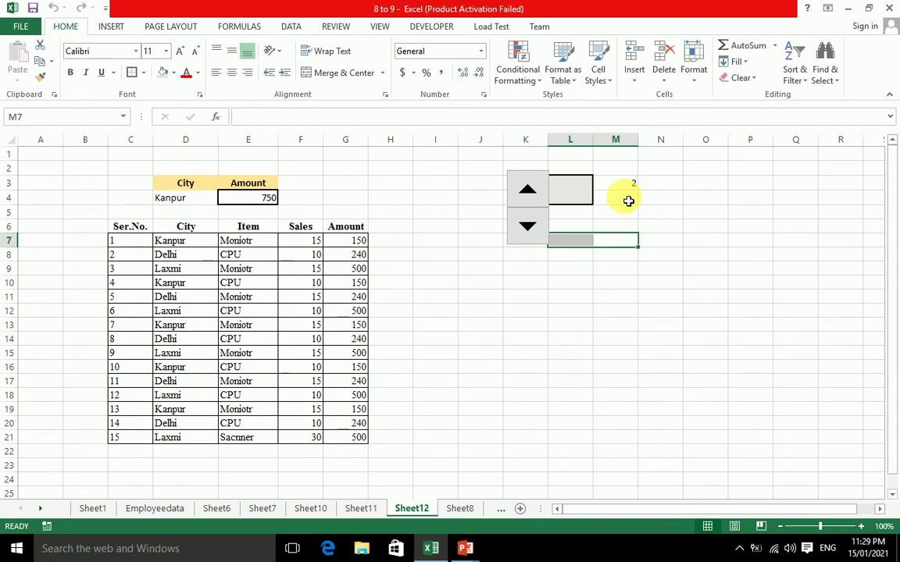
{"action": "left_click", "coordinate": [628, 200]}
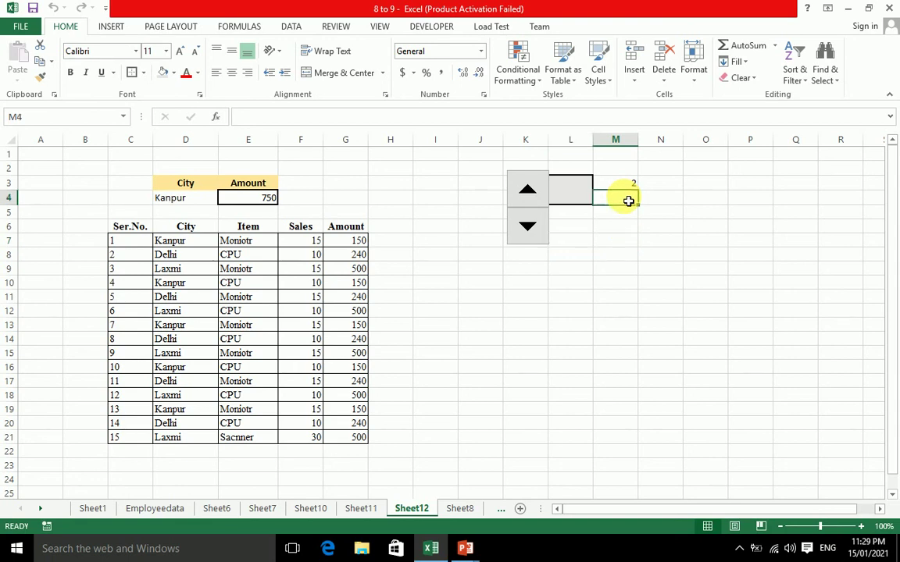
Enter =IF(M3=1,"ON","OFF") in cell M4
{"action": "type", "text": "="}
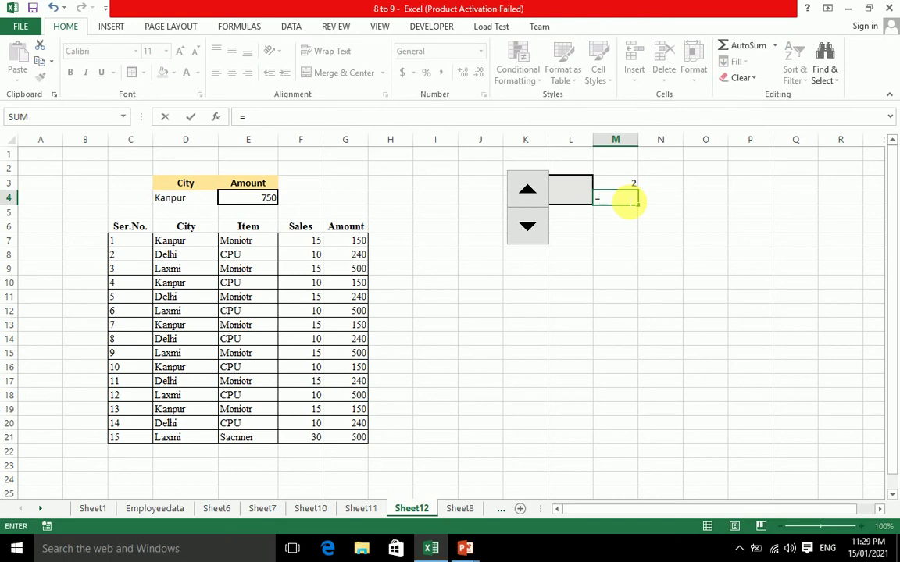
{"action": "type", "text": "i"}
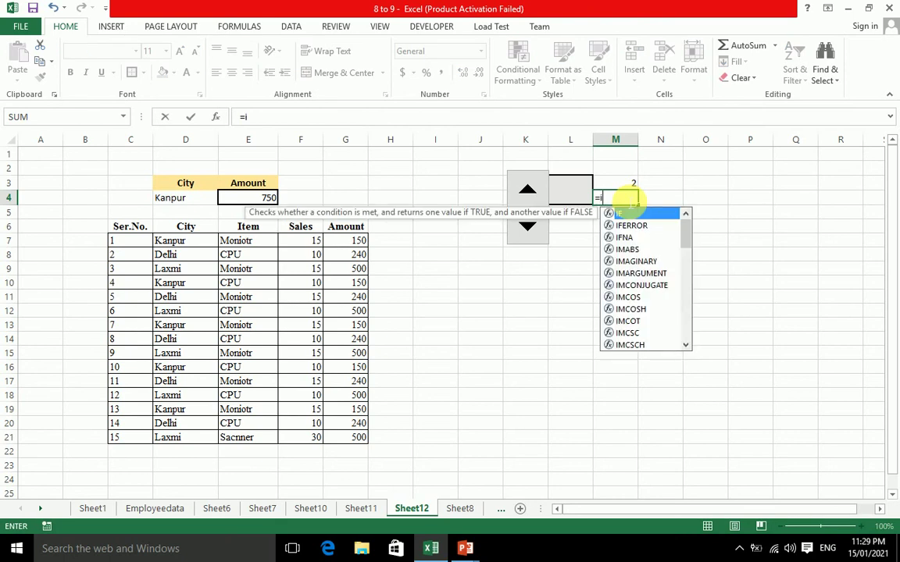
{"action": "type", "text": "f"}
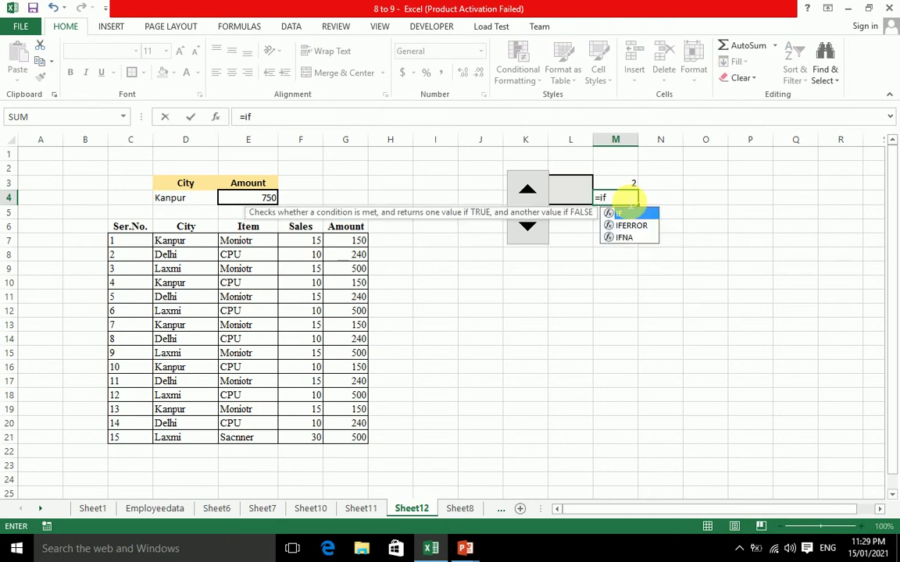
{"action": "type", "text": "("}
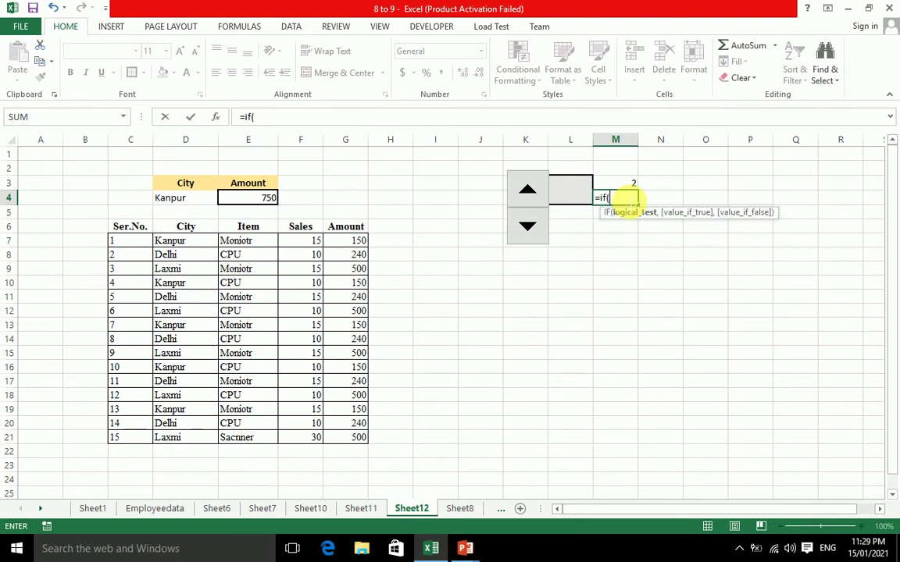
{"action": "left_click", "coordinate": [615, 187]}
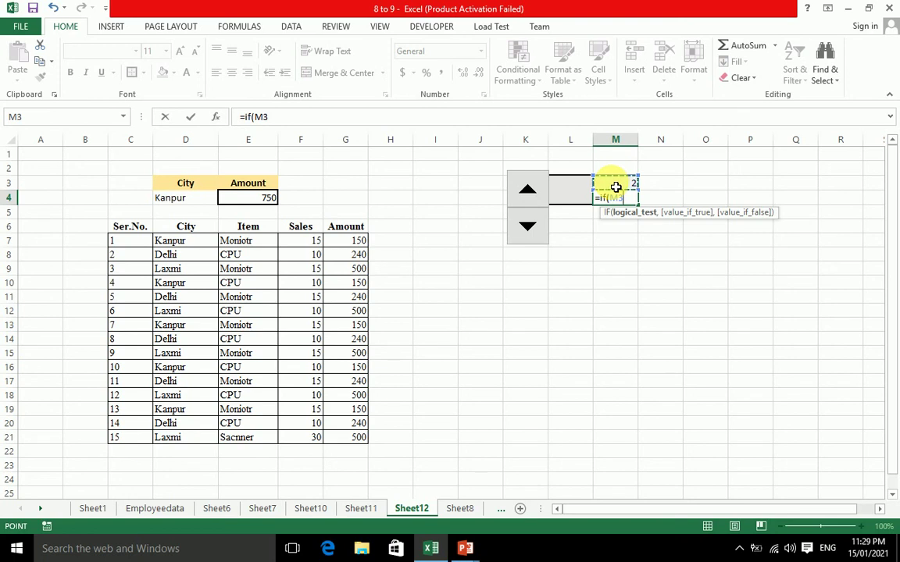
{"action": "type", "text": "="}
{"action": "type", "text": "1,\"ON\",\"OFF\")"}
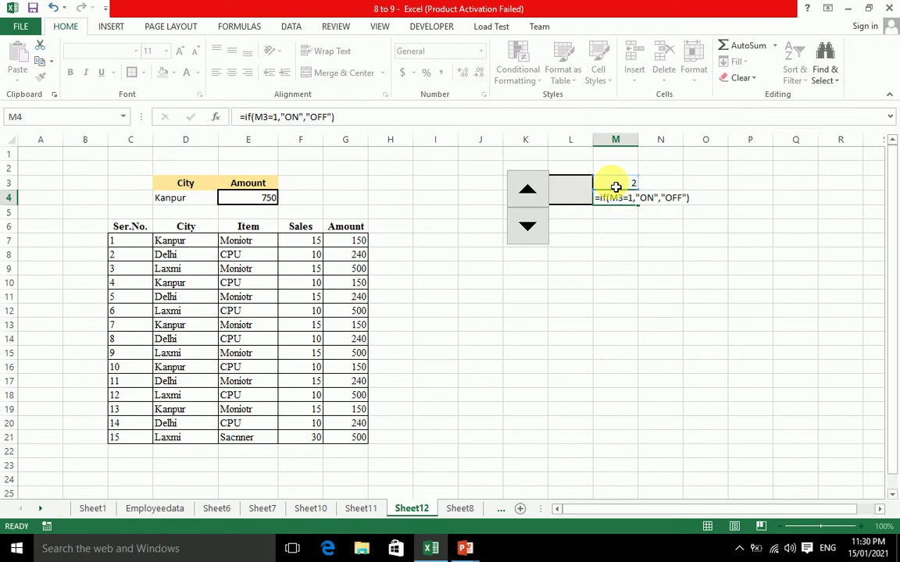
{"action": "key", "text": "Return"}
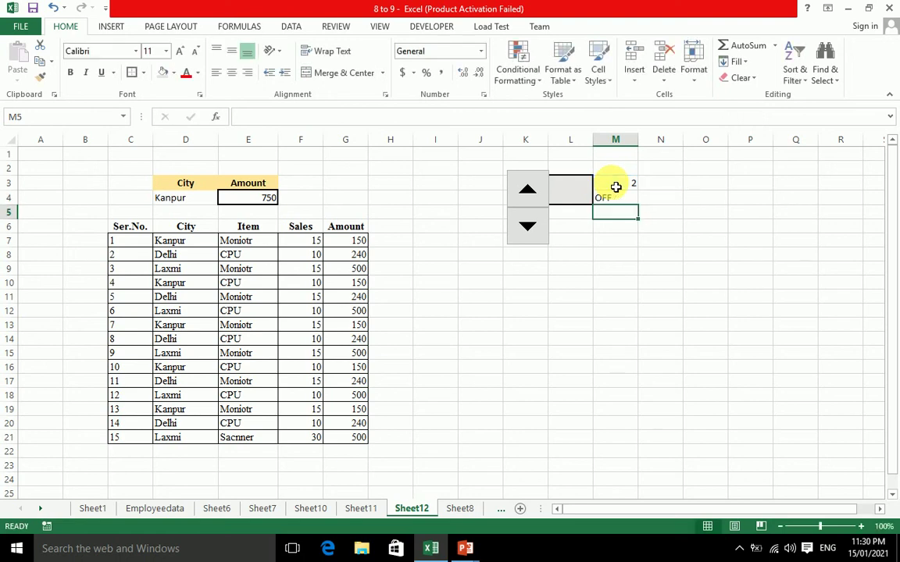
Toggle the spinner between 1 and 2 to test ON and OFF, leaving M3 at 2
{"action": "left_click", "coordinate": [524, 195]}
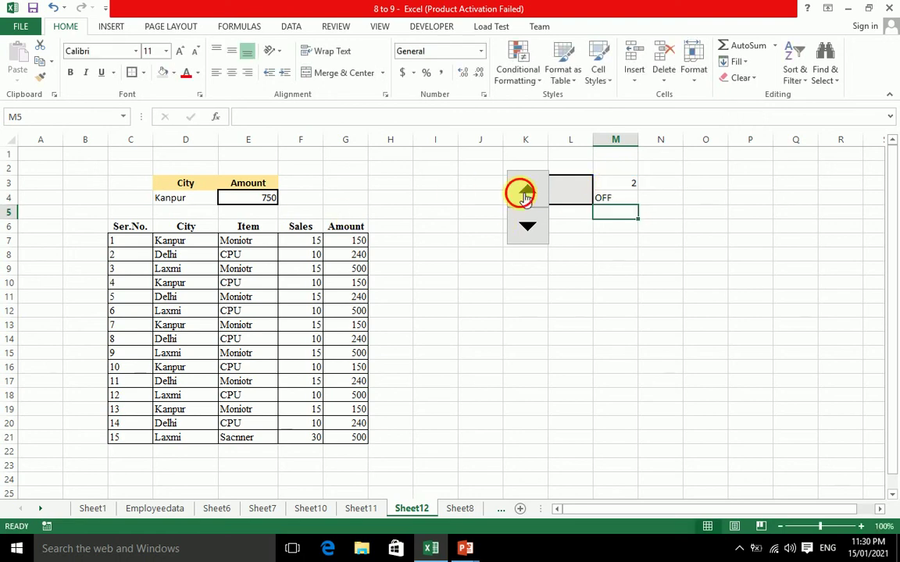
{"action": "left_click", "coordinate": [531, 231]}
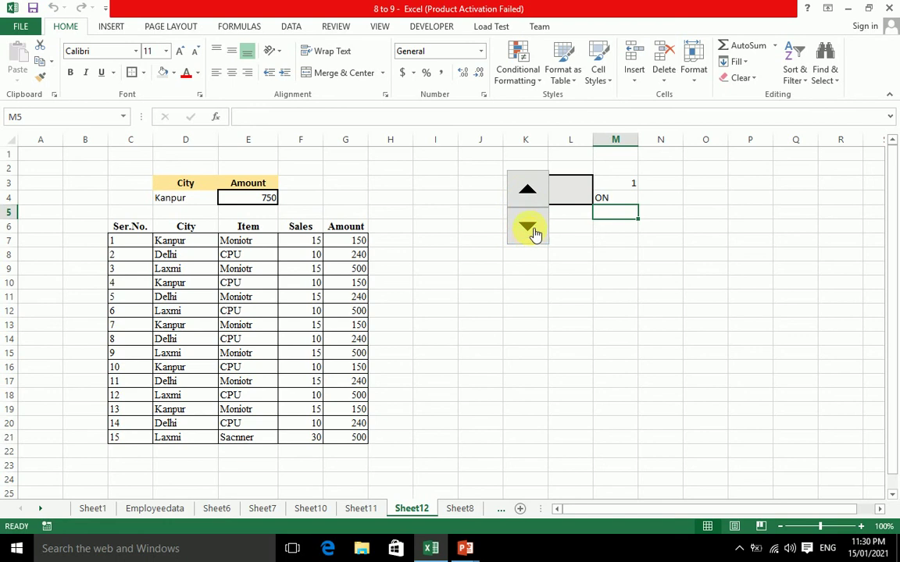
{"action": "left_click", "coordinate": [529, 193]}
{"action": "left_click", "coordinate": [539, 228]}
{"action": "left_click", "coordinate": [529, 193]}
{"action": "left_click", "coordinate": [535, 229]}
{"action": "left_click", "coordinate": [534, 201]}
{"action": "left_click", "coordinate": [584, 185]}
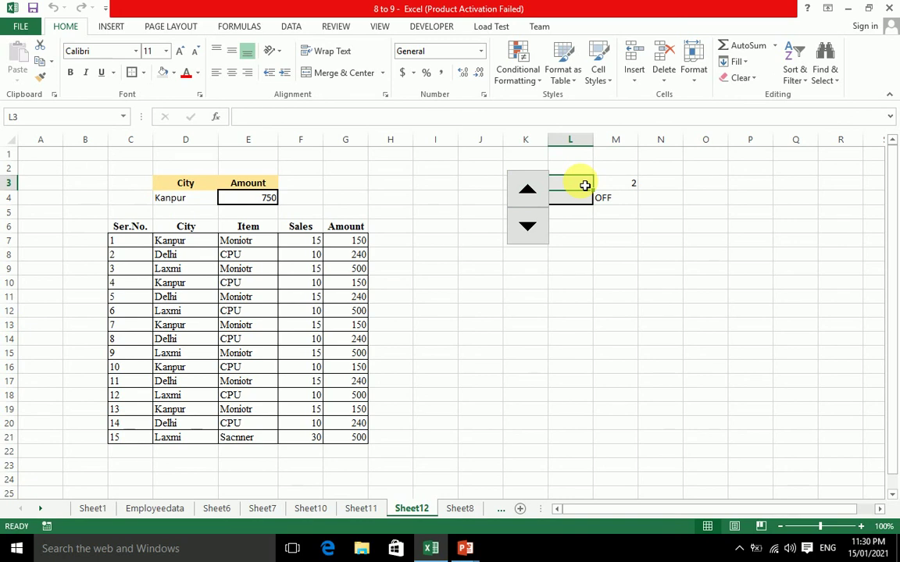
Enter =IF(M3=2,"OFF",) in L3 so it shows OFF while M3 is 2
{"action": "type", "text": "="}
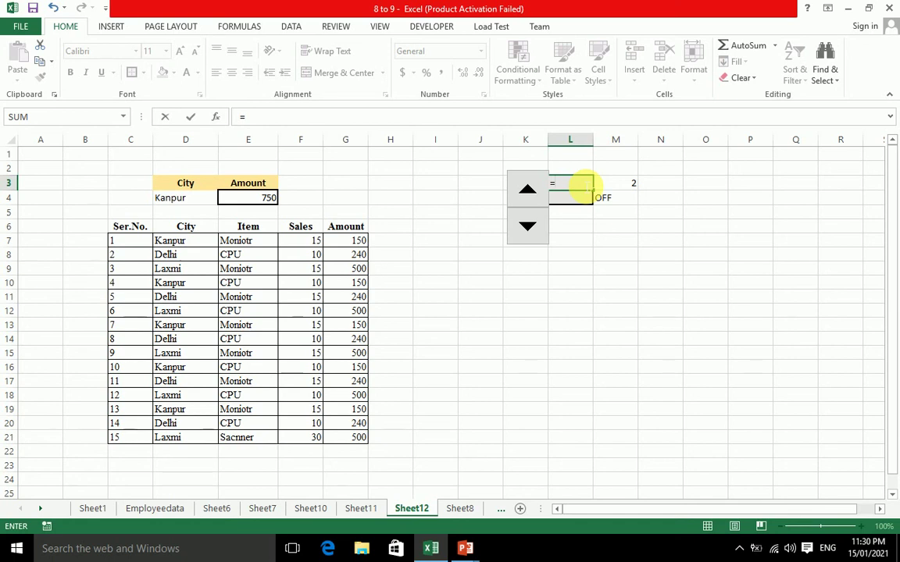
{"action": "type", "text": "if"}
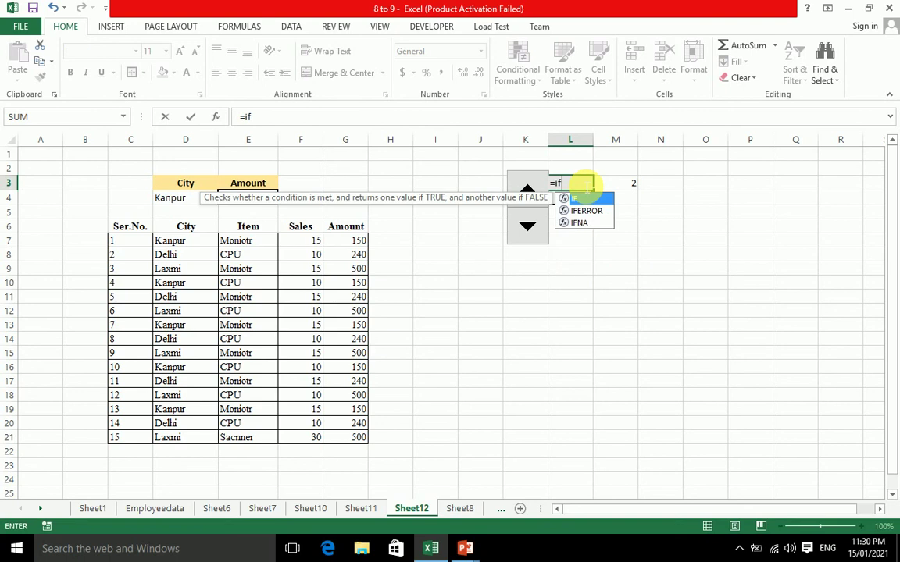
{"action": "type", "text": "("}
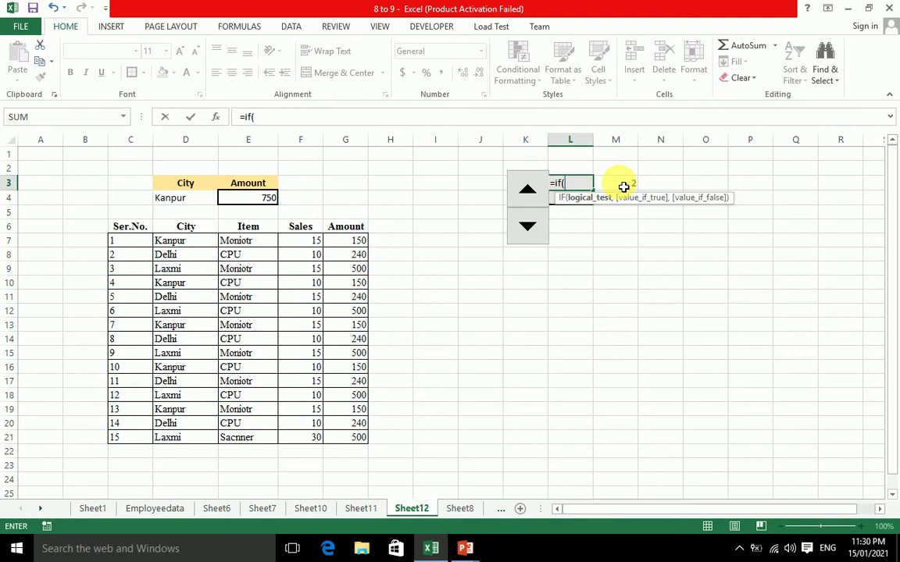
{"action": "left_click", "coordinate": [624, 187]}
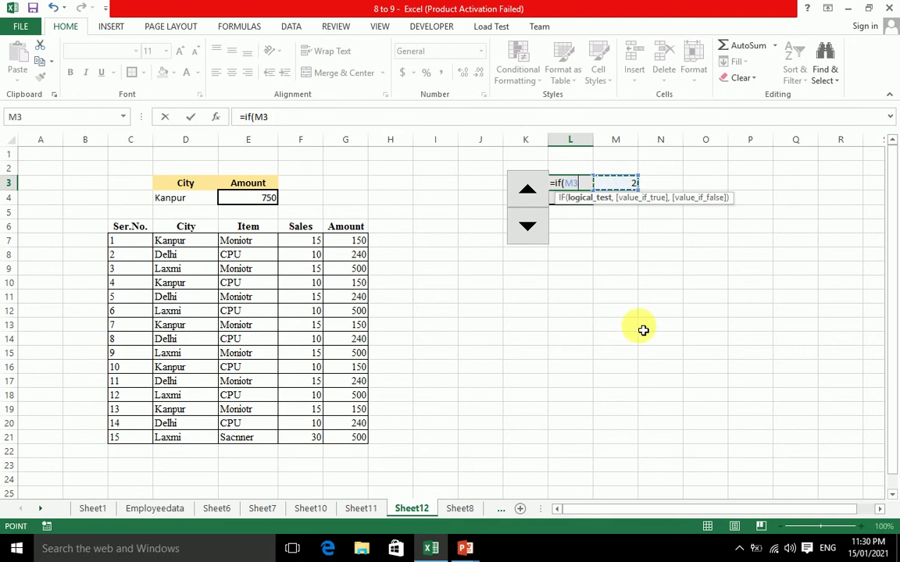
{"action": "type", "text": "=2"}
{"action": "type", "text": ","}
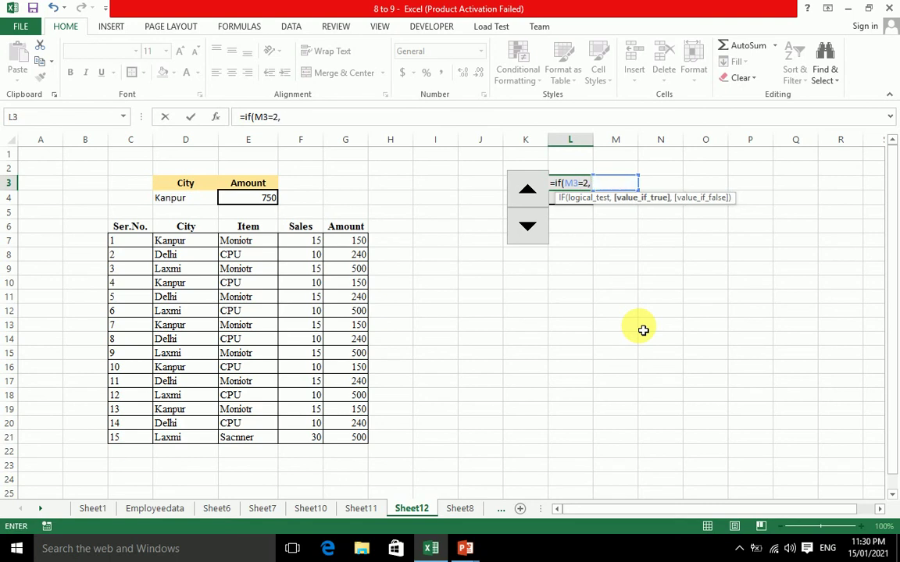
{"action": "type", "text": "\"OFF"}
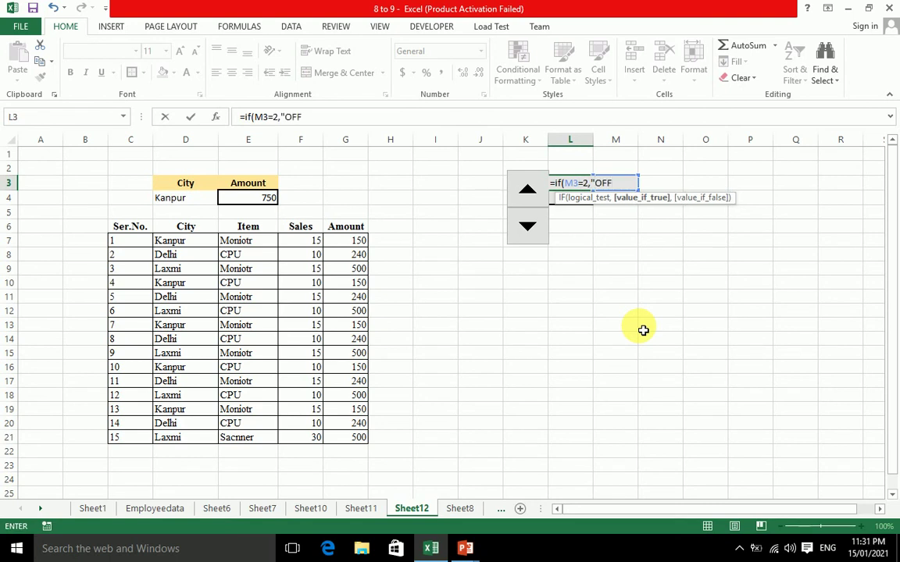
{"action": "type", "text": "\","}
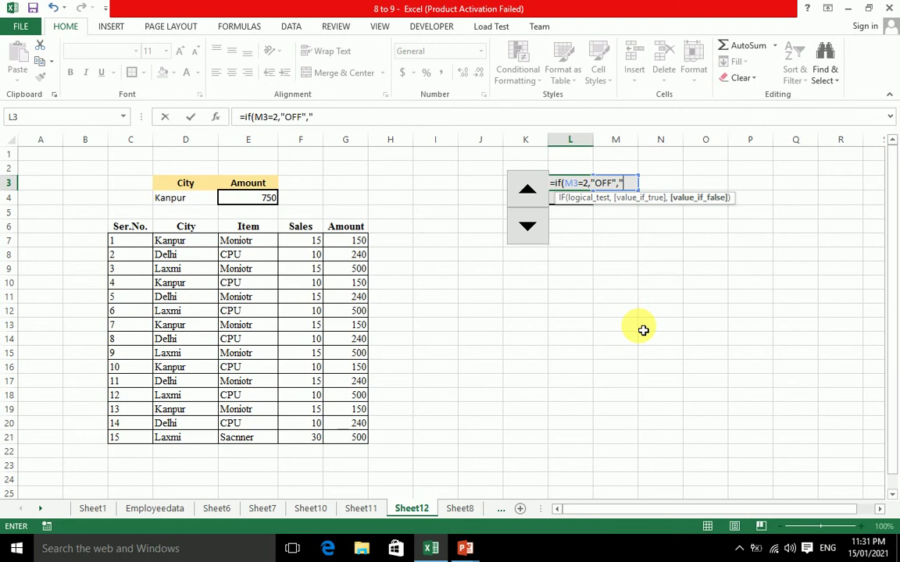
{"action": "key", "text": "Return"}
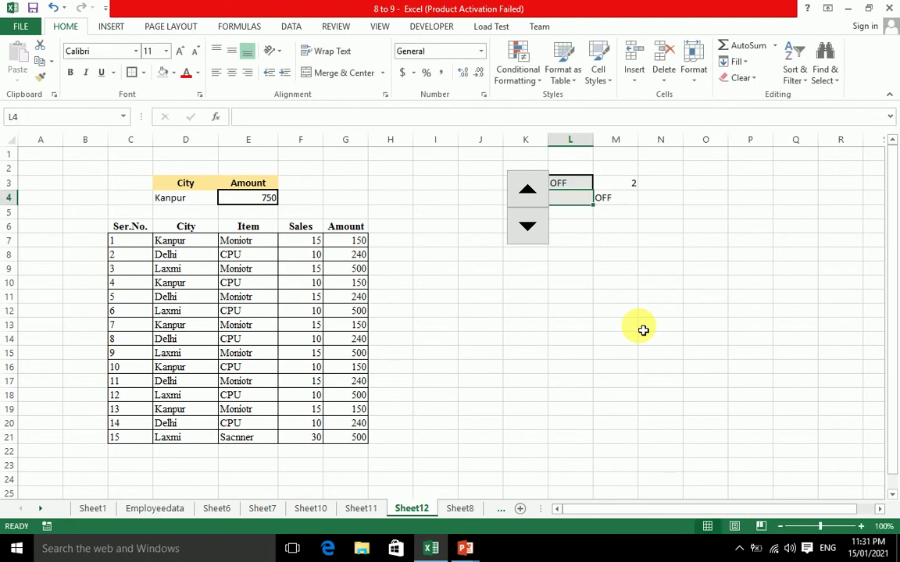
Enter =IF(M3=1,"ON","") in L4 and test it with the spinner
{"action": "type", "text": "=if("}
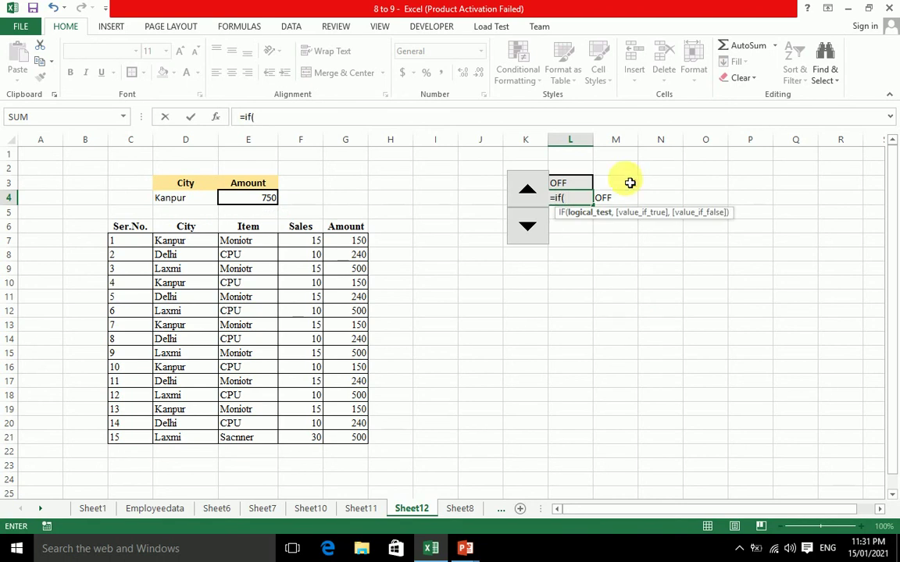
{"action": "left_click", "coordinate": [629, 184]}
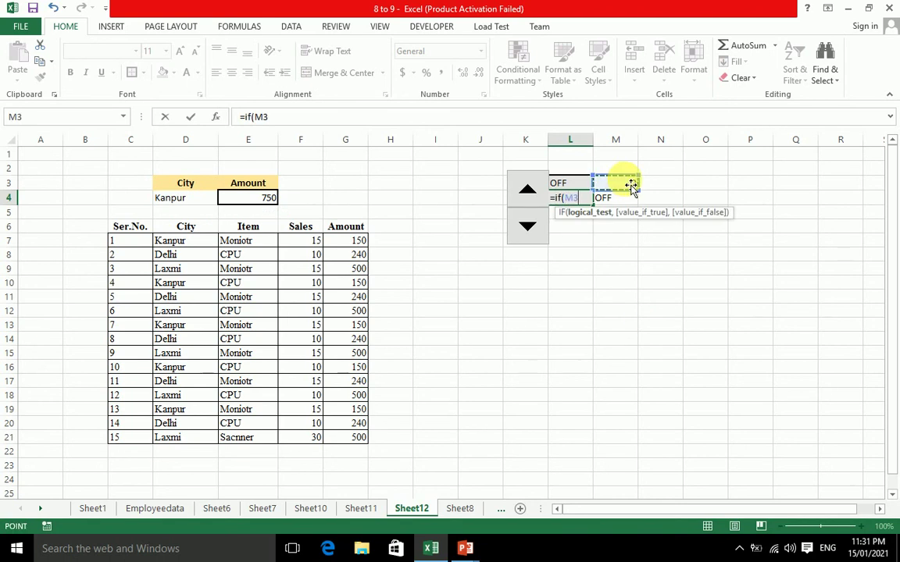
{"action": "type", "text": "=1,\"ON"}
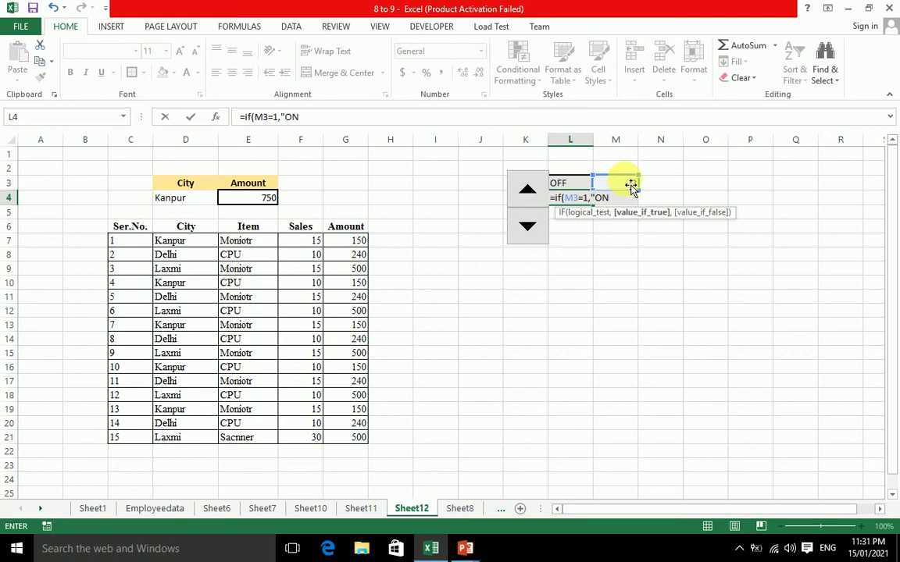
{"action": "type", "text": ","}
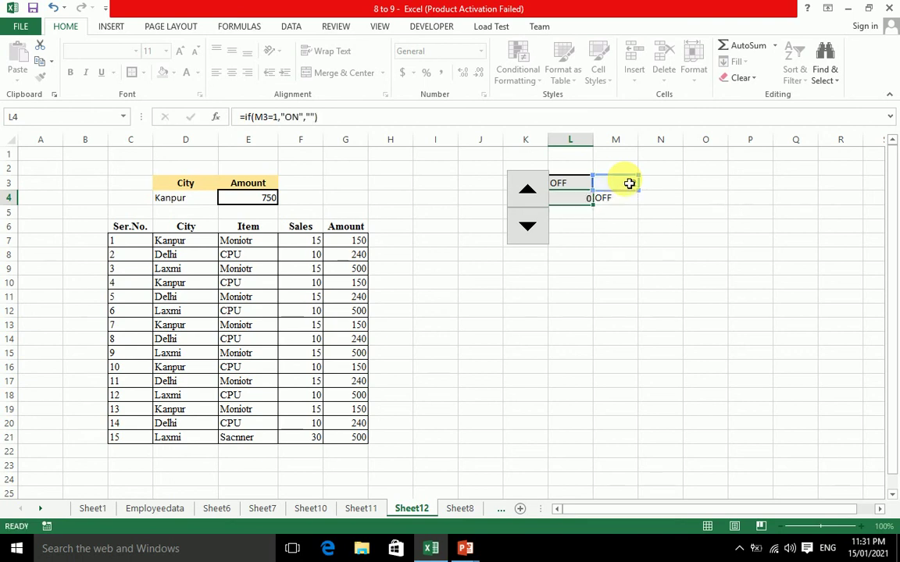
{"action": "key", "text": "Return"}
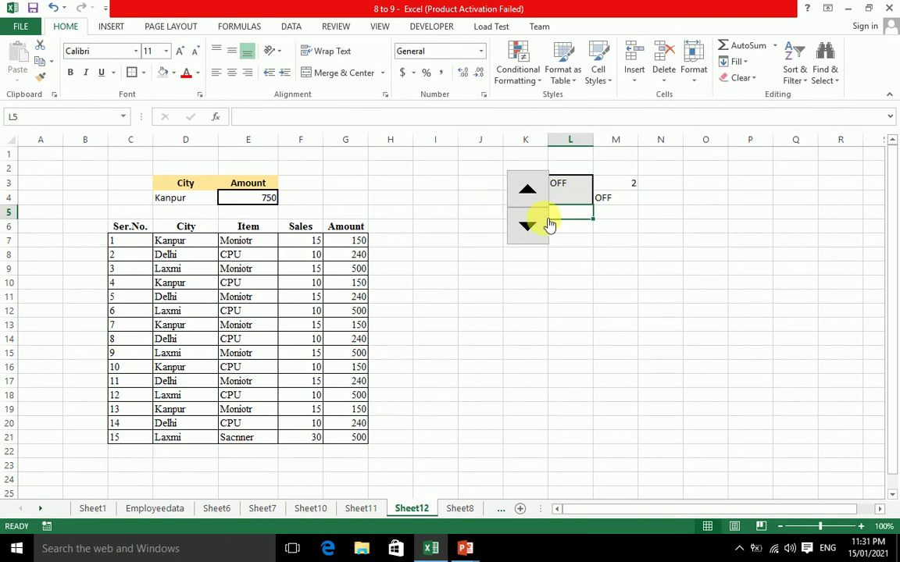
{"action": "left_click", "coordinate": [531, 227]}
{"action": "left_click", "coordinate": [531, 196]}
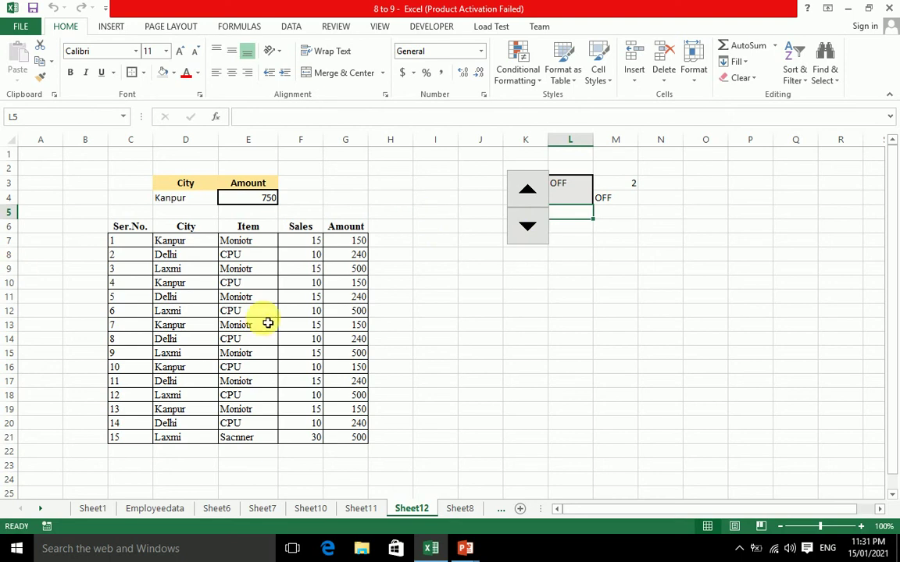
Make the ON cell L4 and the OFF cell L3 bold
{"action": "left_click", "coordinate": [576, 195]}
{"action": "key", "text": "ctrl+b"}
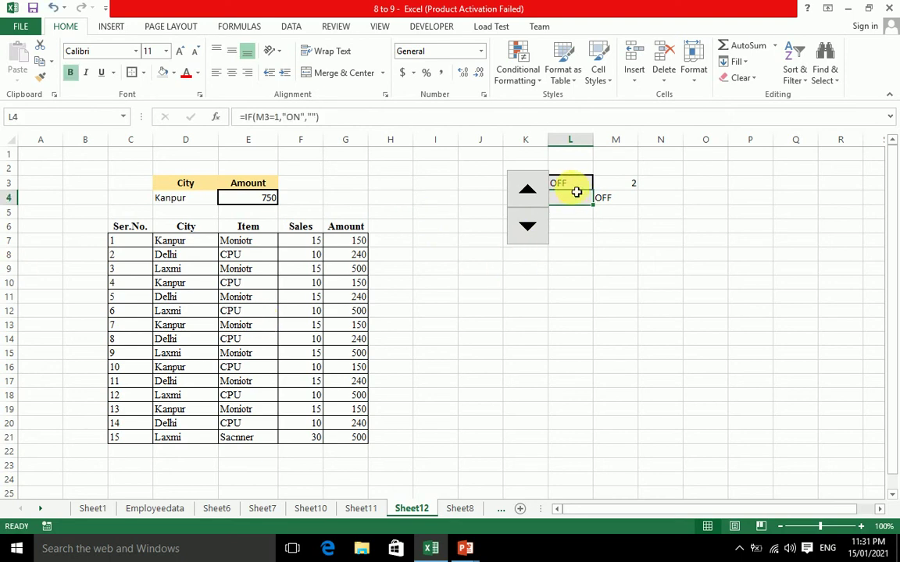
{"action": "left_click", "coordinate": [582, 188]}
{"action": "key", "text": "ctrl+b"}
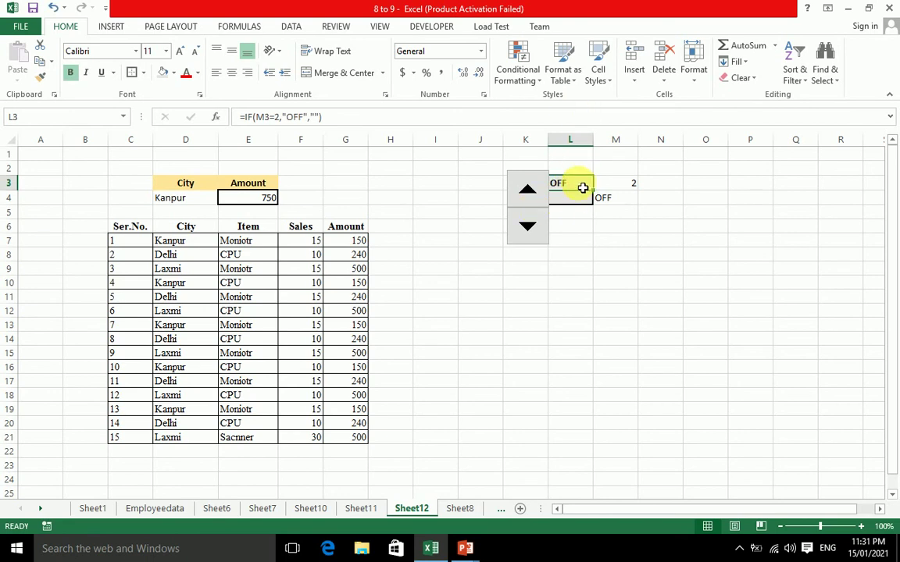
{"action": "left_click", "coordinate": [537, 83]}
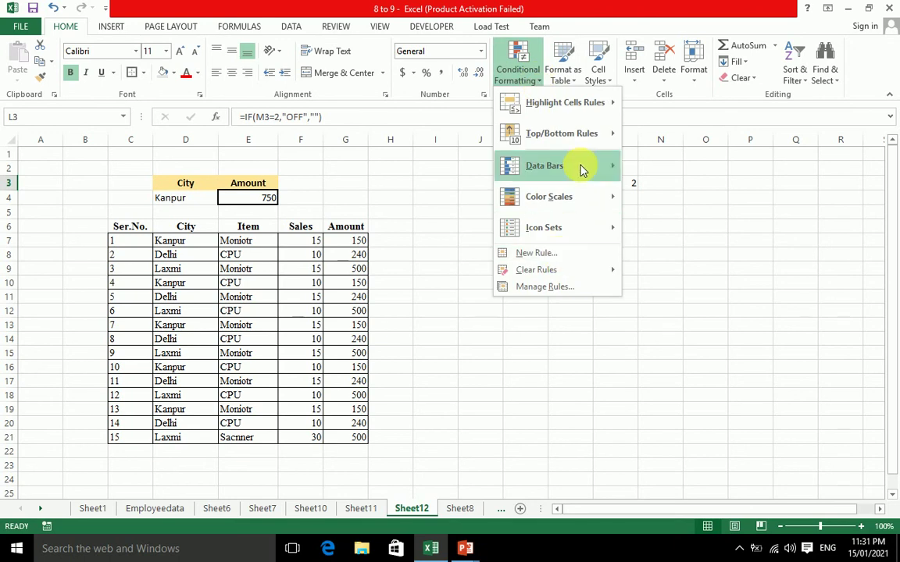
Start a Text that Contains rule on L3 matching OFF with a custom format
{"action": "mouse_move", "coordinate": [564, 102]}
{"action": "left_click", "coordinate": [693, 228]}
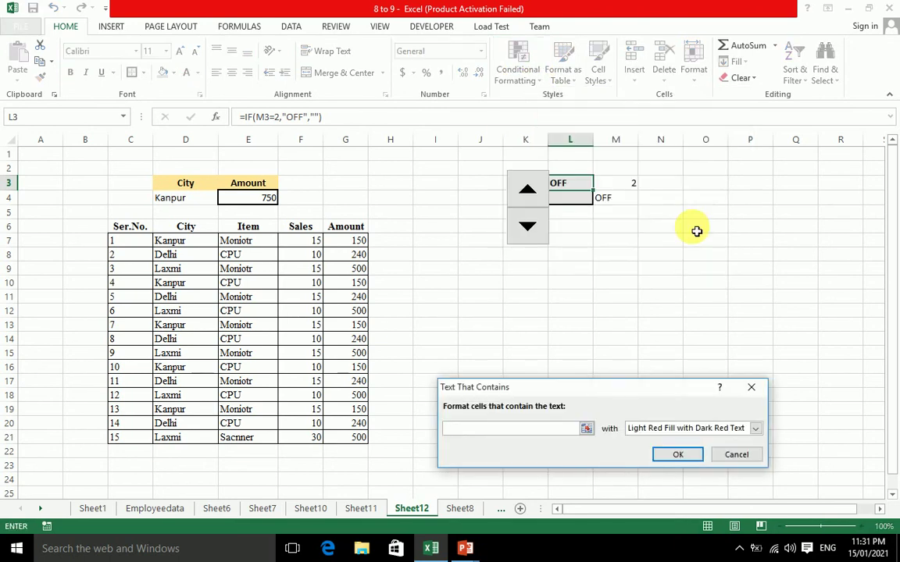
{"action": "type", "text": "OFF"}
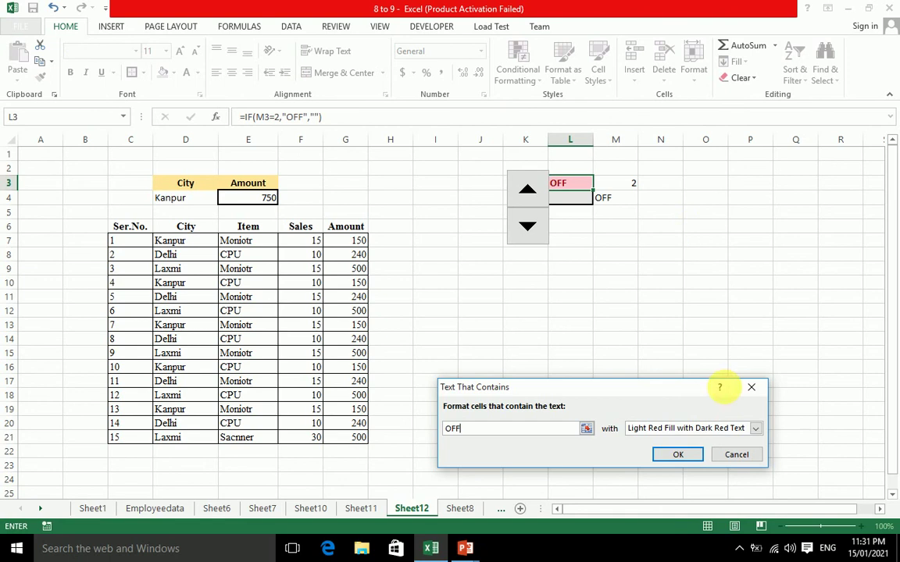
{"action": "mouse_move", "coordinate": [669, 381]}
{"action": "left_mouse_down"}
{"action": "mouse_move", "coordinate": [463, 102]}
{"action": "mouse_move", "coordinate": [424, 89]}
{"action": "left_mouse_up"}
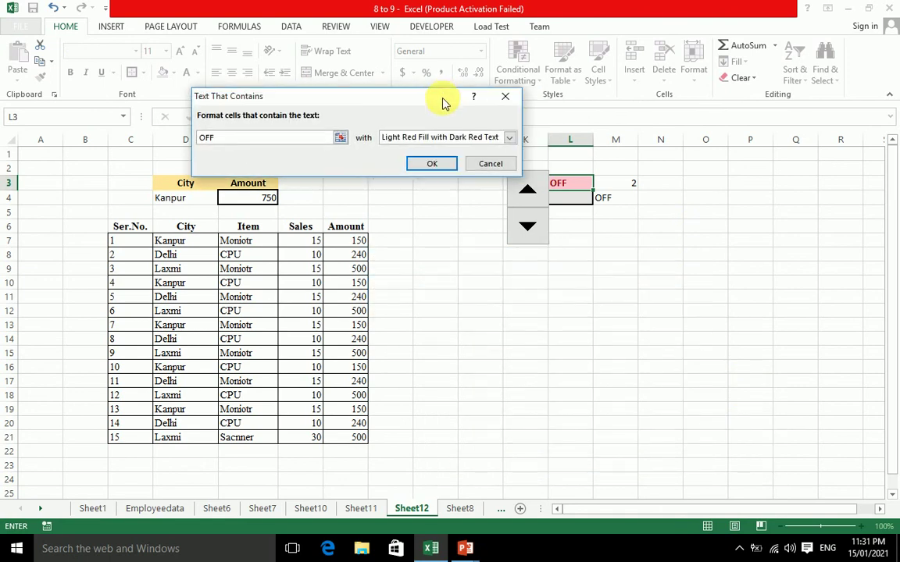
{"action": "left_click", "coordinate": [509, 137]}
{"action": "left_click", "coordinate": [457, 204]}
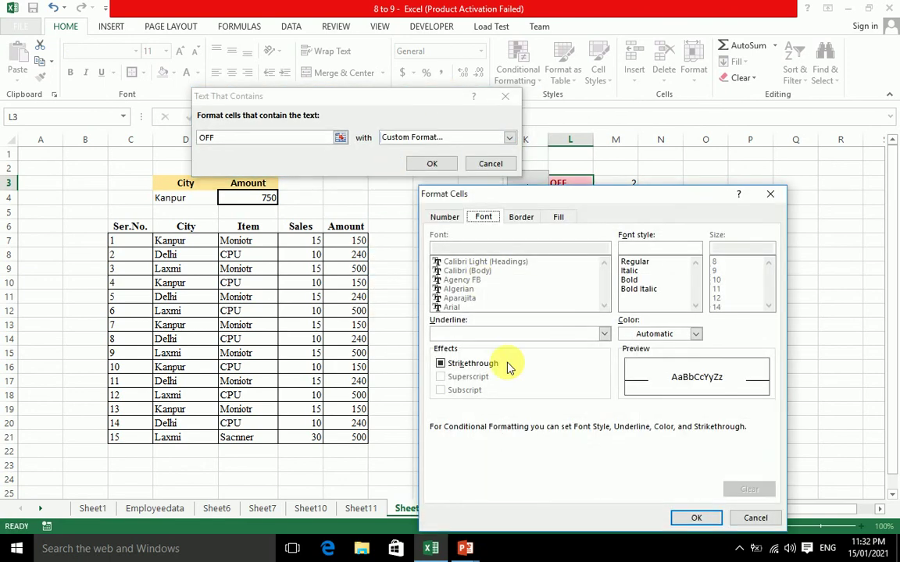
Format OFF matches with bold dark blue text on a dark red fill and apply the rule
{"action": "left_click", "coordinate": [630, 279]}
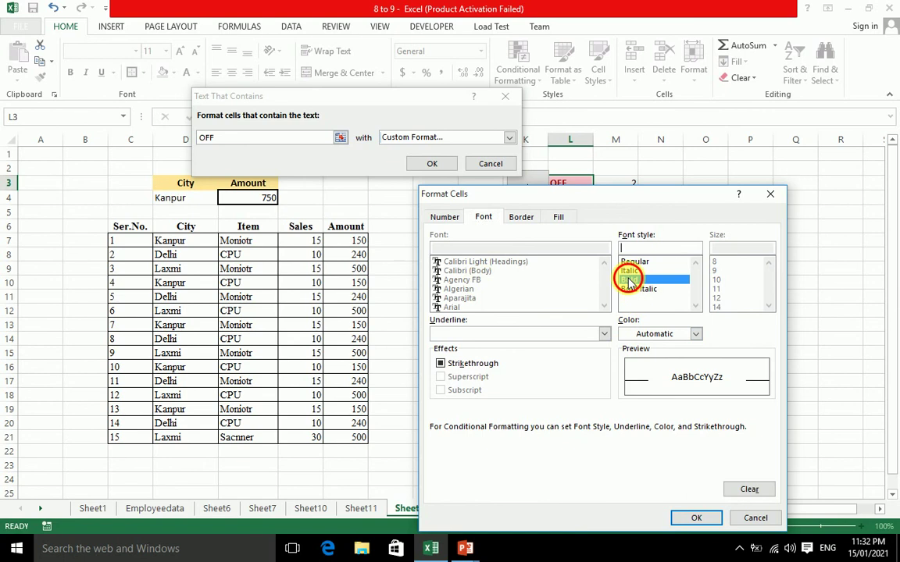
{"action": "left_click", "coordinate": [695, 335]}
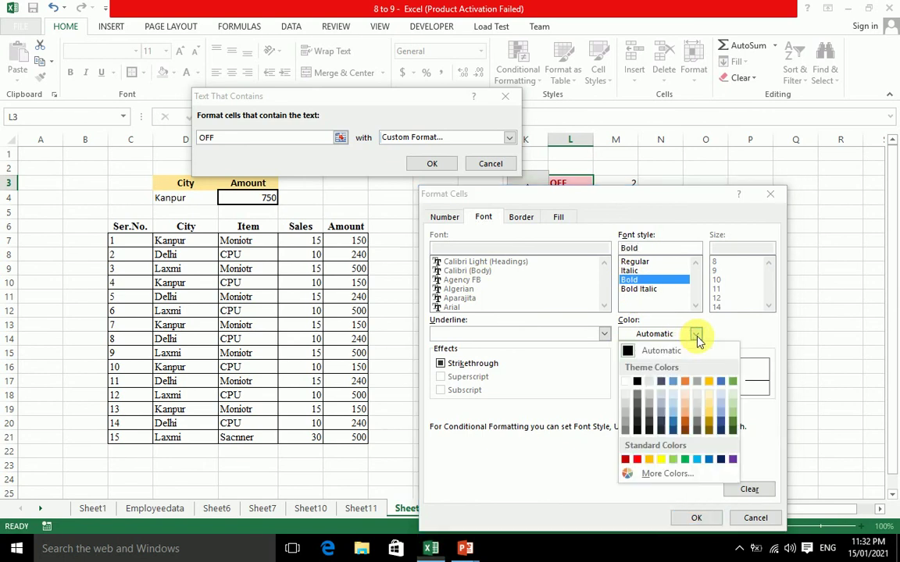
{"action": "left_click", "coordinate": [721, 461]}
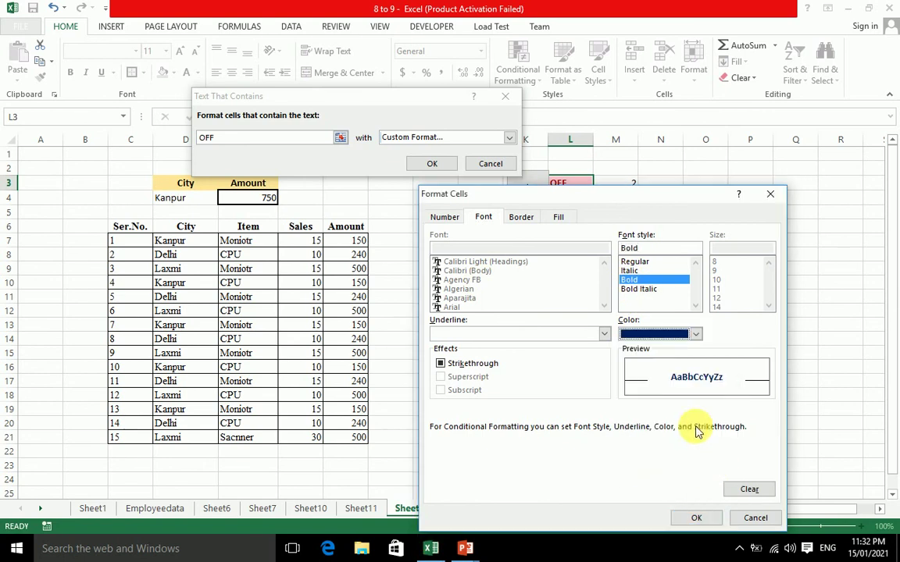
{"action": "left_click", "coordinate": [559, 221]}
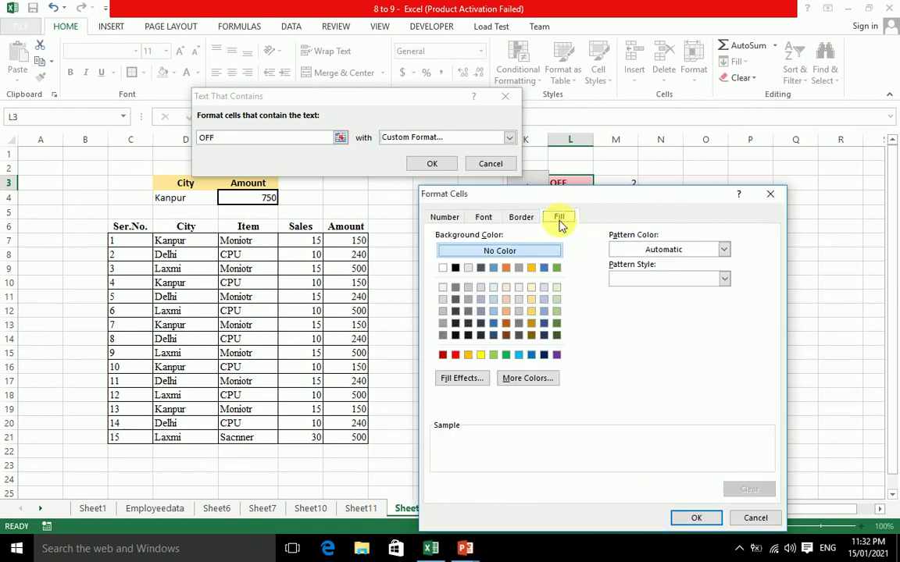
{"action": "left_click", "coordinate": [443, 355]}
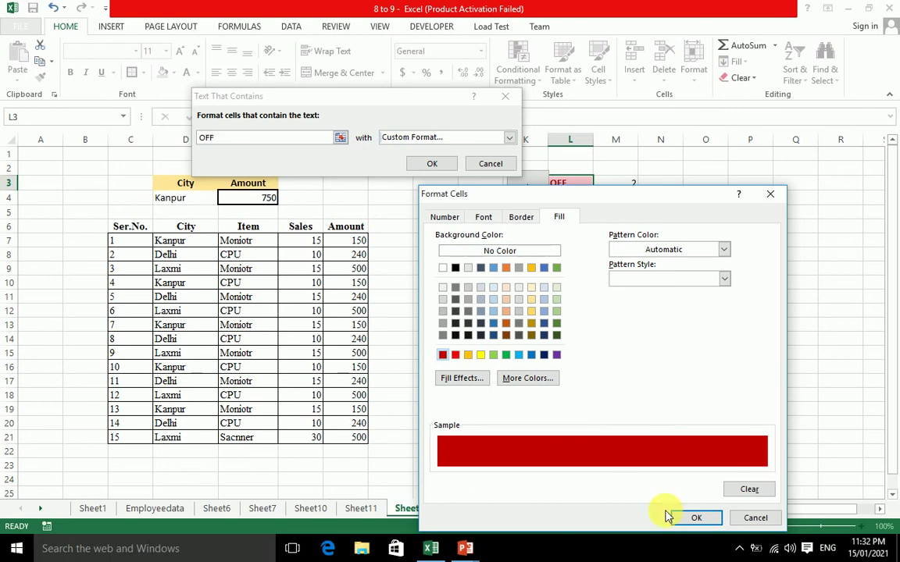
{"action": "left_click", "coordinate": [691, 519]}
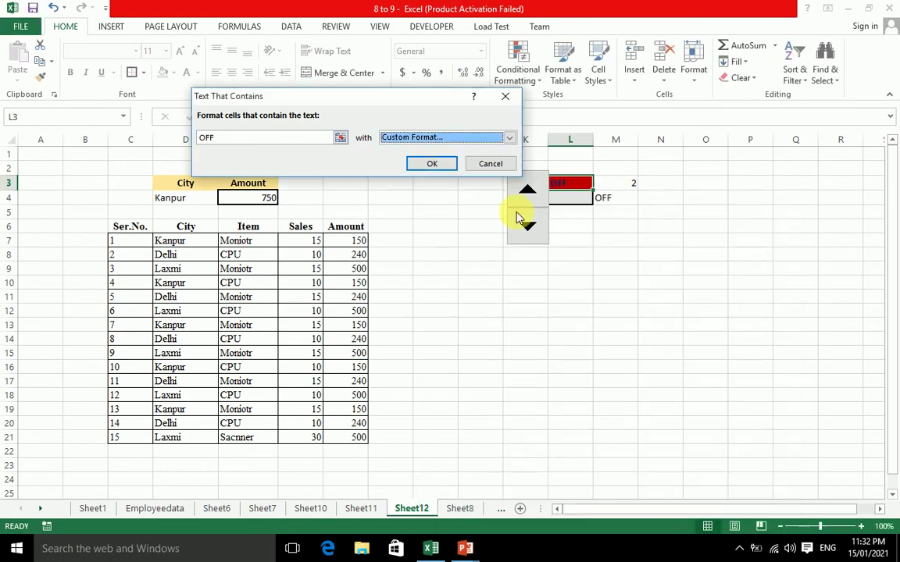
{"action": "left_click", "coordinate": [437, 164]}
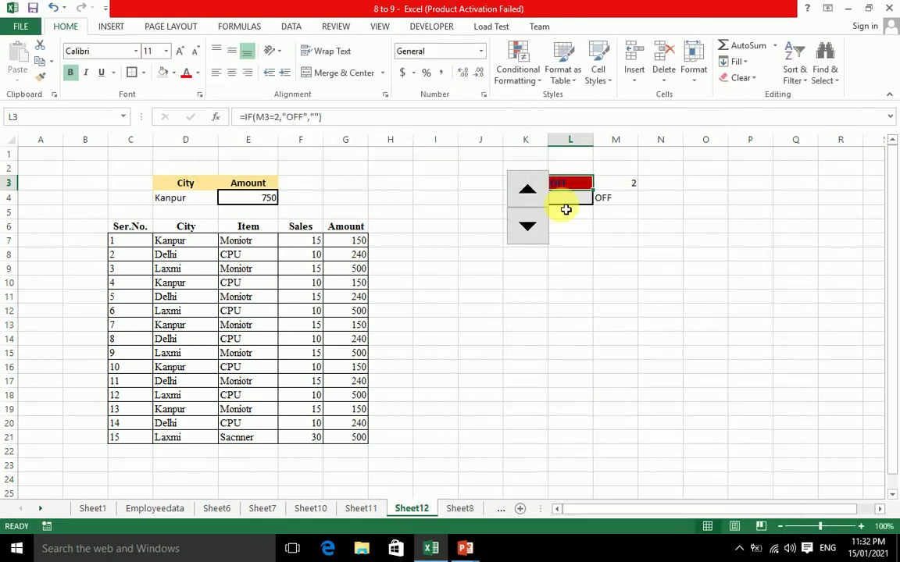
{"action": "left_click", "coordinate": [567, 205]}
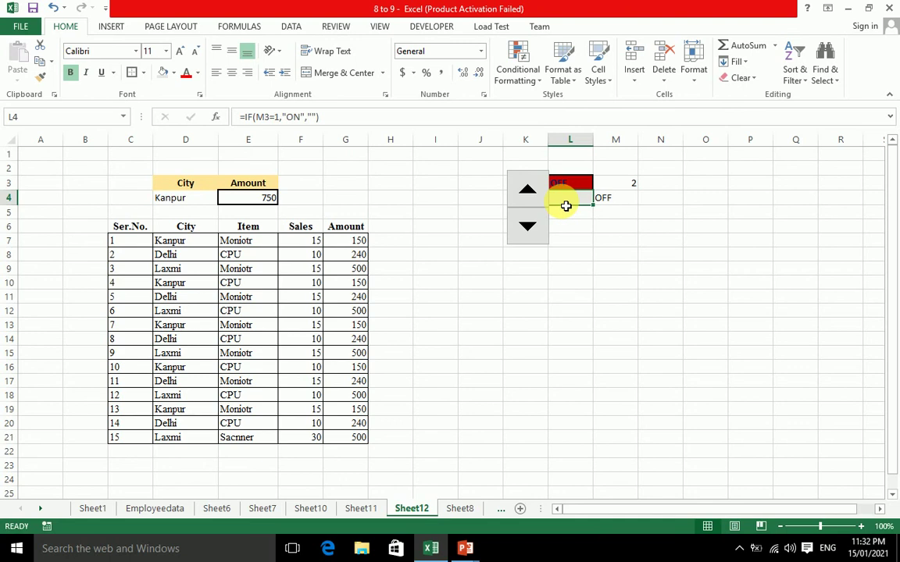
Start a Text that Contains rule on L4 matching ON with a custom format
{"action": "left_click", "coordinate": [539, 87]}
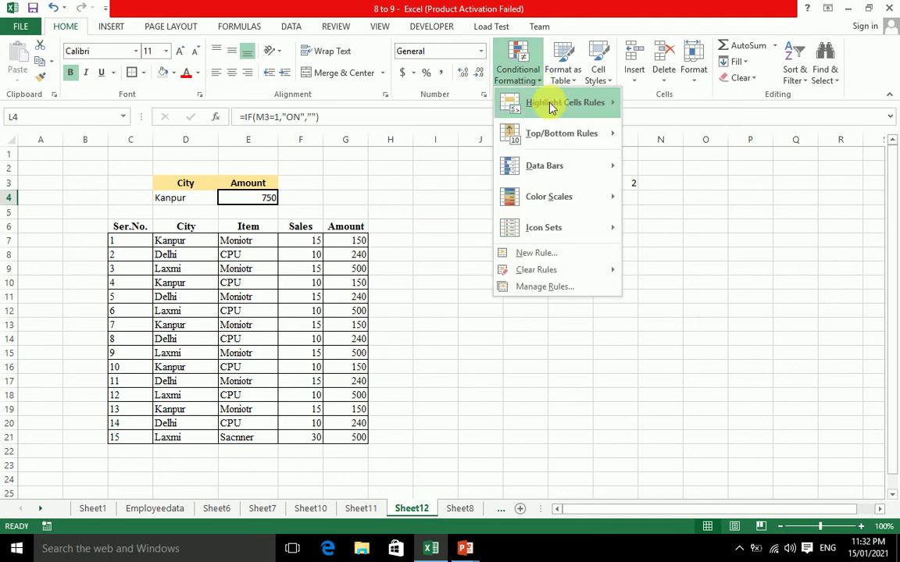
{"action": "mouse_move", "coordinate": [564, 102]}
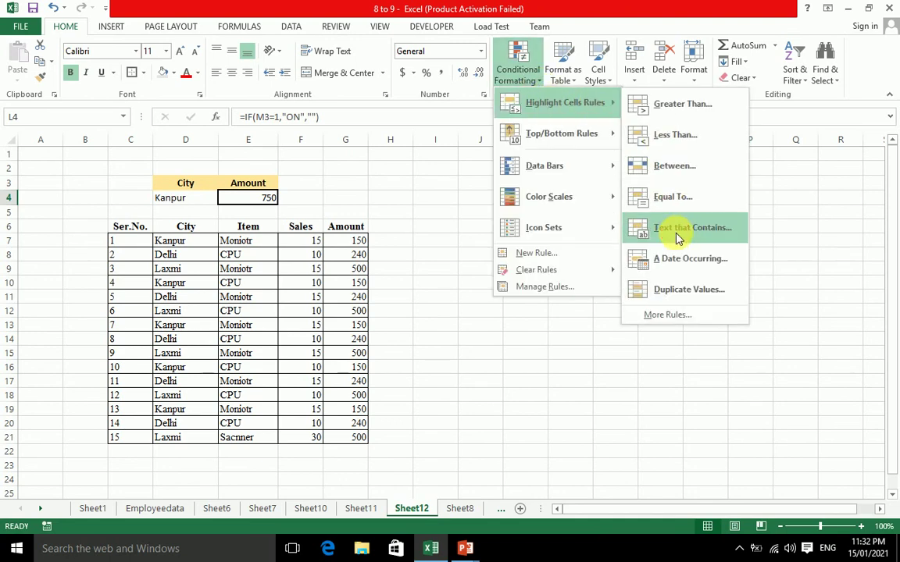
{"action": "left_click", "coordinate": [686, 227]}
{"action": "type", "text": "ON"}
{"action": "left_click", "coordinate": [509, 138]}
{"action": "left_click", "coordinate": [474, 206]}
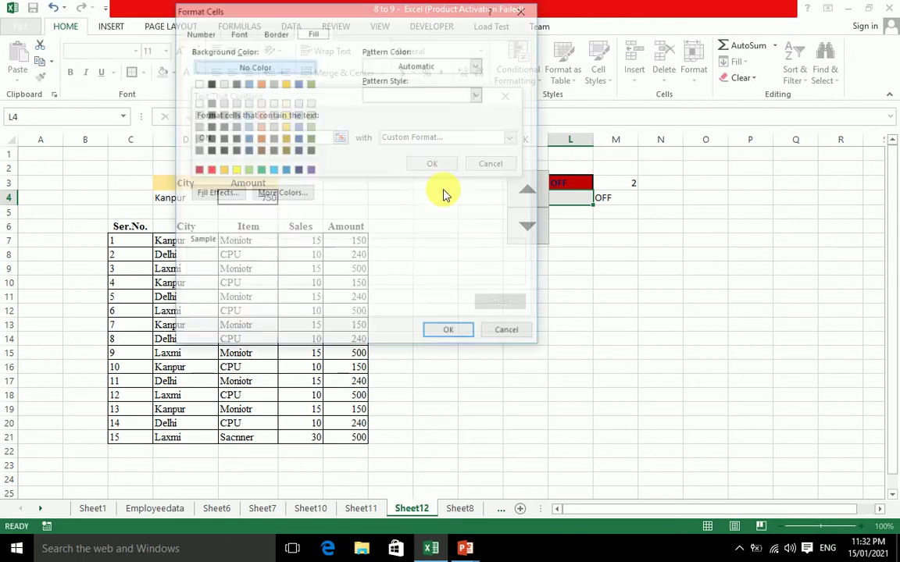
Format ON matches with bold red text on a yellow fill and apply the rule
{"action": "left_click", "coordinate": [235, 33]}
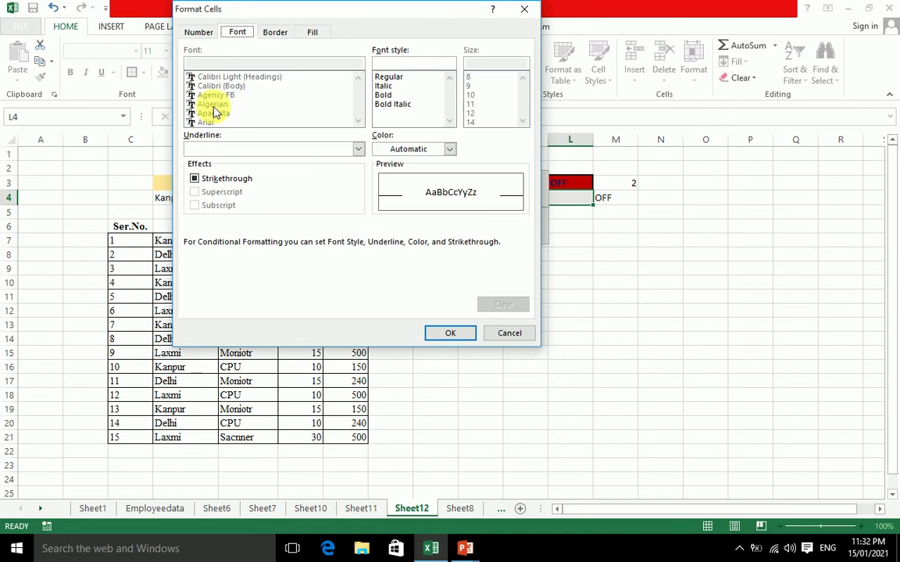
{"action": "left_click", "coordinate": [383, 95]}
{"action": "left_click", "coordinate": [449, 150]}
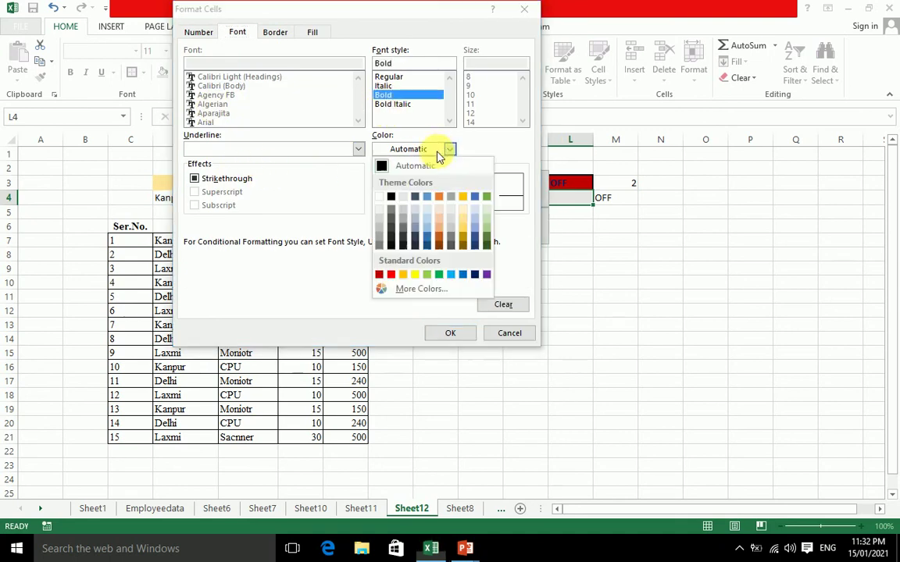
{"action": "left_click", "coordinate": [471, 274]}
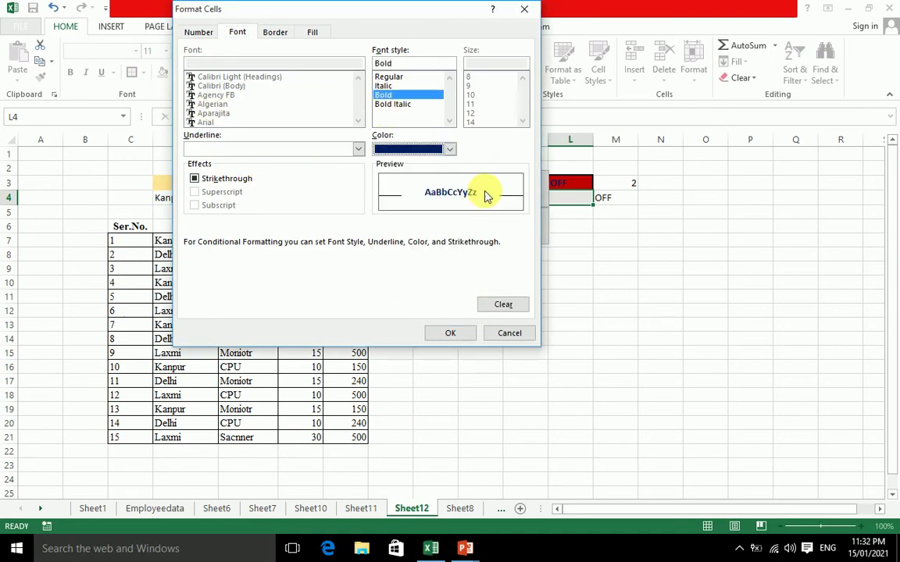
{"action": "left_click", "coordinate": [450, 149]}
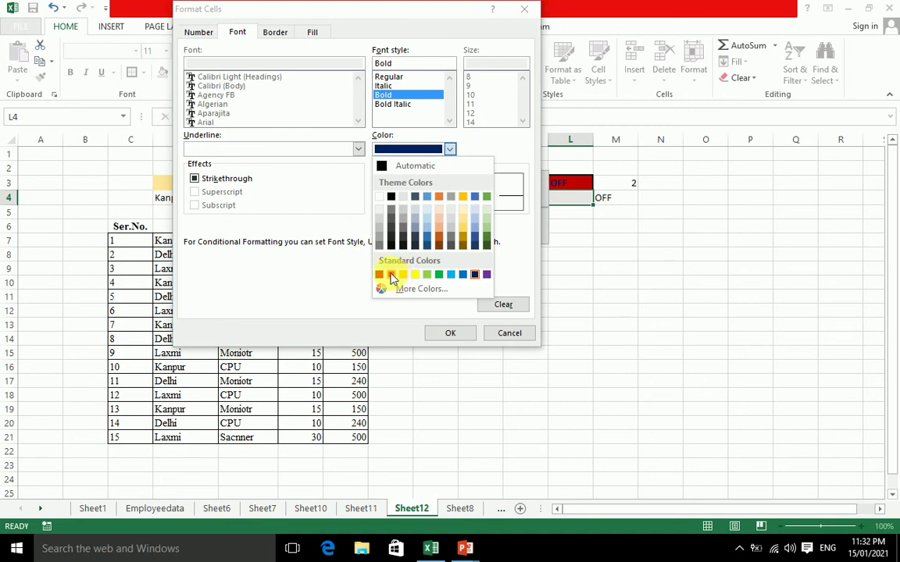
{"action": "left_click", "coordinate": [391, 274]}
{"action": "left_click", "coordinate": [320, 33]}
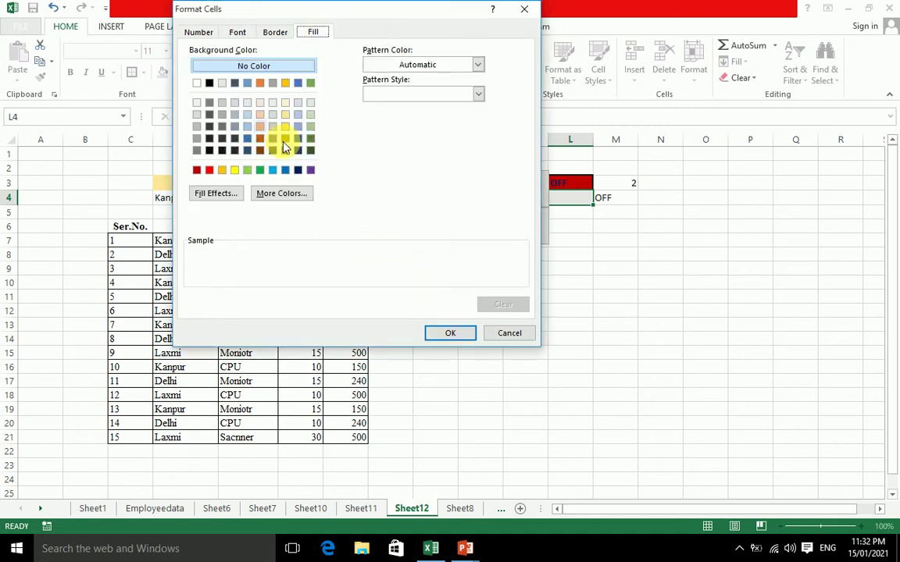
{"action": "left_click", "coordinate": [234, 171]}
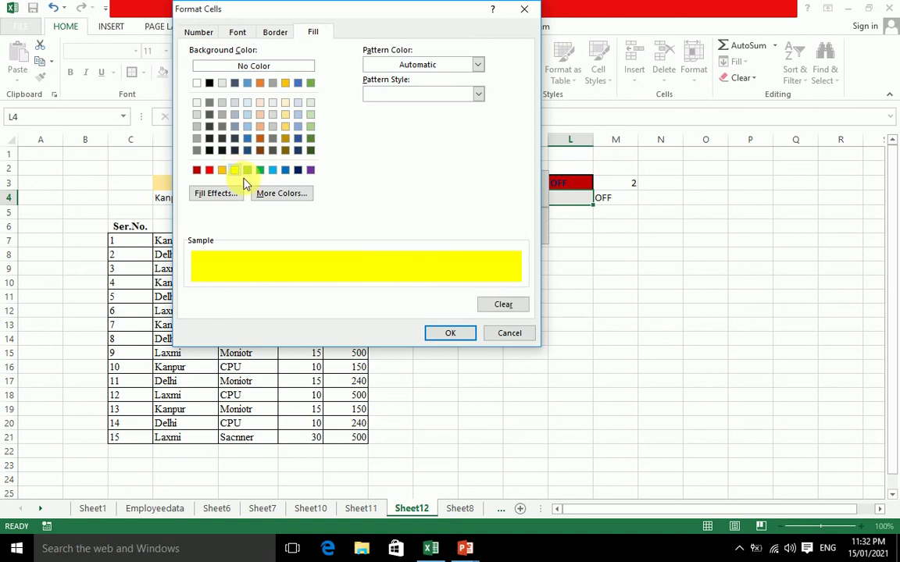
{"action": "left_click", "coordinate": [447, 332]}
{"action": "left_click", "coordinate": [428, 164]}
{"action": "left_click", "coordinate": [468, 273]}
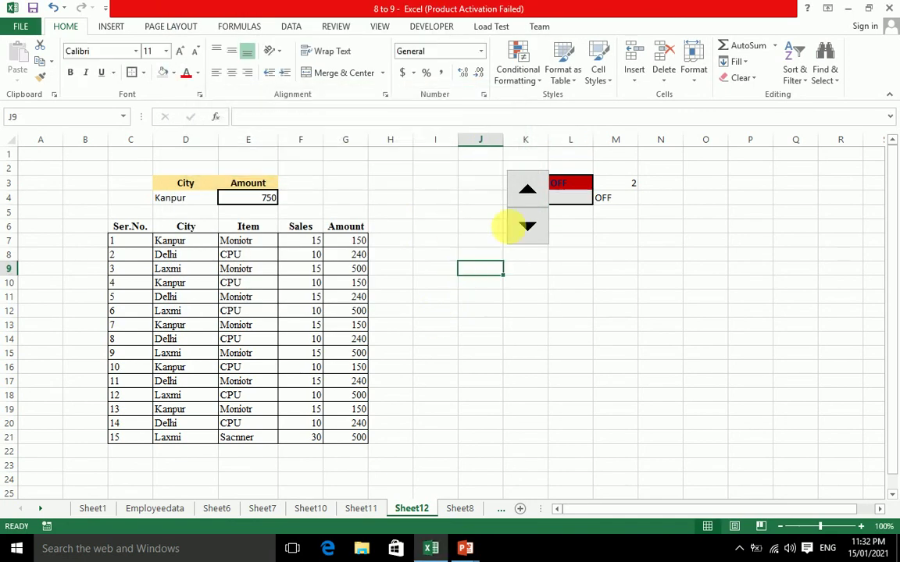
Toggle the spinner to check L4's yellow ON and L3's red OFF highlights
{"action": "left_click", "coordinate": [529, 226]}
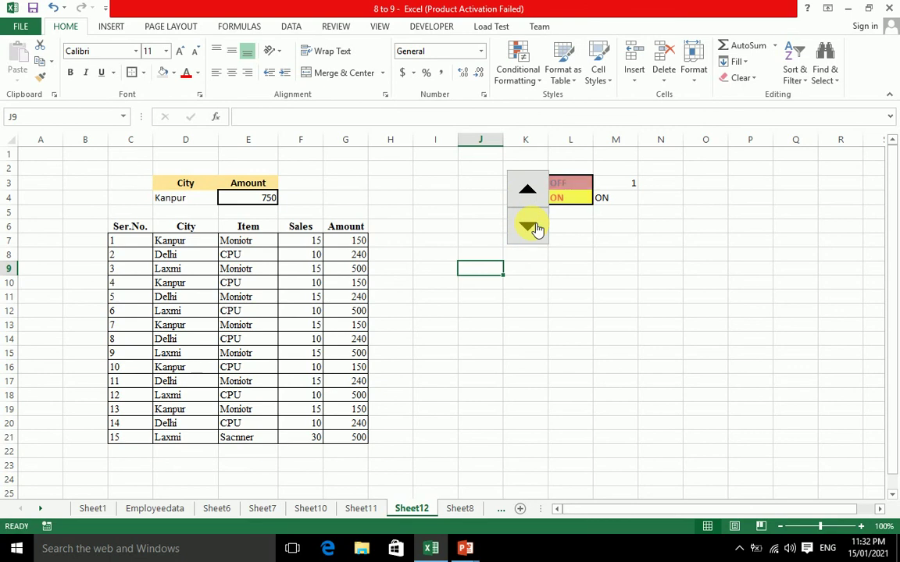
{"action": "left_click", "coordinate": [532, 200]}
{"action": "left_click", "coordinate": [531, 231]}
{"action": "left_click", "coordinate": [528, 182]}
{"action": "left_click", "coordinate": [528, 227]}
{"action": "left_click", "coordinate": [527, 187]}
{"action": "left_click", "coordinate": [531, 229]}
{"action": "left_click", "coordinate": [527, 192]}
Leave the status at OFF and select the table C6:G21
{"action": "left_click", "coordinate": [530, 230]}
{"action": "left_click", "coordinate": [526, 188]}
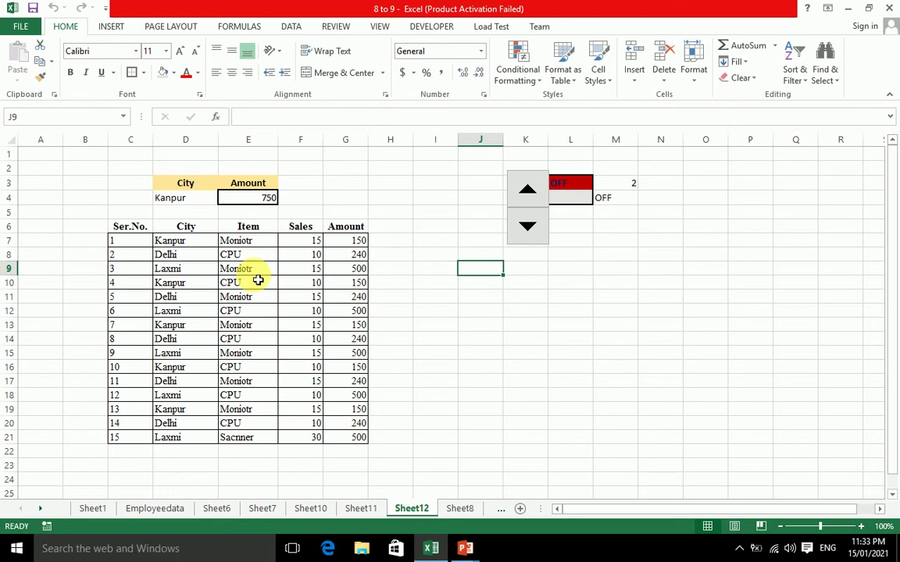
{"action": "left_click", "coordinate": [134, 226]}
{"action": "mouse_move", "coordinate": [205, 245]}
{"action": "left_mouse_down"}
{"action": "mouse_move", "coordinate": [341, 397]}
{"action": "mouse_move", "coordinate": [344, 437]}
{"action": "left_mouse_up"}
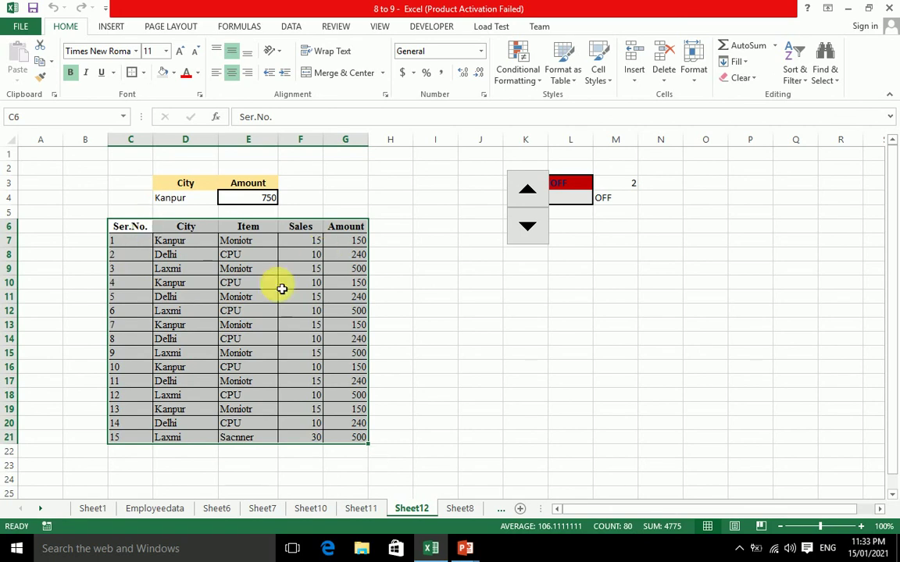
Start a new formula-based conditional formatting rule for the table
{"action": "left_click", "coordinate": [537, 88]}
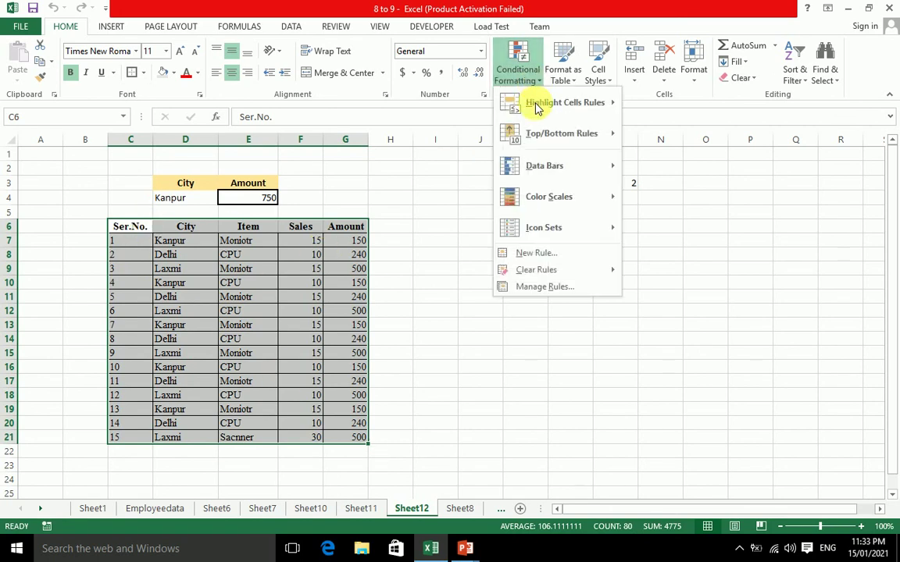
{"action": "left_click", "coordinate": [544, 255]}
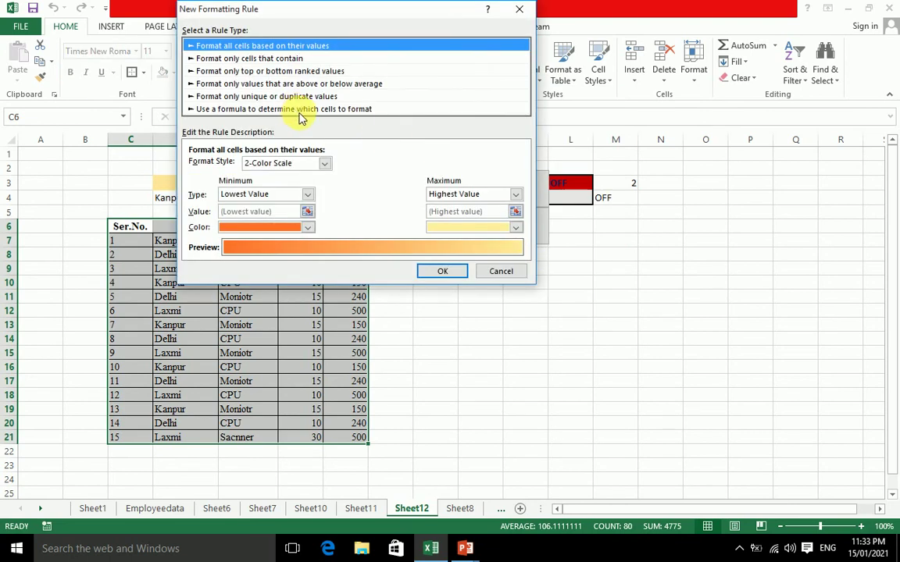
{"action": "left_click", "coordinate": [304, 110]}
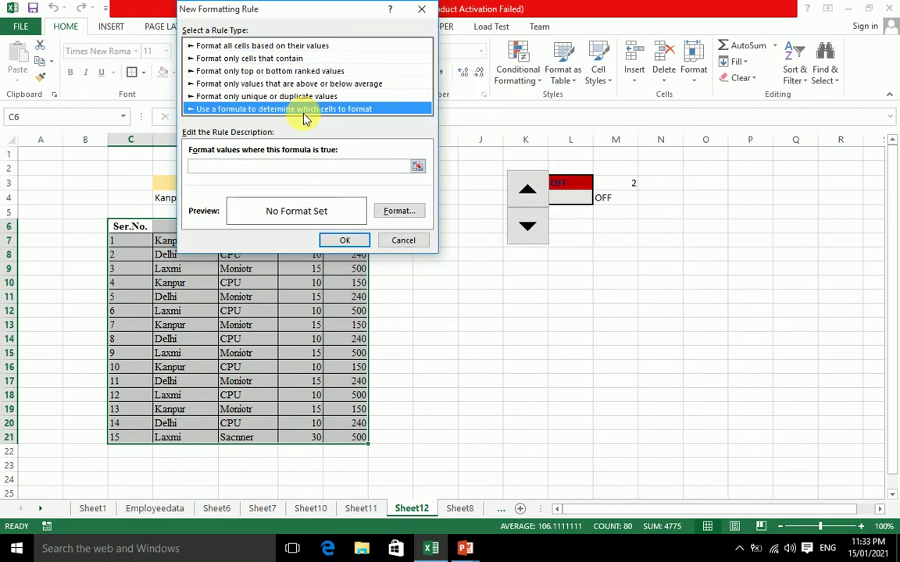
{"action": "left_click_drag", "start_coordinate": [283, 10], "coordinate": [539, 135]}
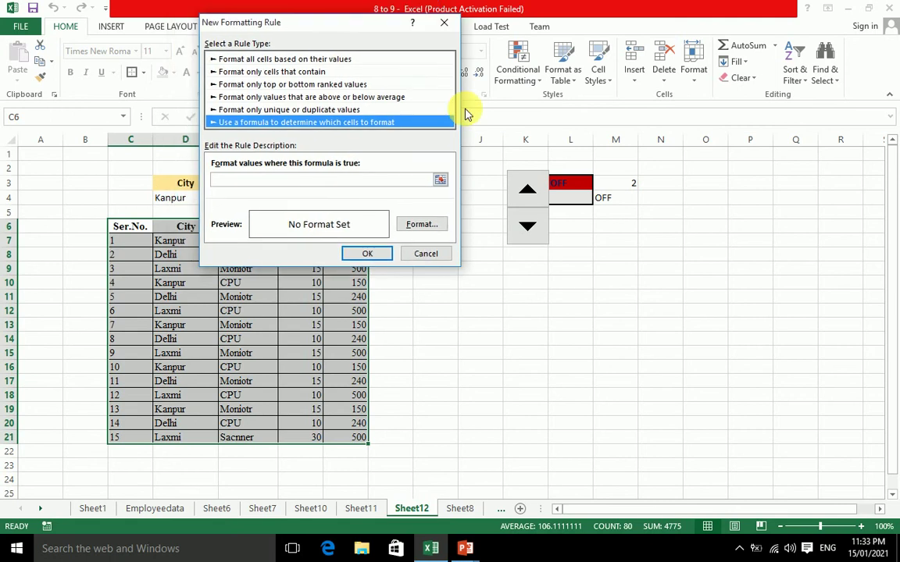
{"action": "mouse_move", "coordinate": [570, 104]}
{"action": "left_mouse_down"}
{"action": "mouse_move", "coordinate": [646, 121]}
{"action": "mouse_move", "coordinate": [309, 78]}
{"action": "left_mouse_up"}
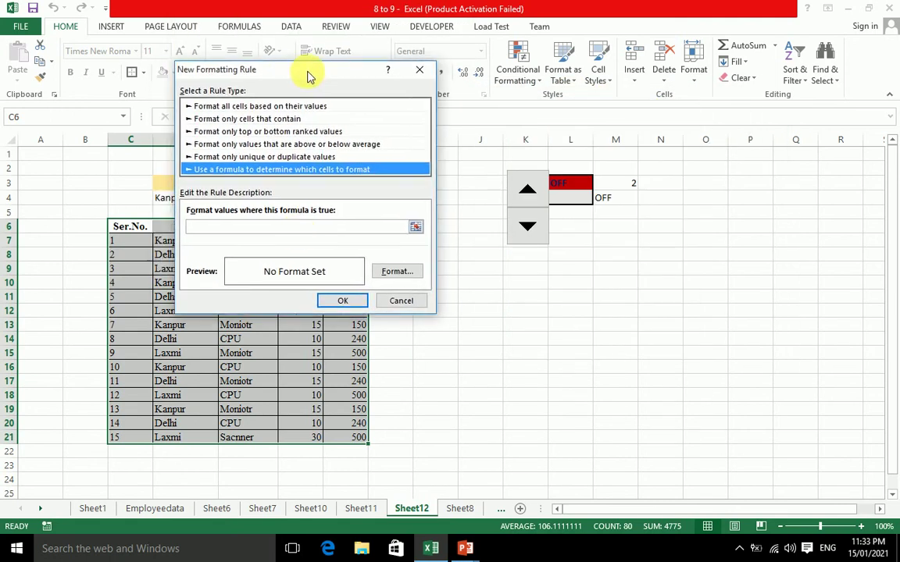
Enter the rule condition =and($D6=$D$4,"ON")
{"action": "left_click", "coordinate": [308, 228]}
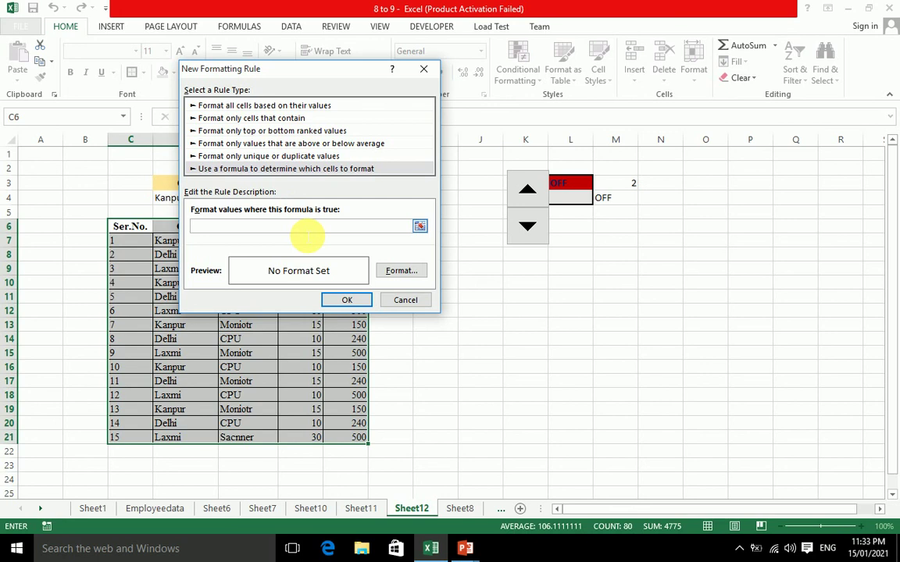
{"action": "type", "text": "=and"}
{"action": "type", "text": "("}
{"action": "mouse_move", "coordinate": [341, 72]}
{"action": "left_mouse_down"}
{"action": "mouse_move", "coordinate": [585, 144]}
{"action": "mouse_move", "coordinate": [765, 160]}
{"action": "left_mouse_up"}
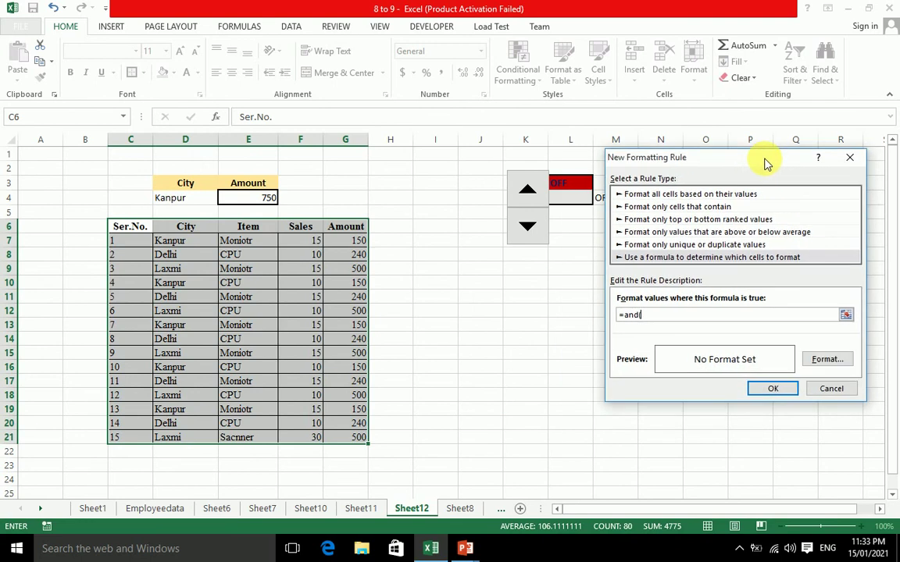
{"action": "left_click", "coordinate": [197, 231]}
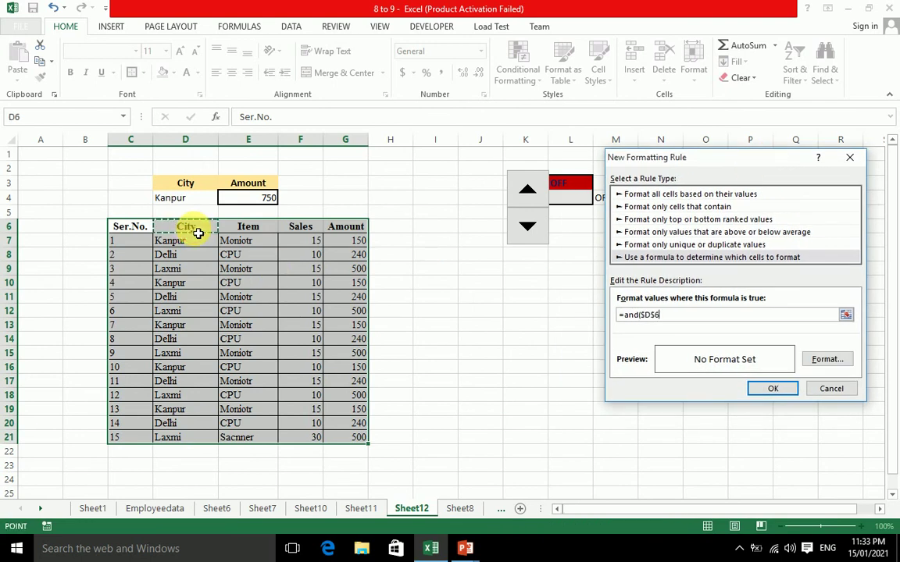
{"action": "key", "text": "BackSpace"}
{"action": "key", "text": "BackSpace"}
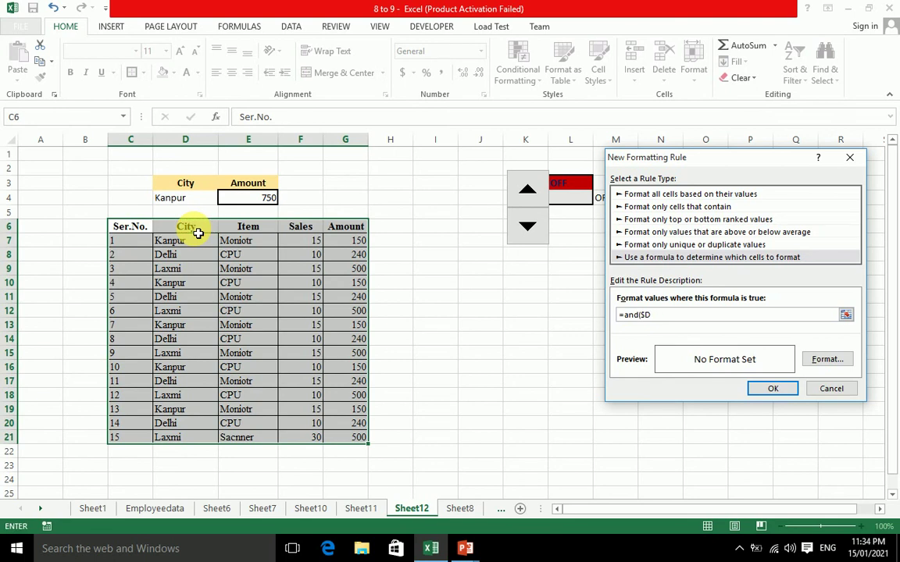
{"action": "type", "text": "6"}
{"action": "type", "text": "="}
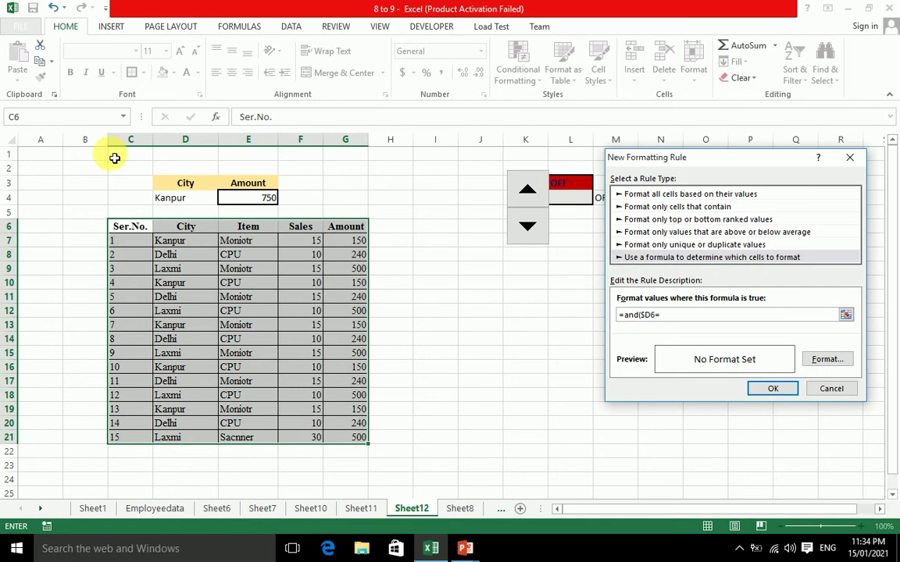
{"action": "left_click", "coordinate": [190, 205]}
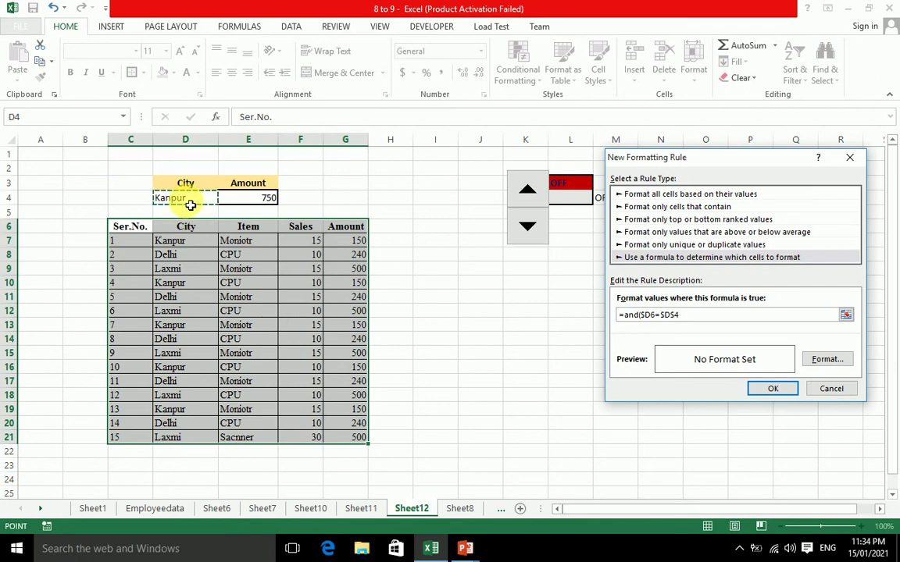
{"action": "type", "text": ","}
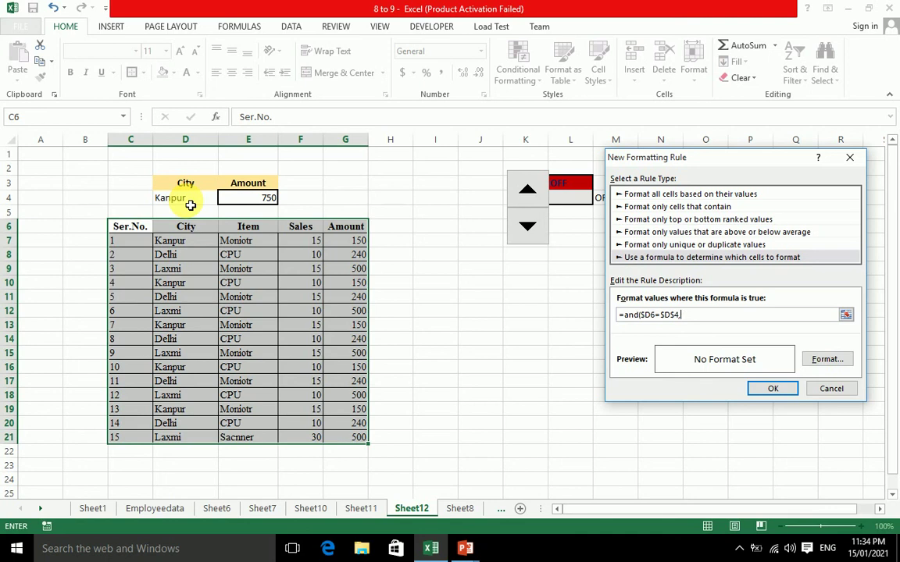
{"action": "type", "text": "\"ON"}
{"action": "type", "text": "\")"}
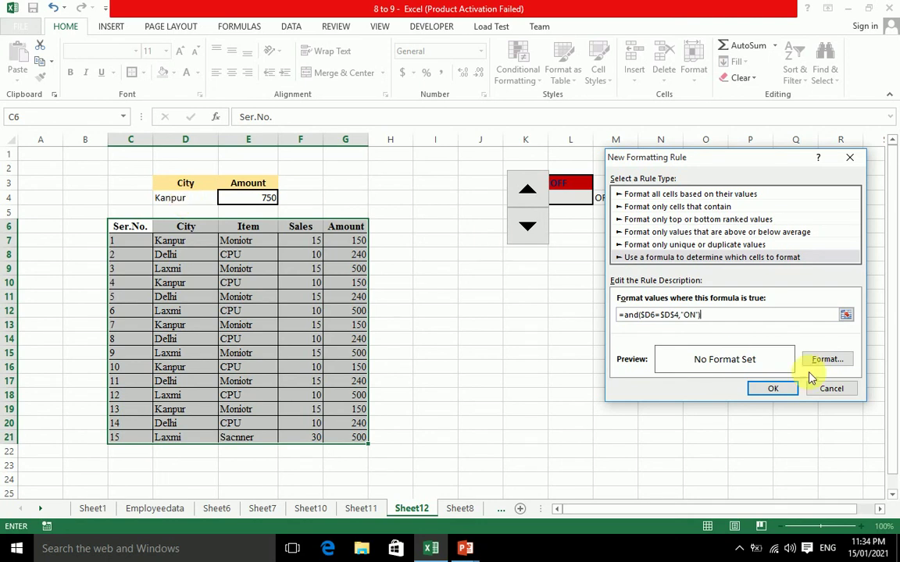
Format matching rows with a dark red fill and gold font, and save the rule
{"action": "left_click", "coordinate": [826, 360]}
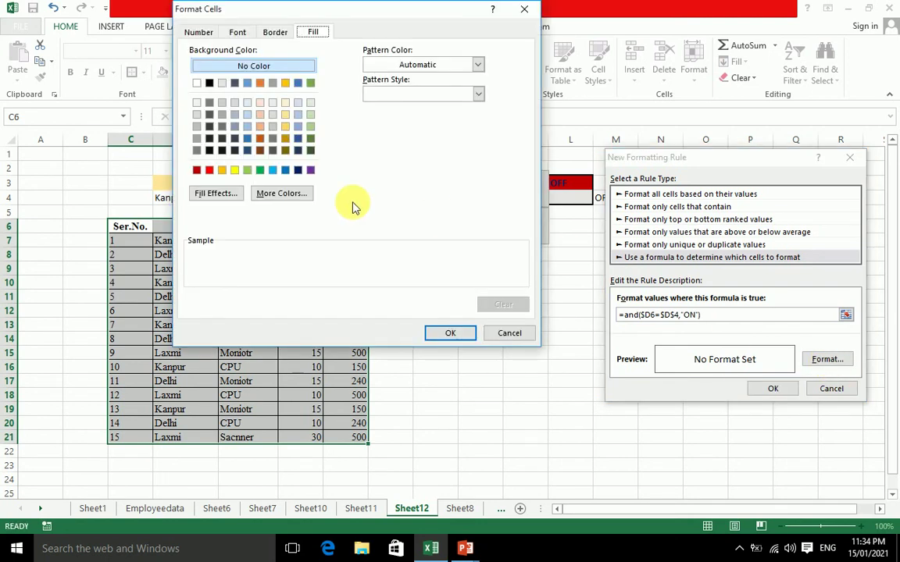
{"action": "left_click", "coordinate": [197, 170]}
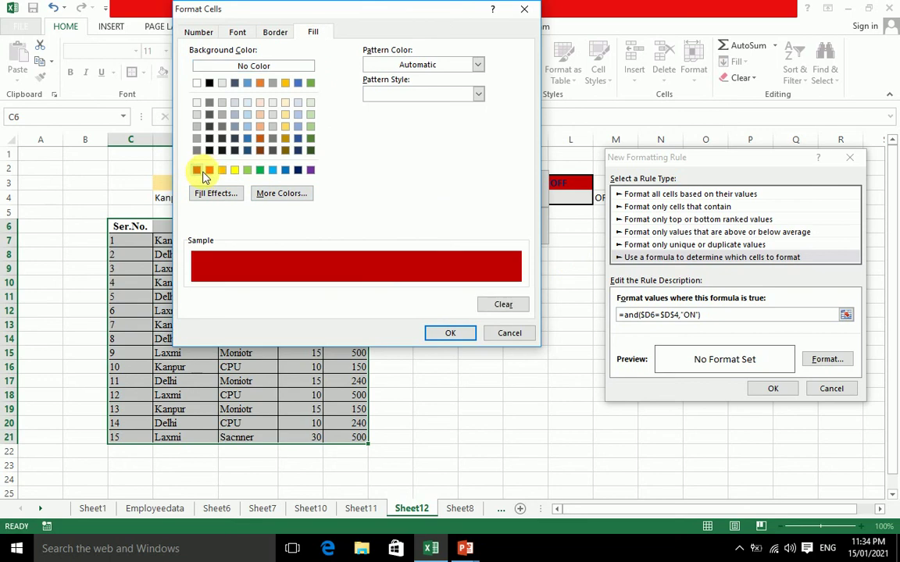
{"action": "left_click", "coordinate": [237, 32]}
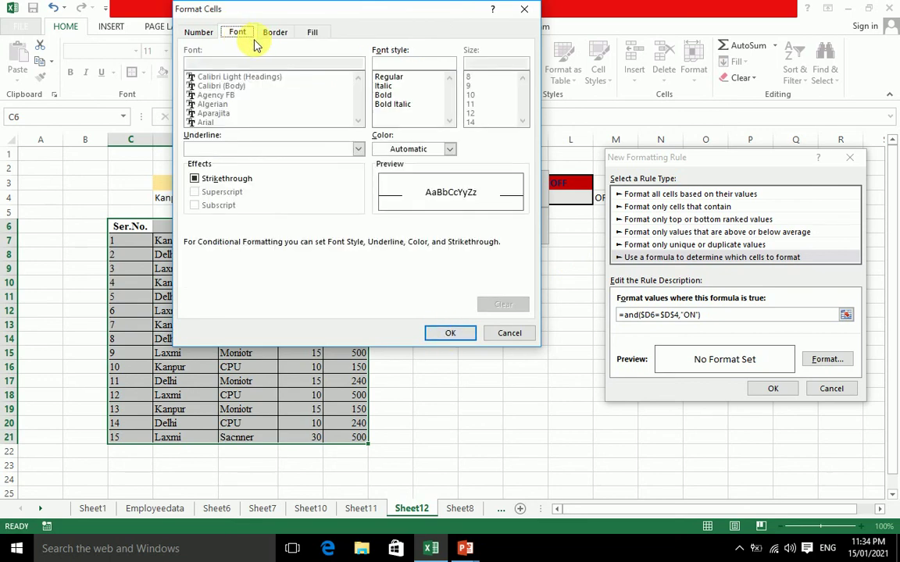
{"action": "left_click", "coordinate": [449, 149]}
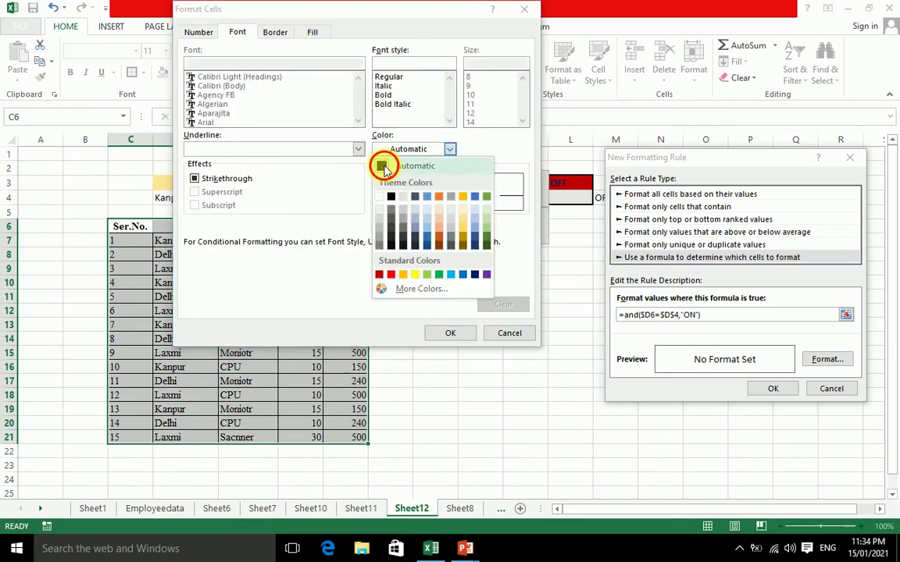
{"action": "left_click", "coordinate": [388, 168]}
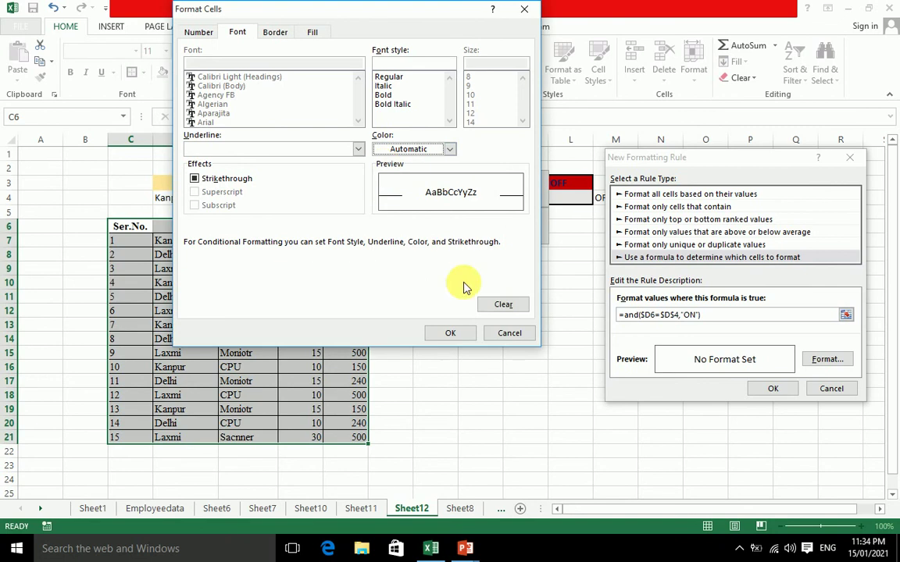
{"action": "left_click", "coordinate": [449, 149]}
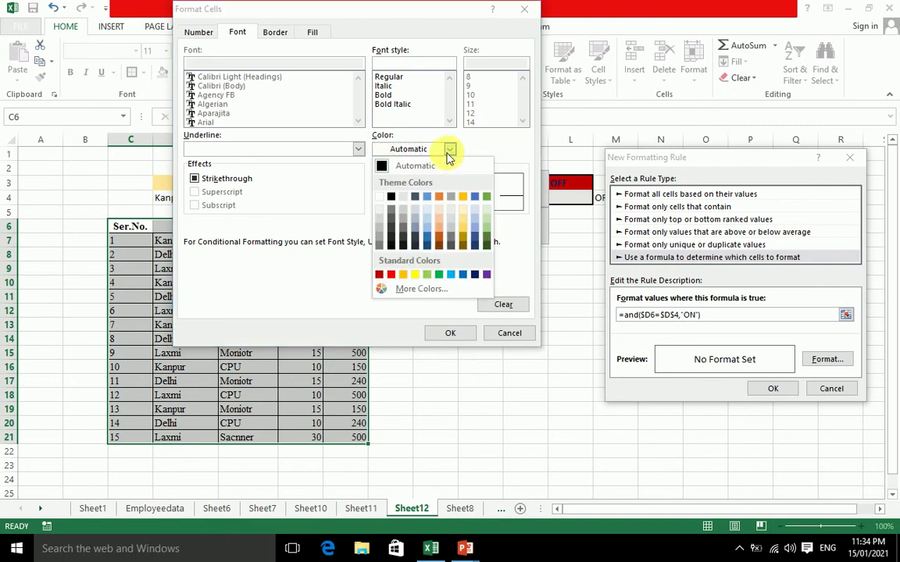
{"action": "left_click", "coordinate": [403, 277]}
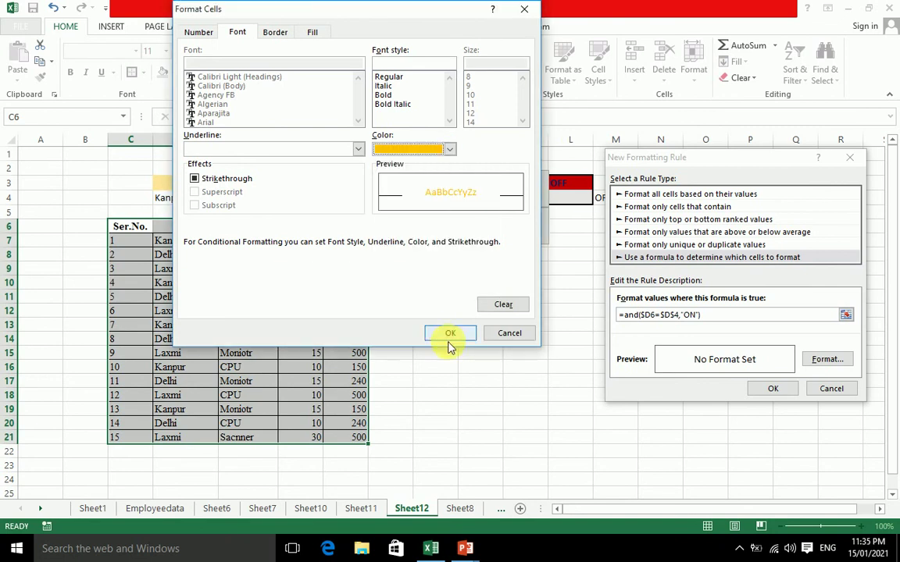
{"action": "left_click", "coordinate": [448, 335]}
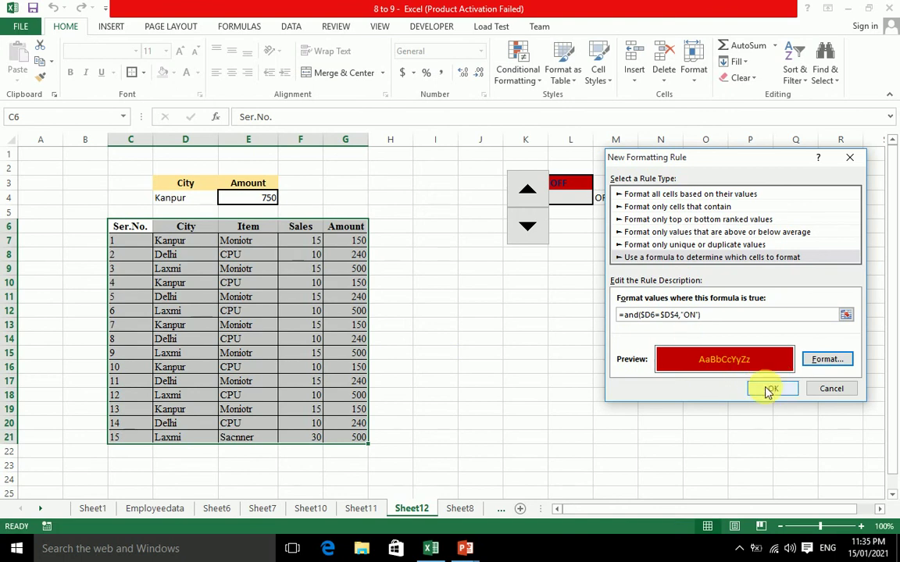
{"action": "left_click", "coordinate": [769, 389]}
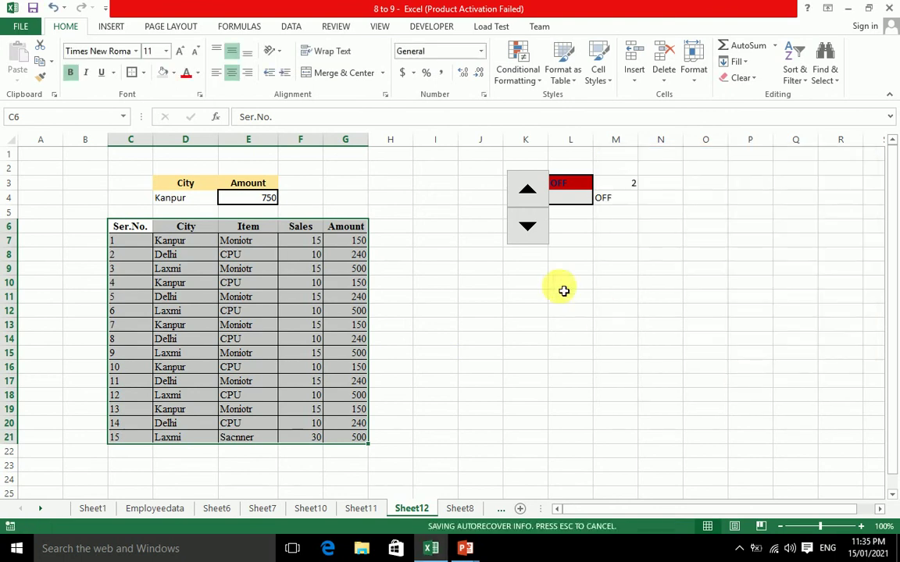
Choose Delhi as the City in D4, switch the status to ON, and select C6:G21
{"action": "left_click", "coordinate": [211, 200]}
{"action": "left_click", "coordinate": [224, 197]}
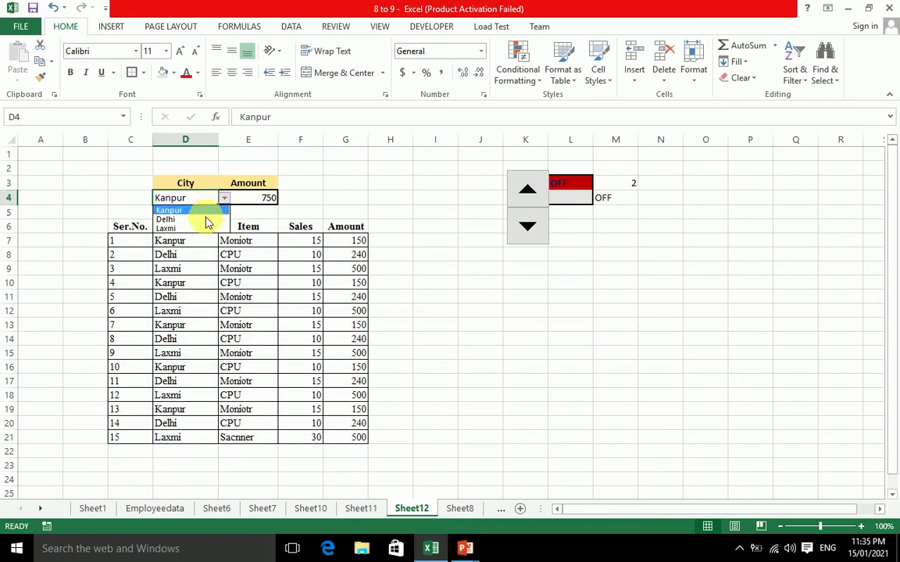
{"action": "left_click", "coordinate": [207, 219]}
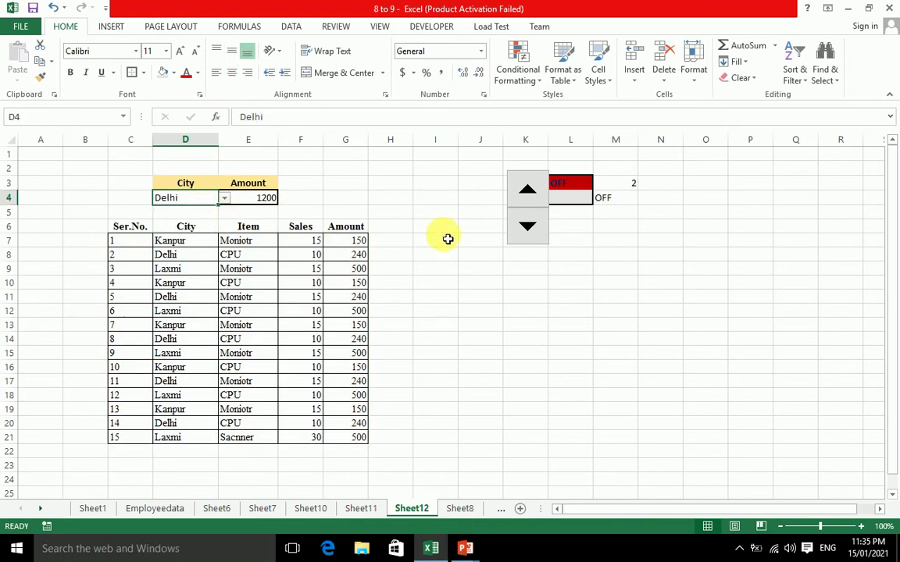
{"action": "left_click", "coordinate": [541, 237]}
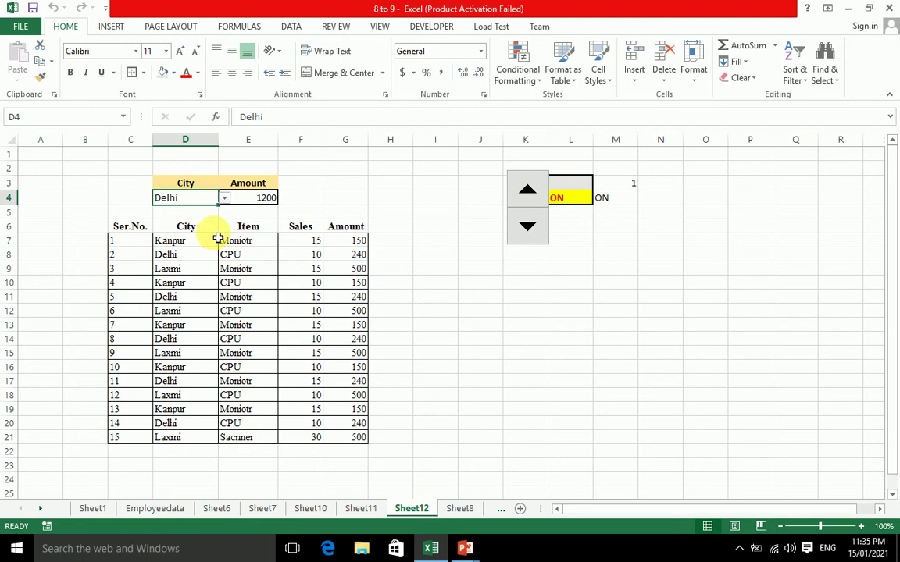
{"action": "left_click_drag", "start_coordinate": [143, 227], "coordinate": [353, 439]}
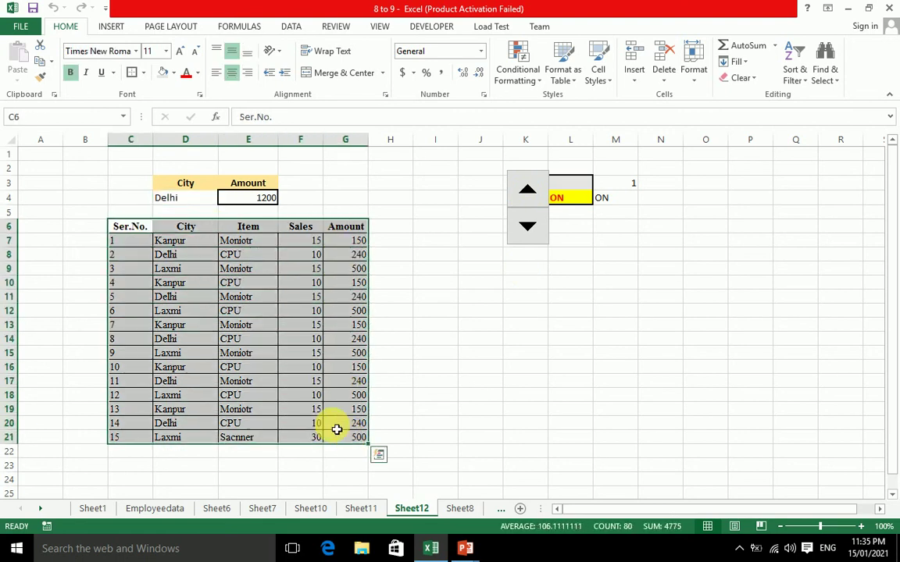
Start a new formula-based conditional formatting rule for the selected table
{"action": "left_click", "coordinate": [539, 85]}
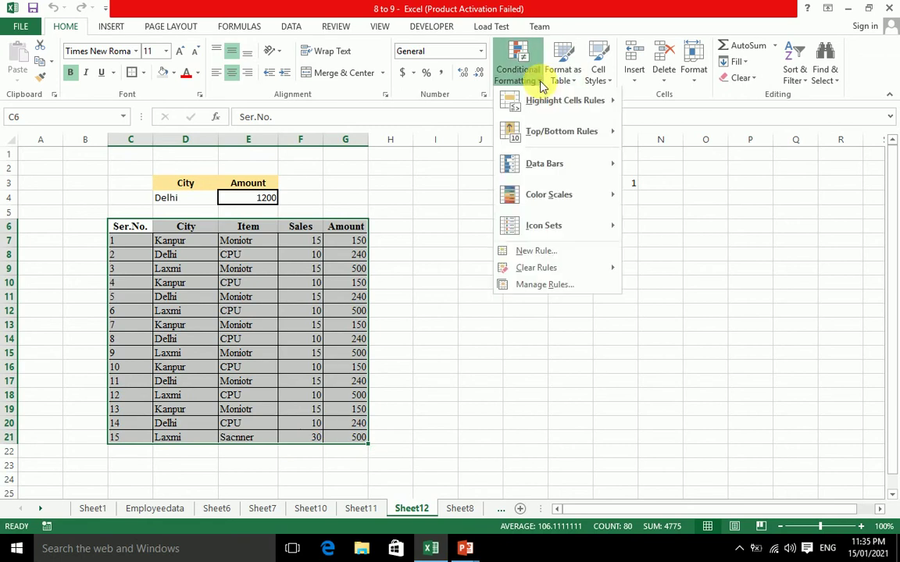
{"action": "mouse_move", "coordinate": [543, 227]}
{"action": "left_click", "coordinate": [558, 254]}
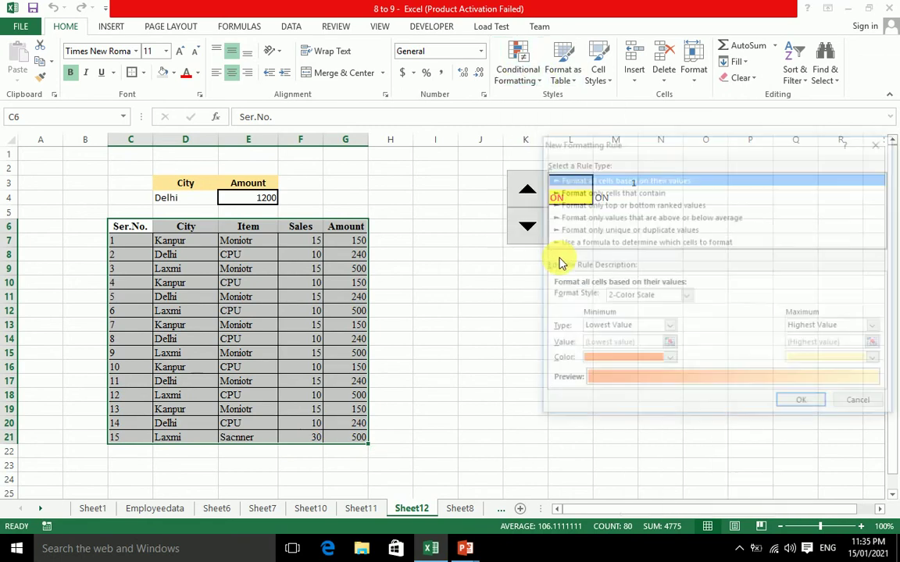
{"action": "left_click_drag", "start_coordinate": [598, 142], "coordinate": [469, 97]}
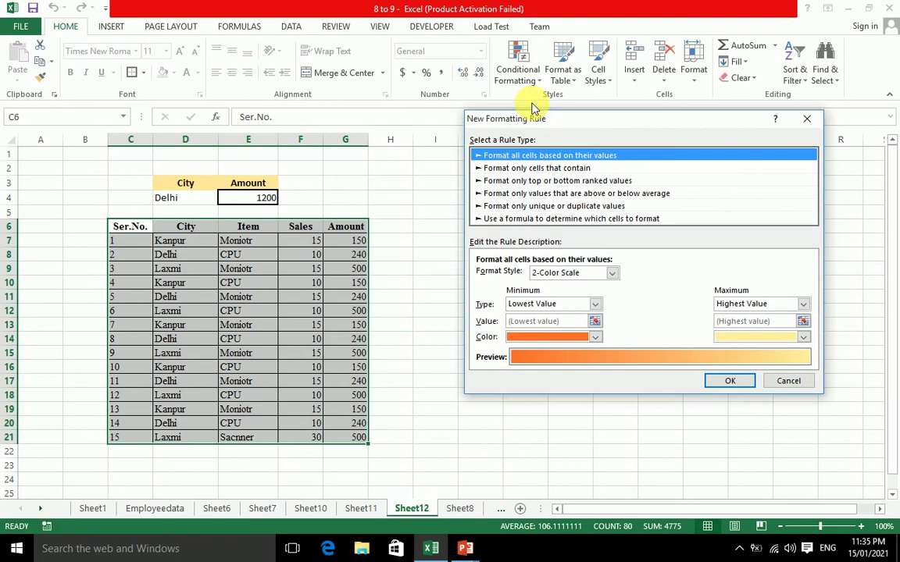
{"action": "left_click", "coordinate": [551, 198]}
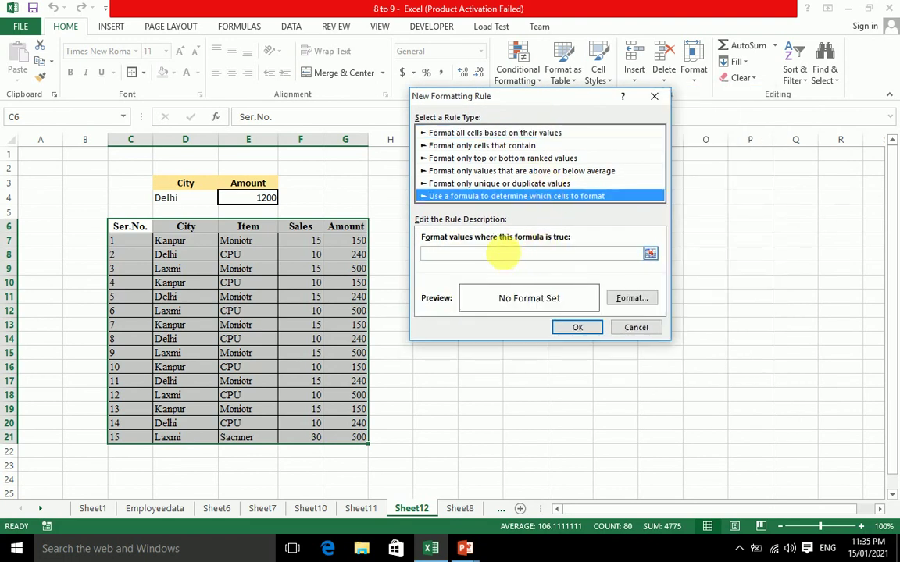
Enter the rule condition =and($D6=$D$4,$L$4="ON")
{"action": "left_click", "coordinate": [508, 253]}
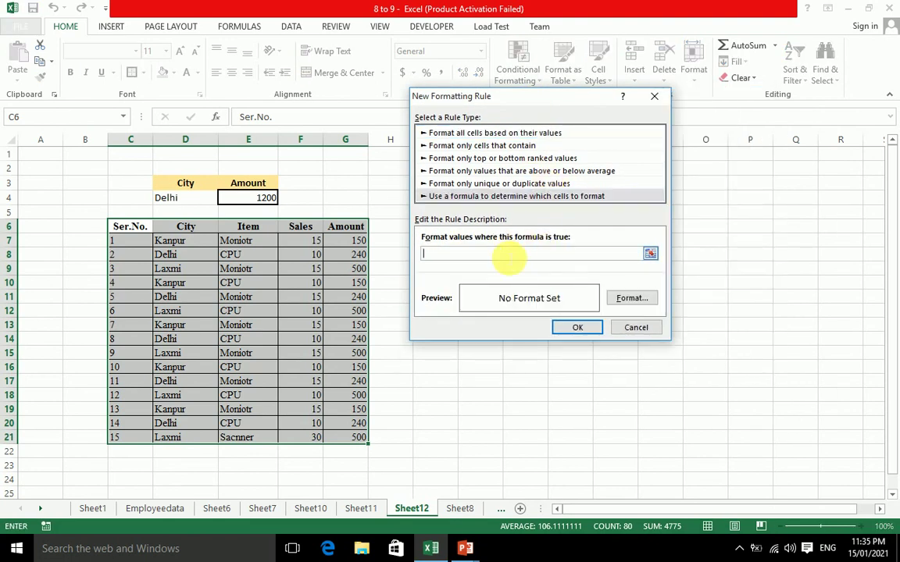
{"action": "type", "text": "=and("}
{"action": "left_click", "coordinate": [182, 232]}
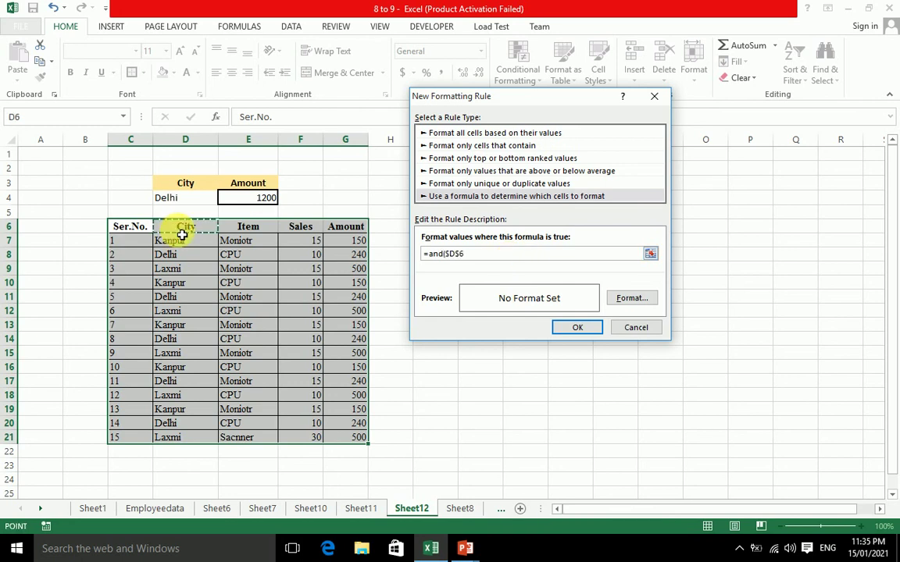
{"action": "key", "text": "F4"}
{"action": "key", "text": "F4"}
{"action": "type", "text": "="}
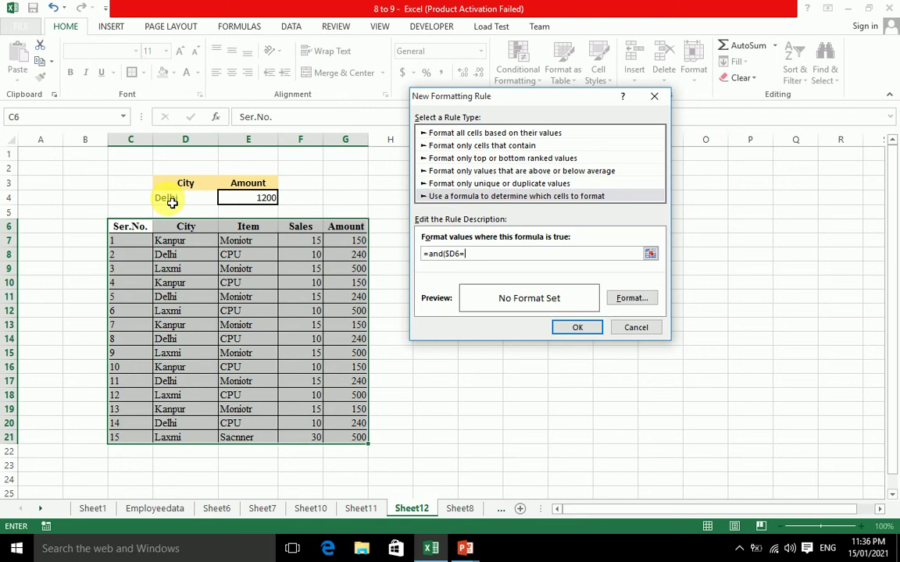
{"action": "left_click", "coordinate": [172, 202]}
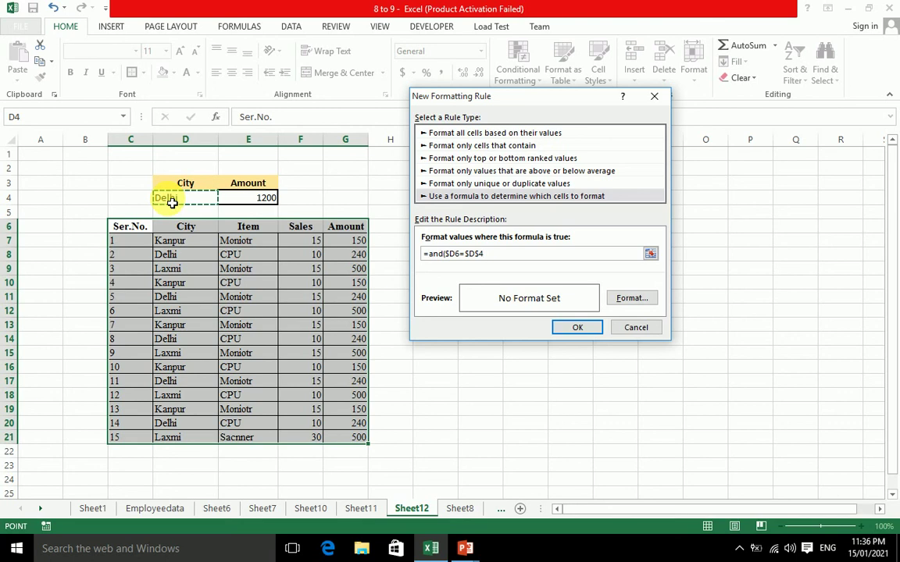
{"action": "type", "text": ","}
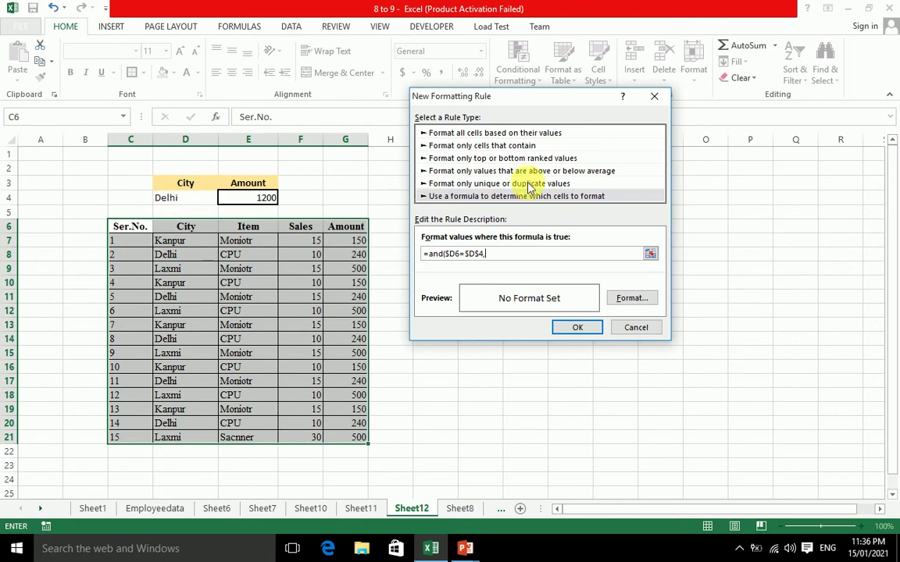
{"action": "left_click_drag", "start_coordinate": [533, 99], "coordinate": [571, 311]}
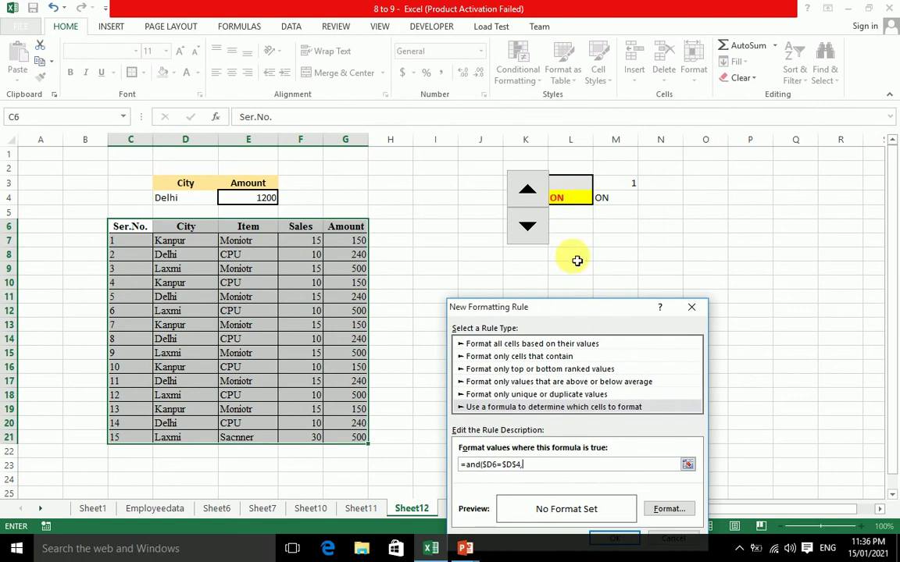
{"action": "left_click", "coordinate": [571, 205]}
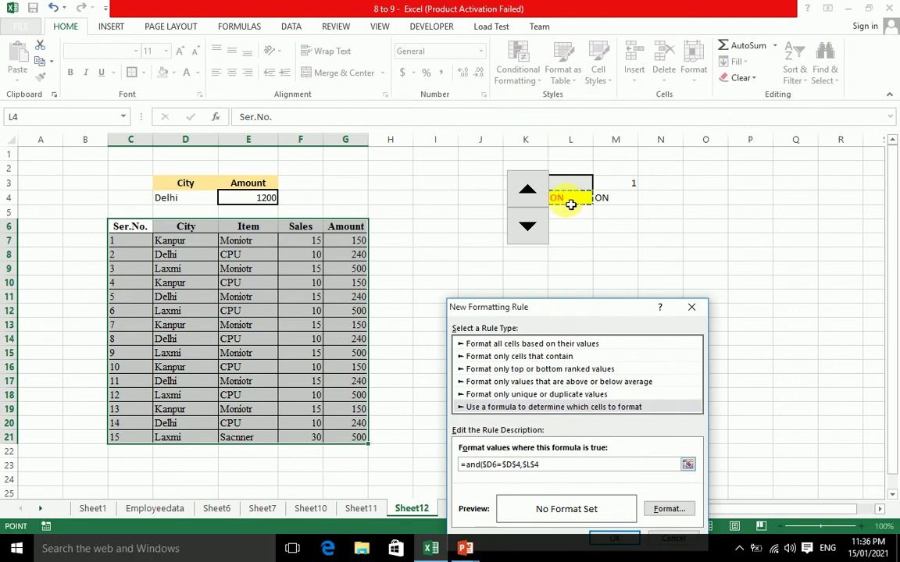
{"action": "type", "text": "="}
{"action": "type", "text": "\"ON\""}
{"action": "type", "text": ")"}
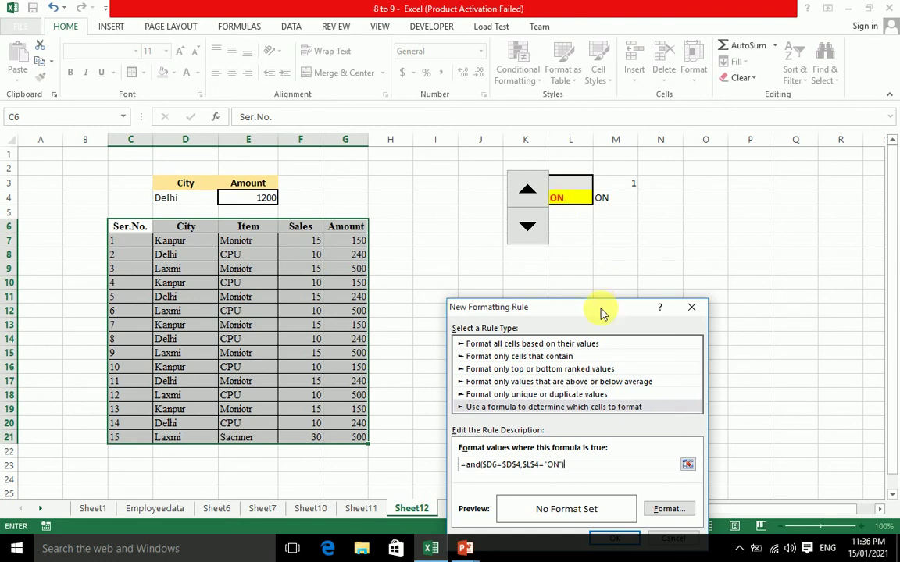
{"action": "left_click_drag", "start_coordinate": [597, 307], "coordinate": [392, 52]}
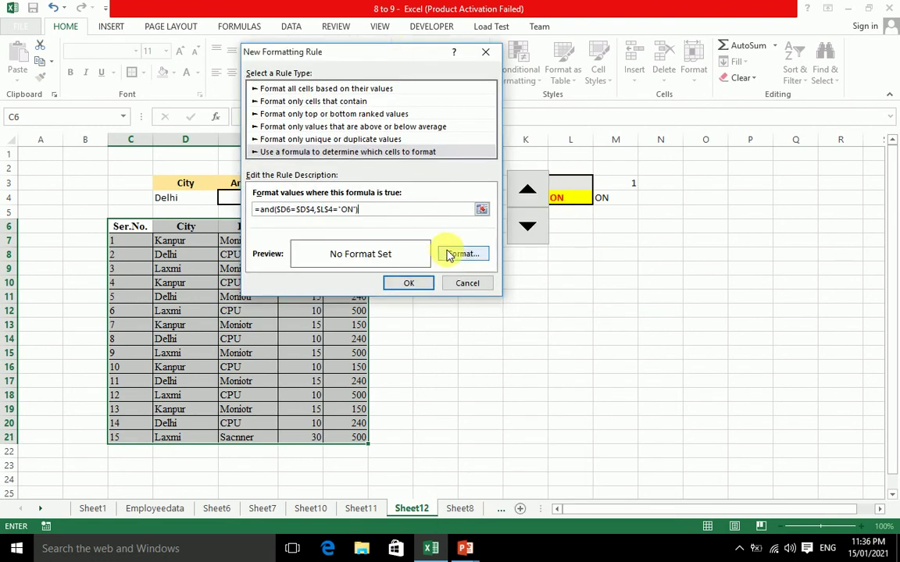
{"action": "left_click", "coordinate": [455, 256]}
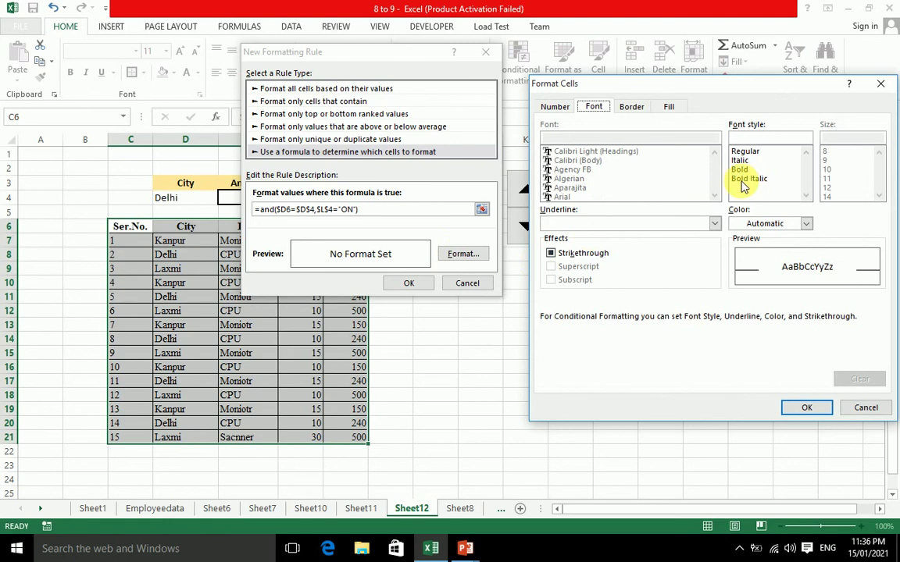
Format the rule with bold dark blue text and a red fill
{"action": "left_click", "coordinate": [742, 170]}
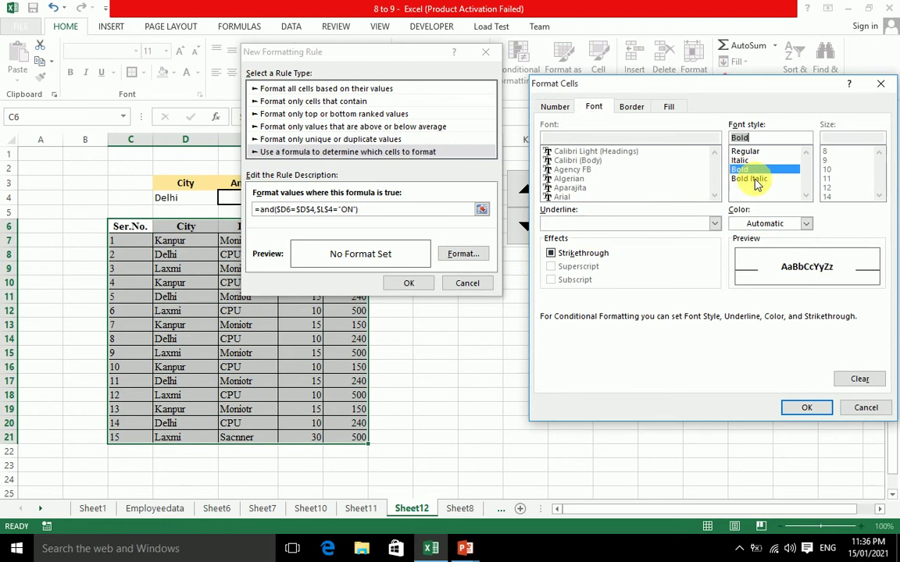
{"action": "left_click", "coordinate": [806, 227]}
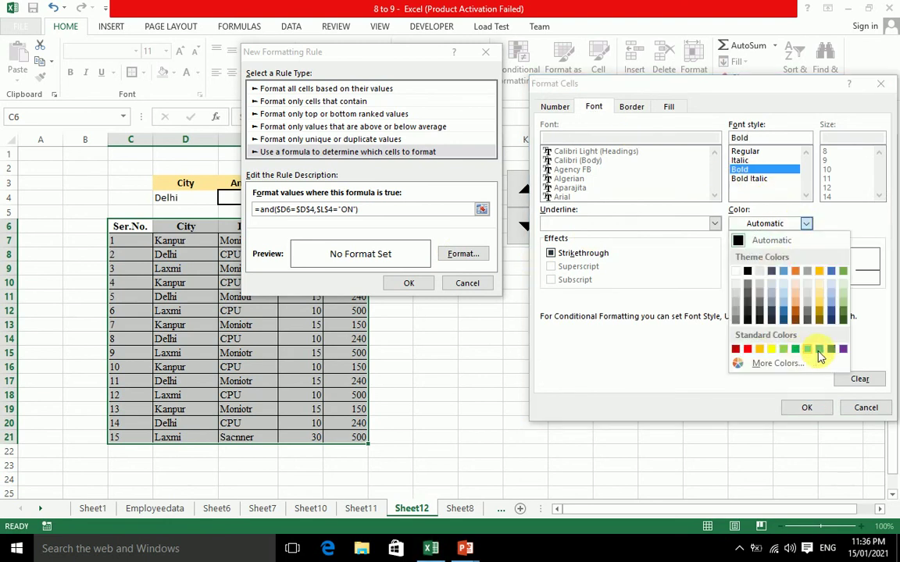
{"action": "left_click", "coordinate": [830, 349]}
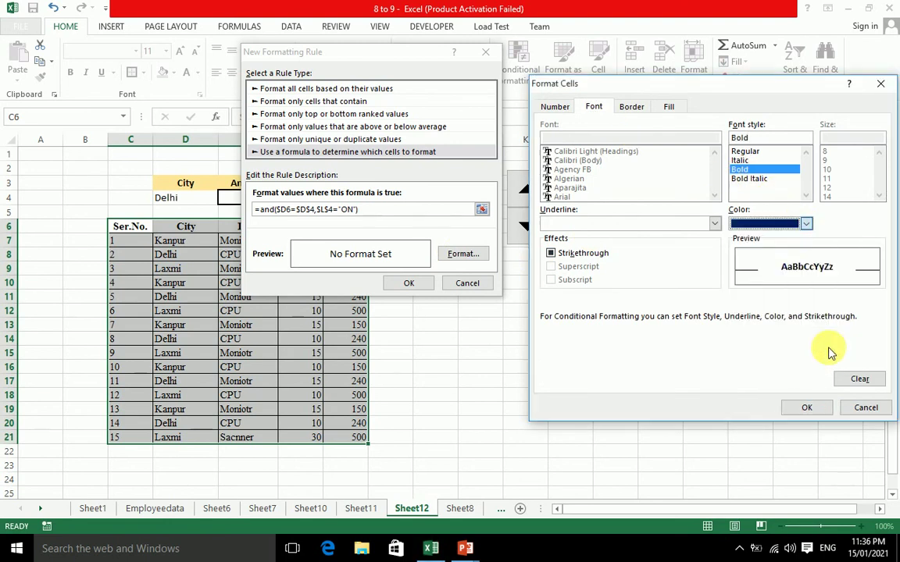
{"action": "left_click", "coordinate": [670, 107]}
{"action": "left_click", "coordinate": [566, 246]}
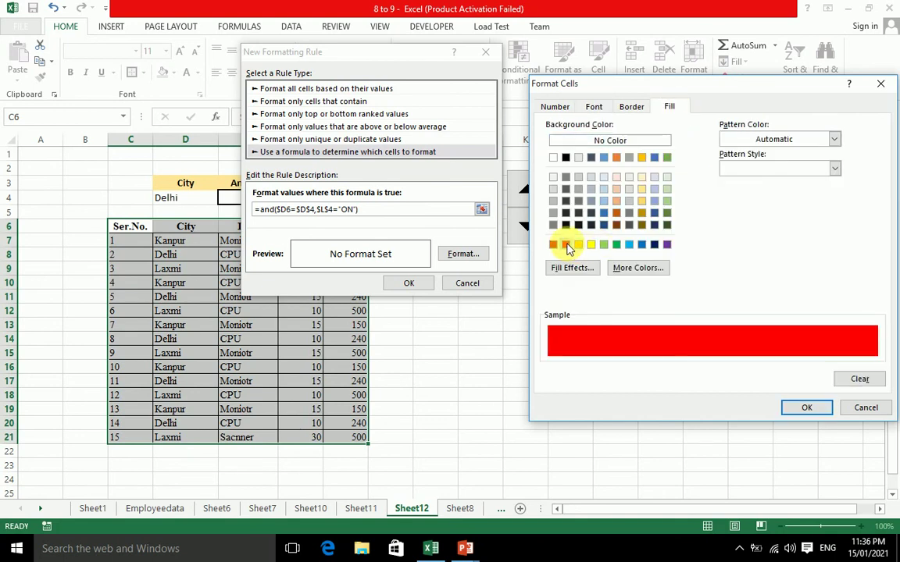
Add a gold border and apply the new rule to the table
{"action": "left_click", "coordinate": [634, 108]}
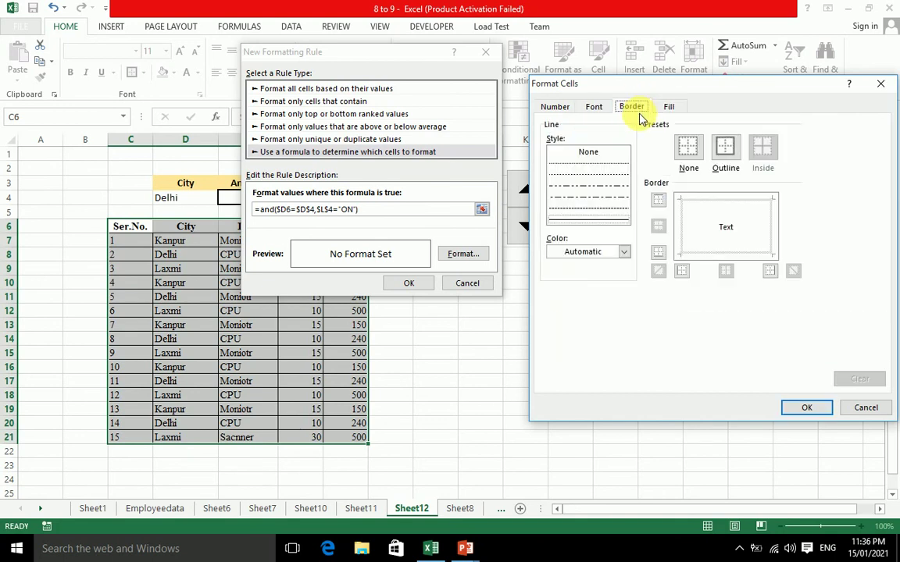
{"action": "left_click", "coordinate": [625, 248]}
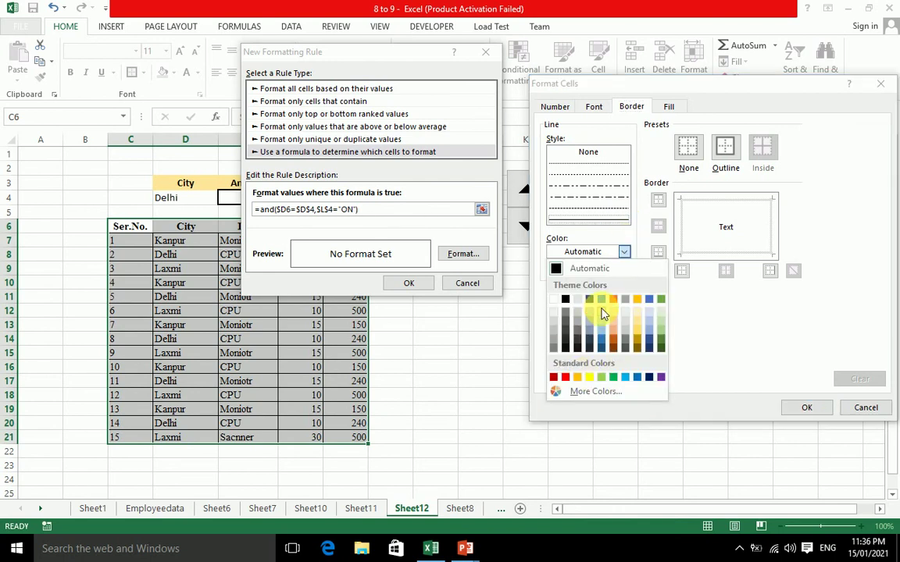
{"action": "left_click", "coordinate": [637, 299]}
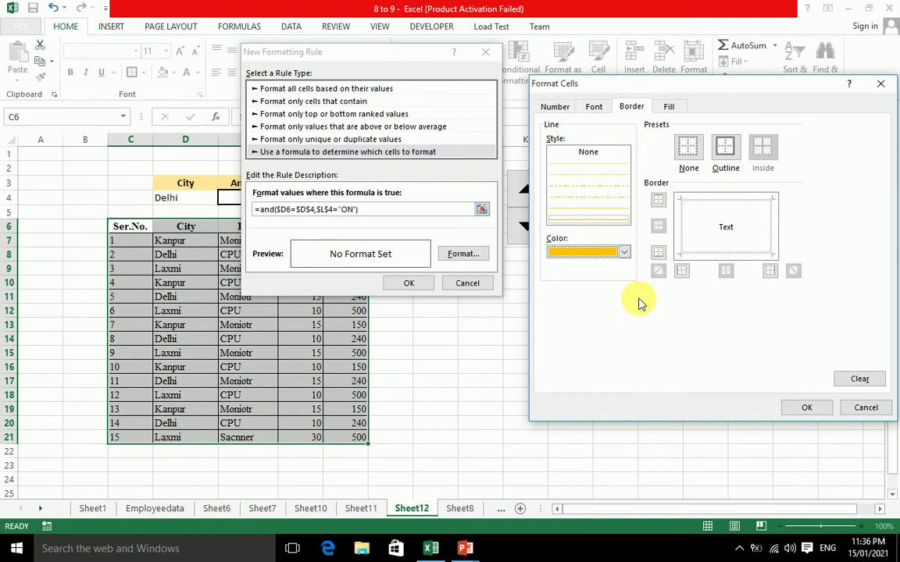
{"action": "left_click", "coordinate": [795, 408]}
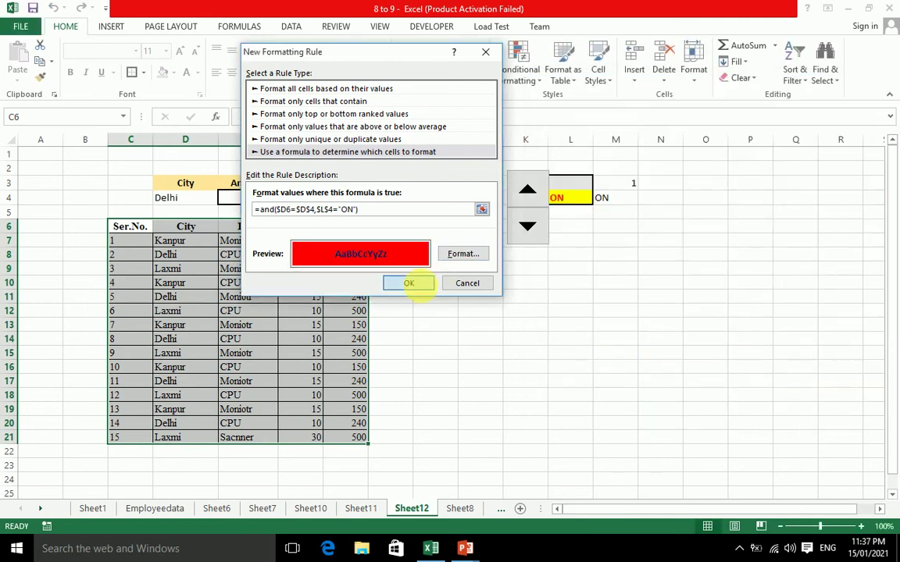
{"action": "left_click", "coordinate": [408, 283]}
{"action": "left_click", "coordinate": [433, 294]}
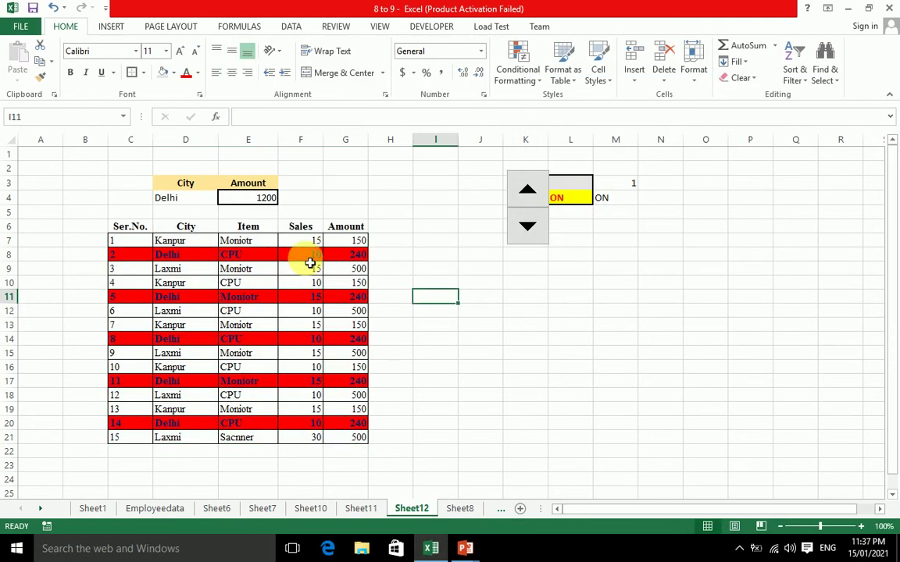
Try Kanpur then Laxmi as the D4 city, and switch the toggle to OFF
{"action": "left_click", "coordinate": [213, 200]}
{"action": "left_click", "coordinate": [224, 198]}
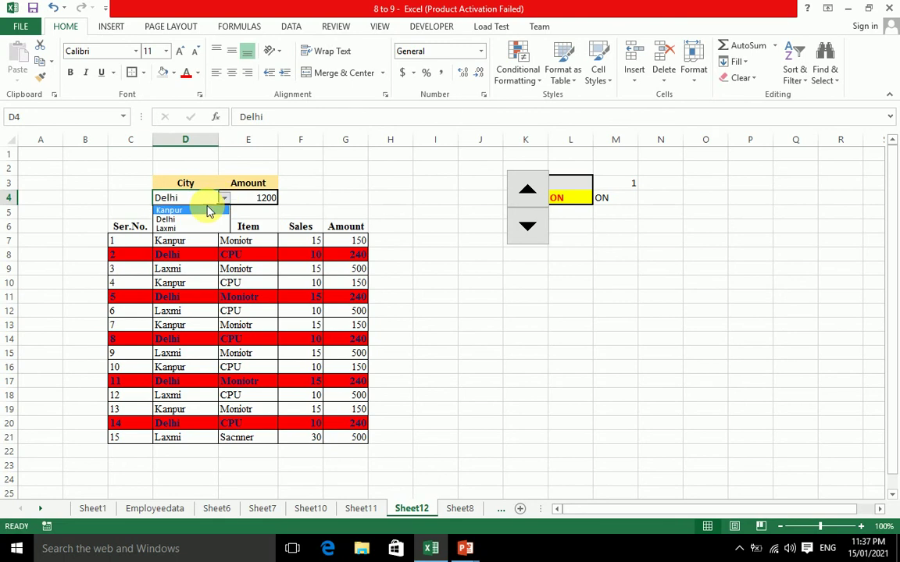
{"action": "left_click", "coordinate": [205, 210]}
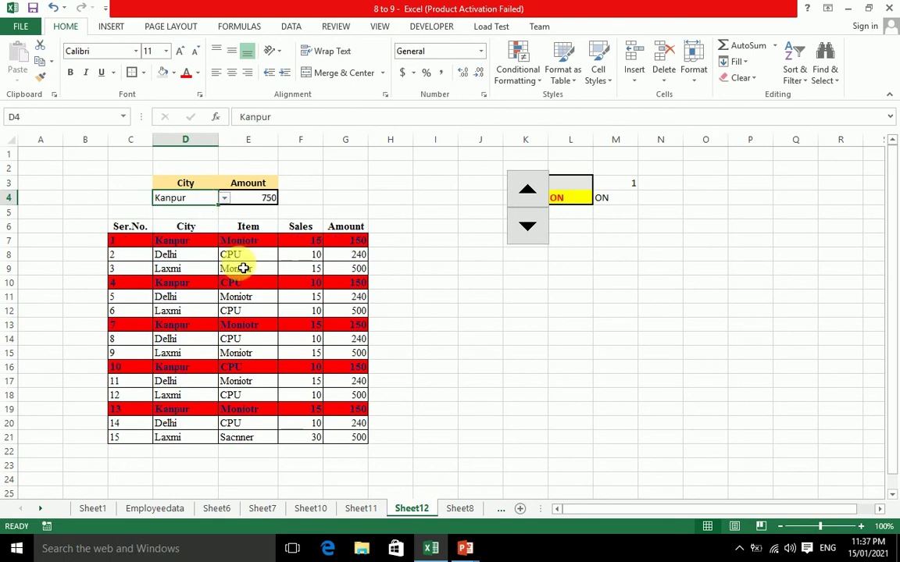
{"action": "left_click", "coordinate": [224, 198]}
{"action": "left_click", "coordinate": [200, 228]}
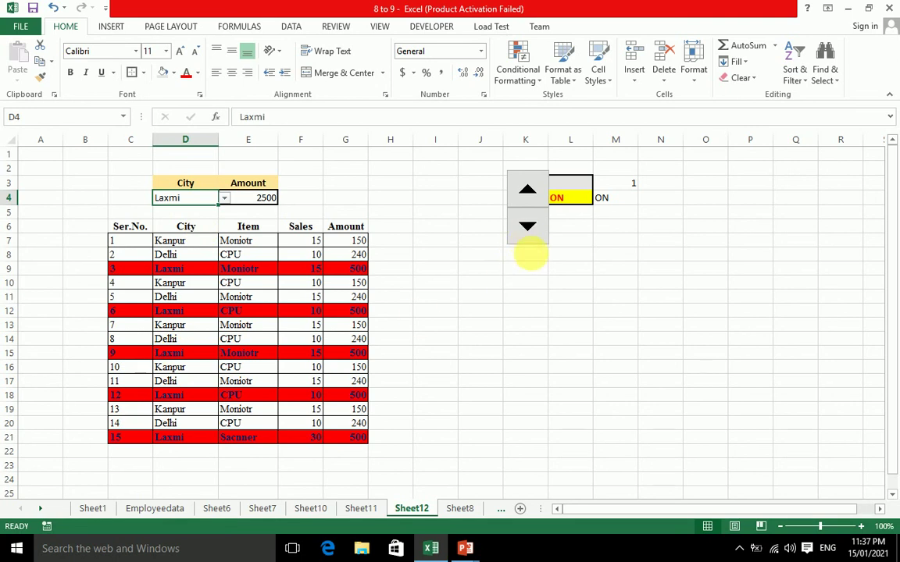
{"action": "left_click", "coordinate": [530, 197]}
Choose Delhi, then Kanpur, and turn the toggle back ON
{"action": "left_click", "coordinate": [224, 198]}
{"action": "left_click", "coordinate": [200, 217]}
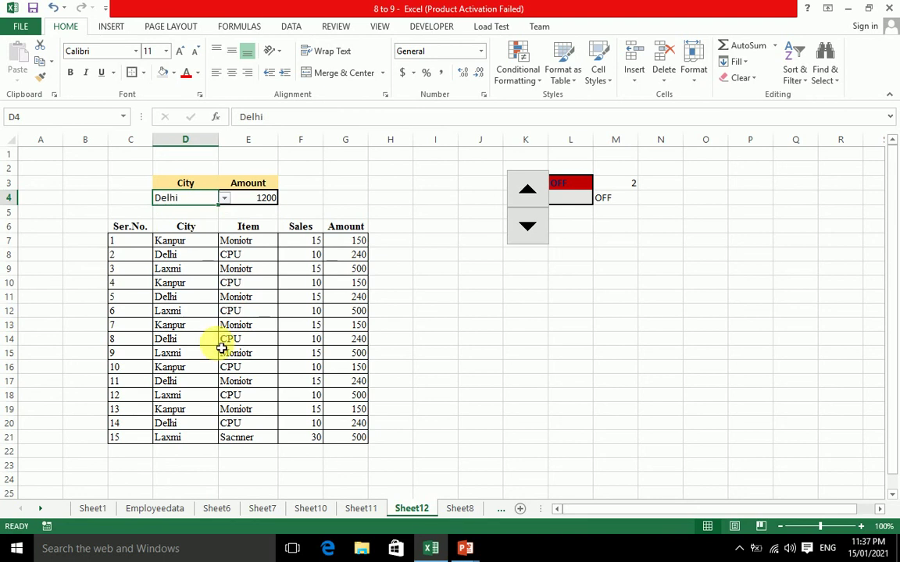
{"action": "left_click", "coordinate": [224, 198]}
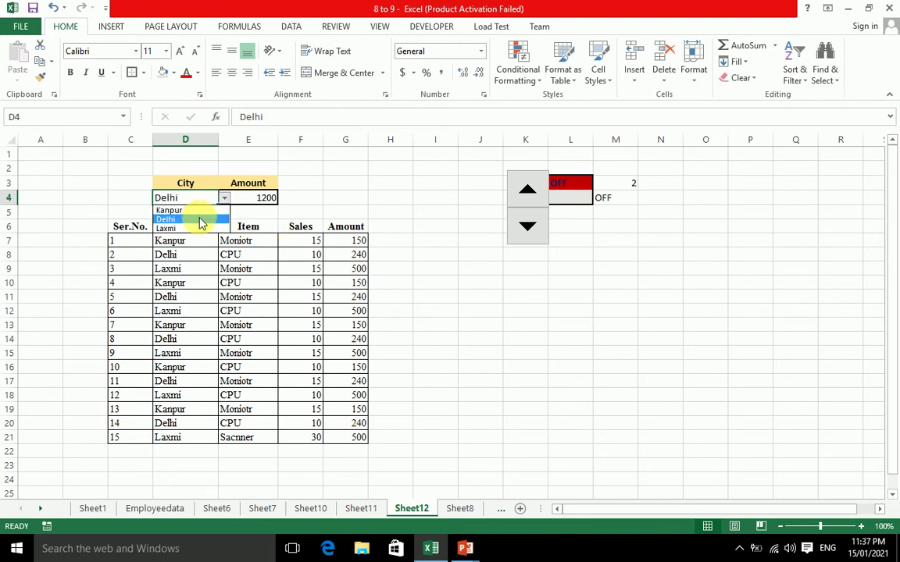
{"action": "left_click", "coordinate": [197, 210]}
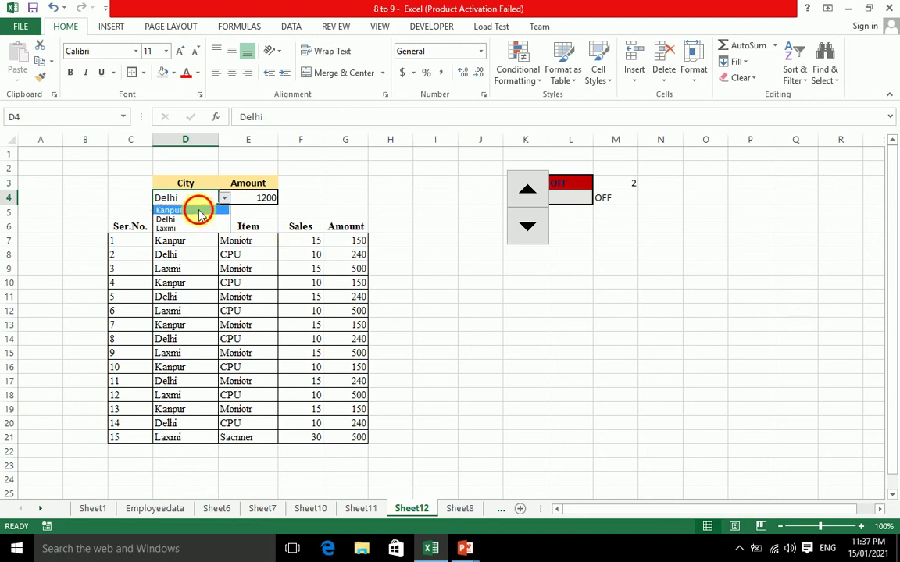
{"action": "left_click", "coordinate": [535, 242]}
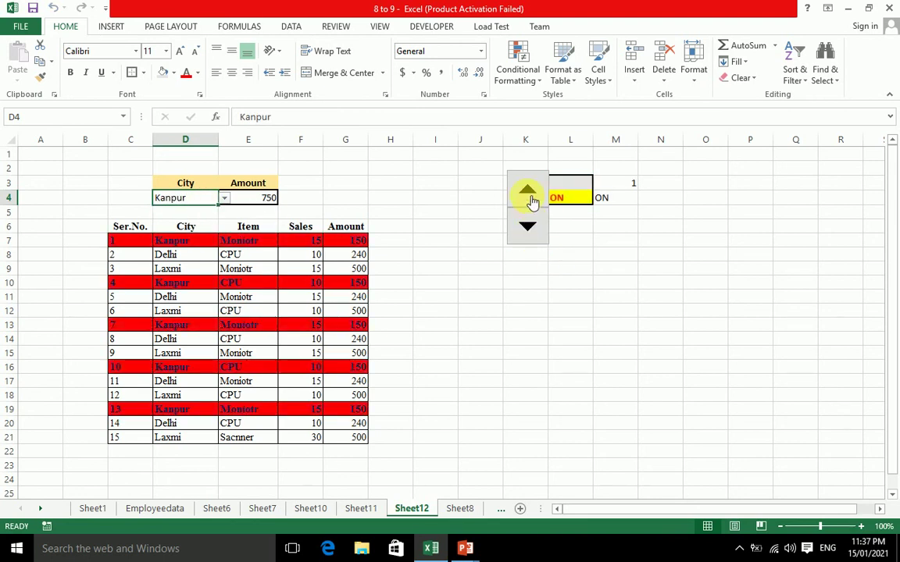
Test Delhi with the toggle OFF, then end on Kanpur with the toggle ON
{"action": "left_click", "coordinate": [224, 198]}
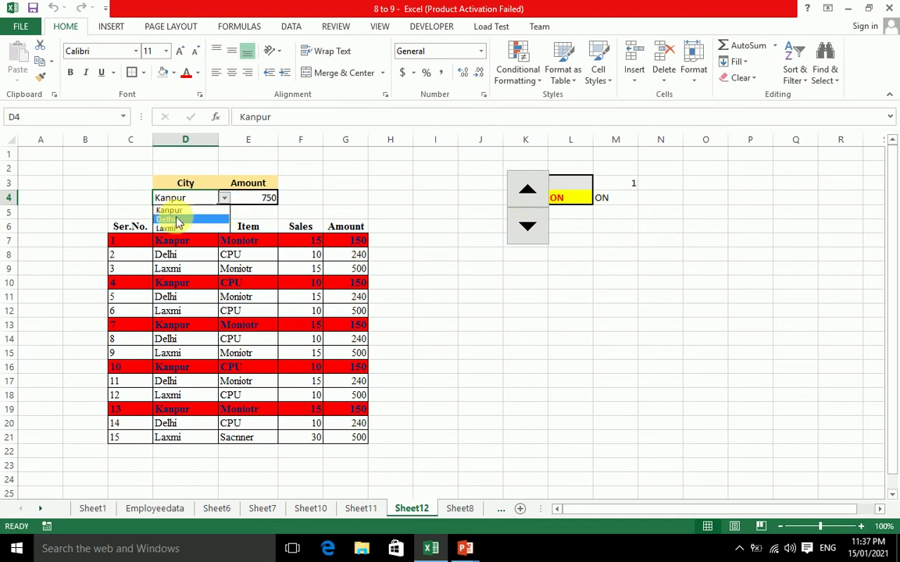
{"action": "left_click", "coordinate": [192, 221]}
{"action": "left_click", "coordinate": [529, 200]}
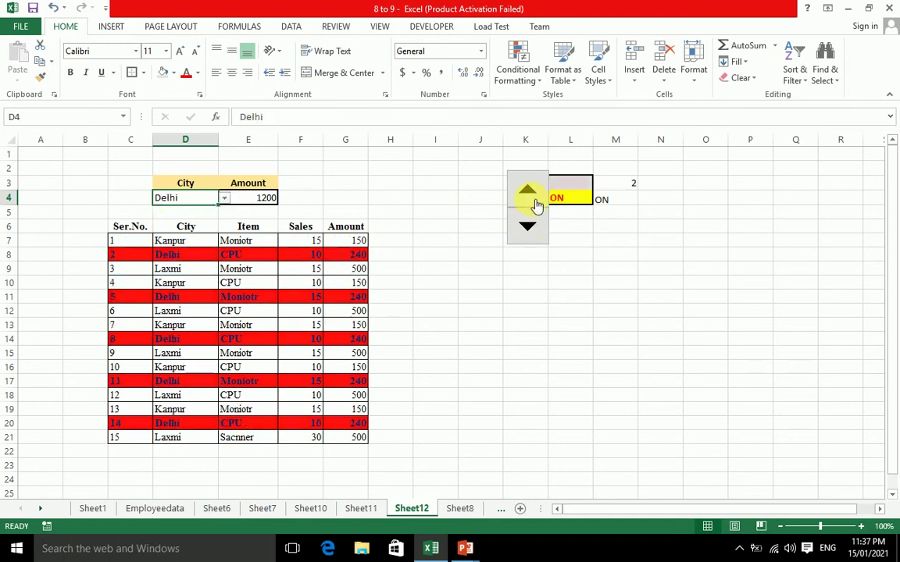
{"action": "left_click", "coordinate": [221, 199]}
{"action": "left_click", "coordinate": [176, 210]}
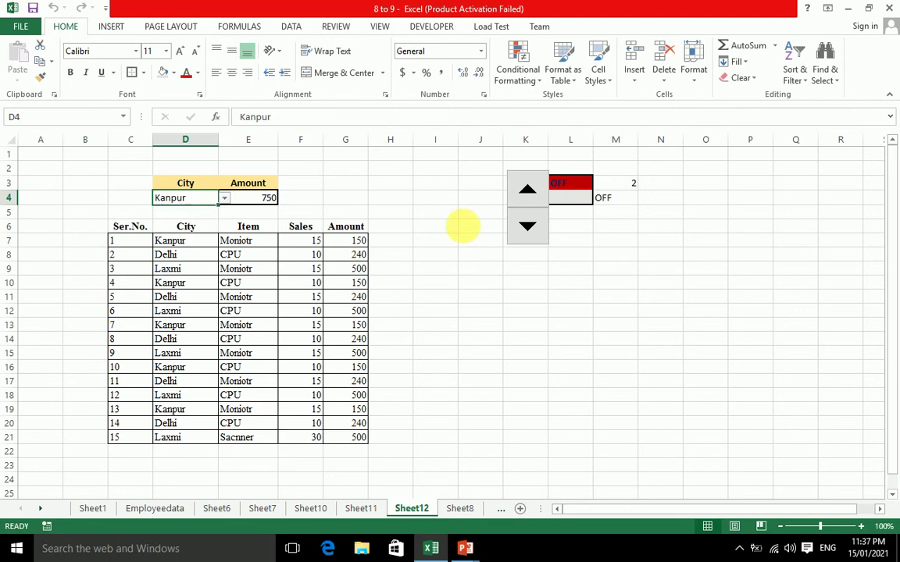
{"action": "left_click", "coordinate": [530, 228]}
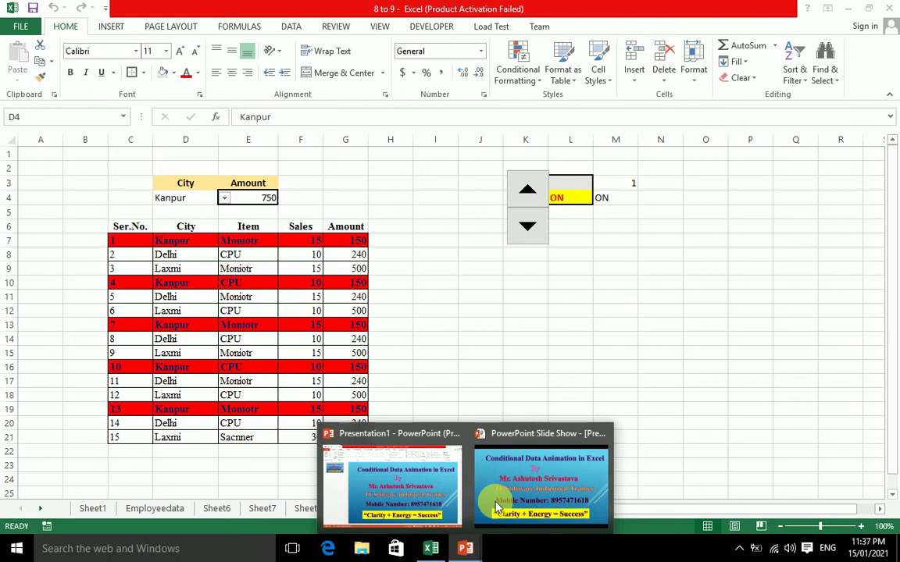
{"action": "mouse_move", "coordinate": [464, 549]}
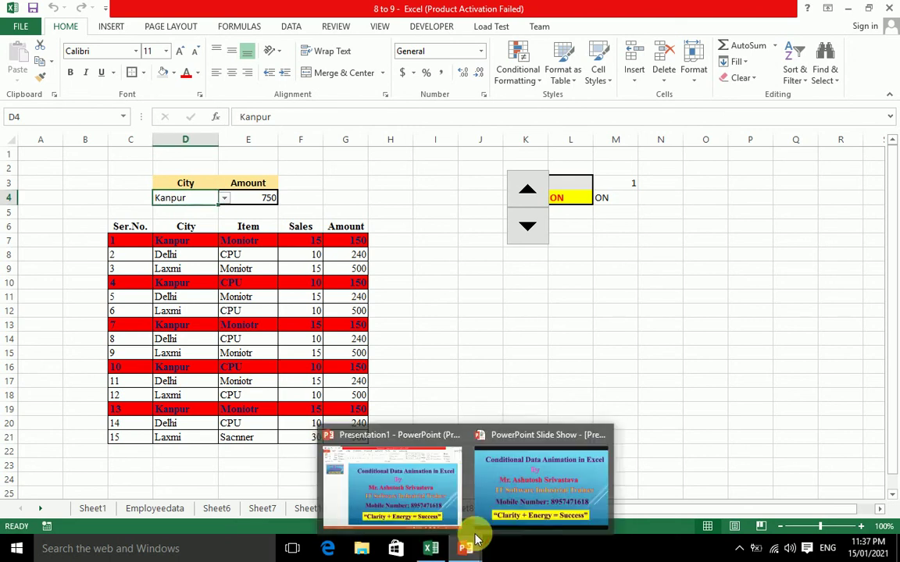
Bring the running PowerPoint slide show back to the front from the taskbar
{"action": "left_click", "coordinate": [482, 488]}
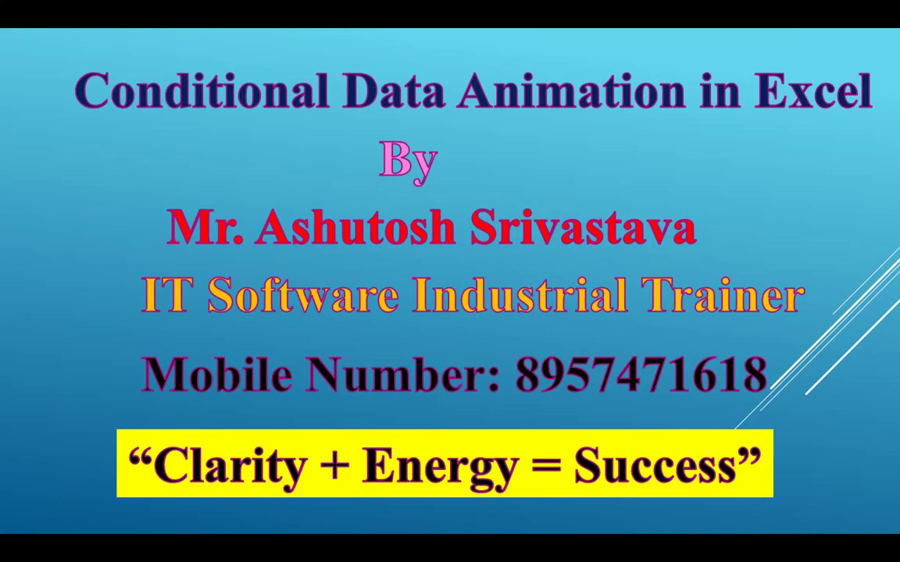